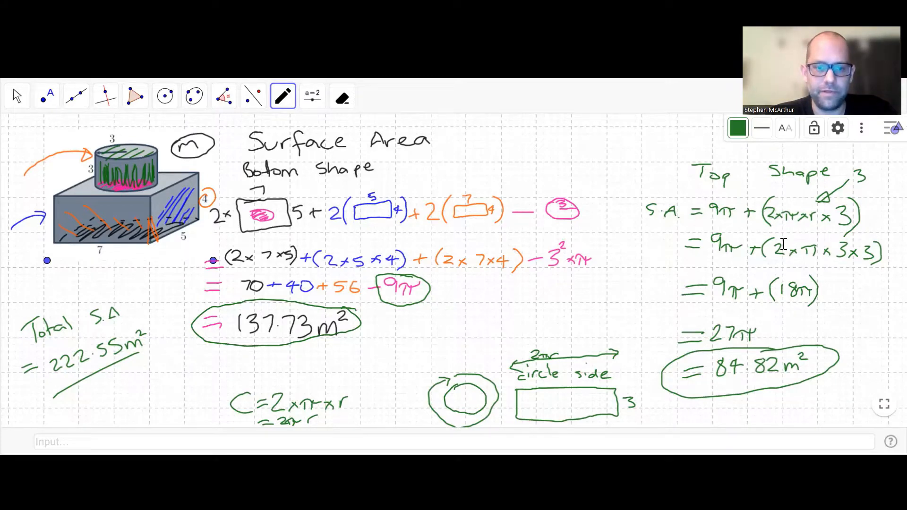
Step: Switch to the blank Word document, insert an empty equation at its start and place the cursor on the line below it
key("alt+Tab")
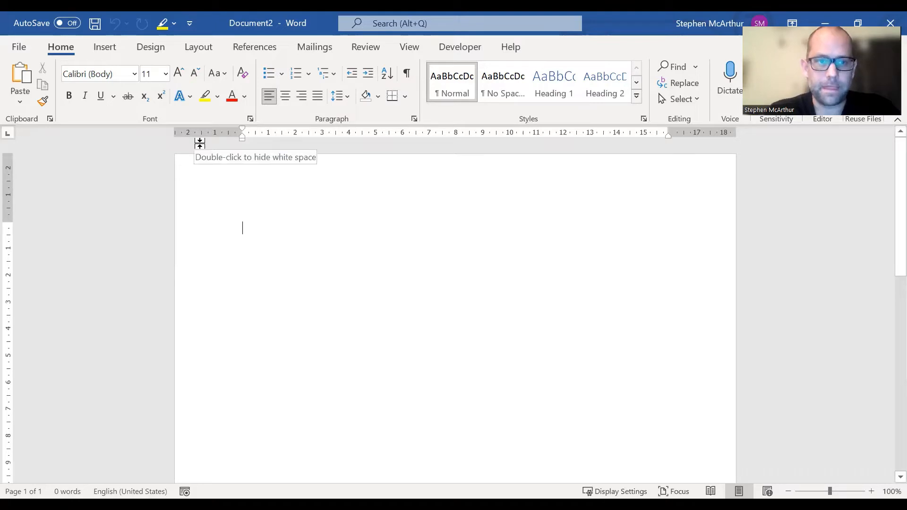
left_click(107, 48)
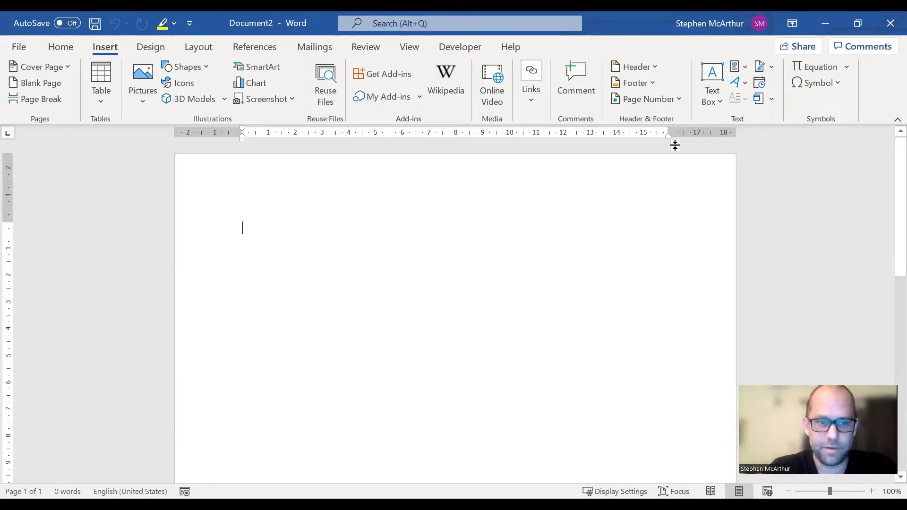
key("alt+equal")
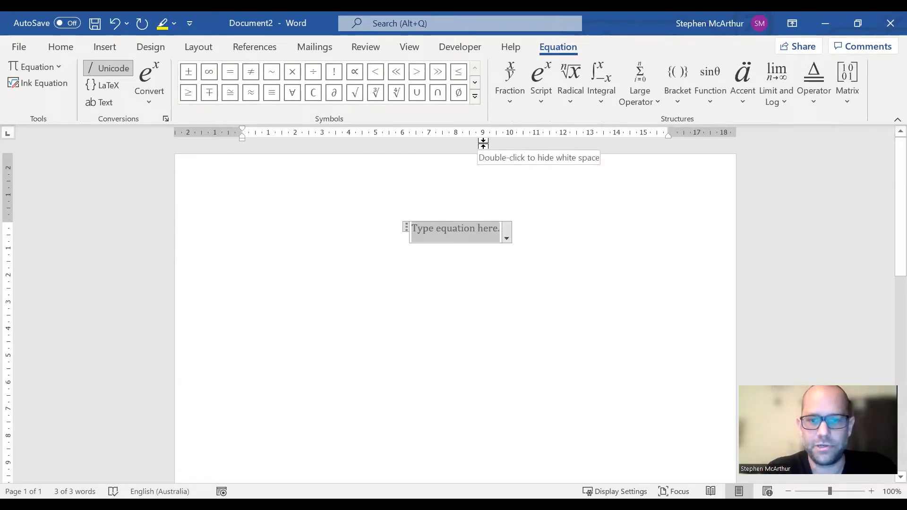
left_click(519, 220)
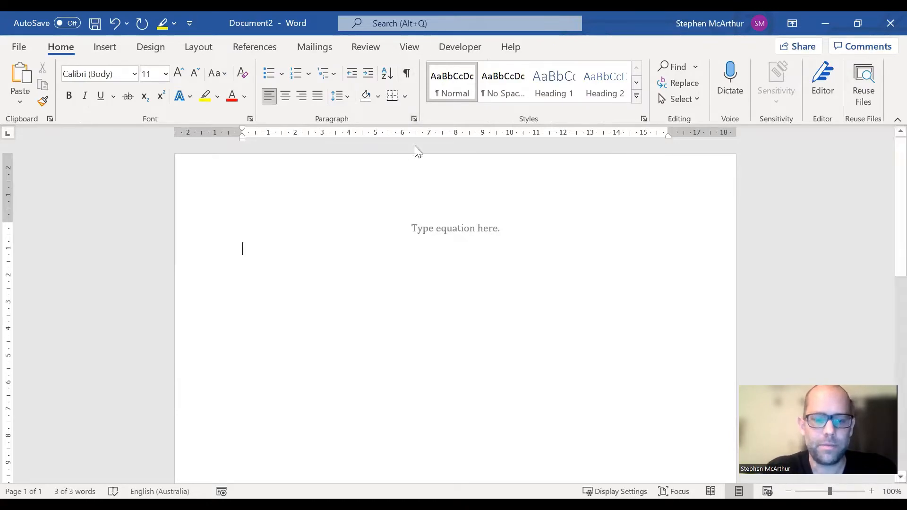
type("gfsgafagf")
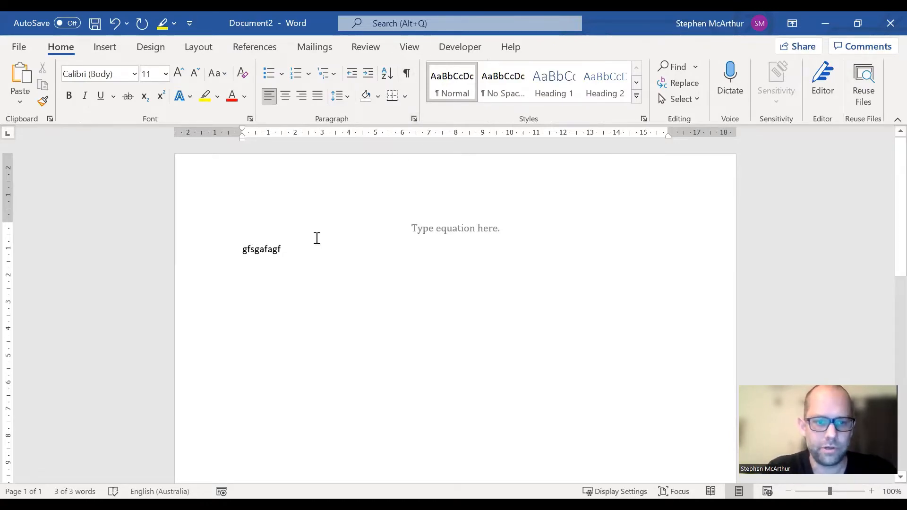
key("shift+Home")
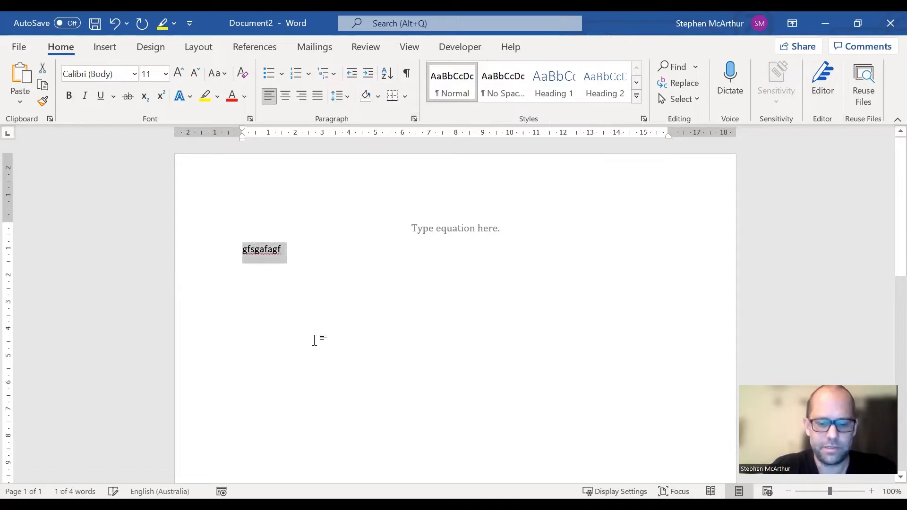
type("Mr Steve")
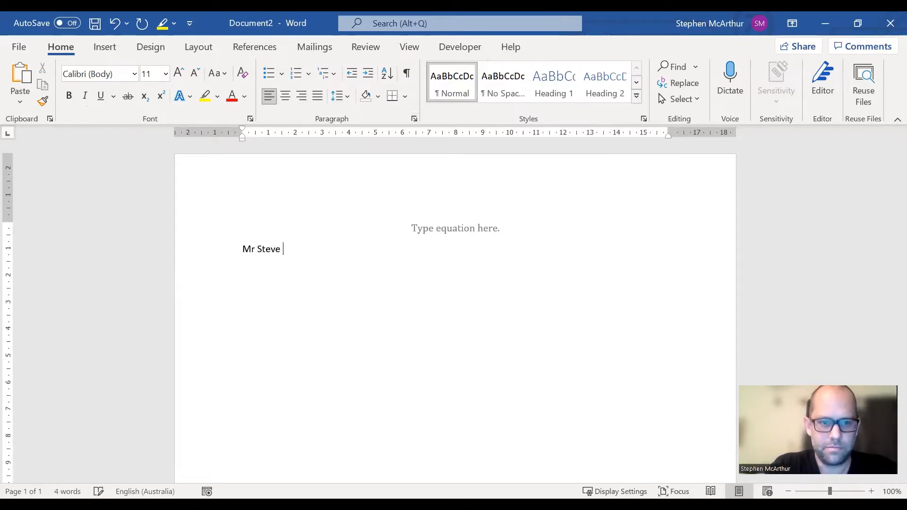
key("BackSpace")
key("BackSpace")
key("BackSpace")
key("BackSpace")
key("BackSpace")
key("BackSpace")
key("BackSpace")
key("BackSpace")
key("BackSpace")
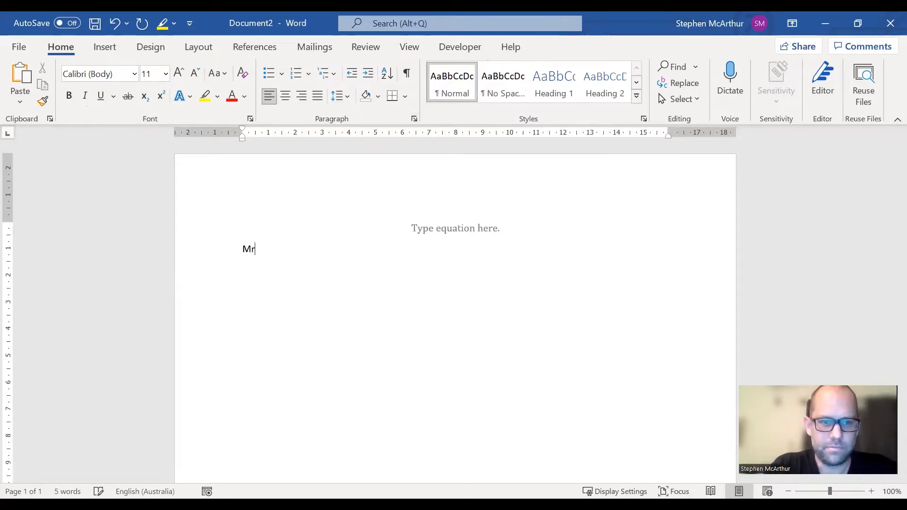
Step: Below the equation, write a line reading "Like and subscribe to" followed by the presenter's name and "youtube channel"
type("Like and ")
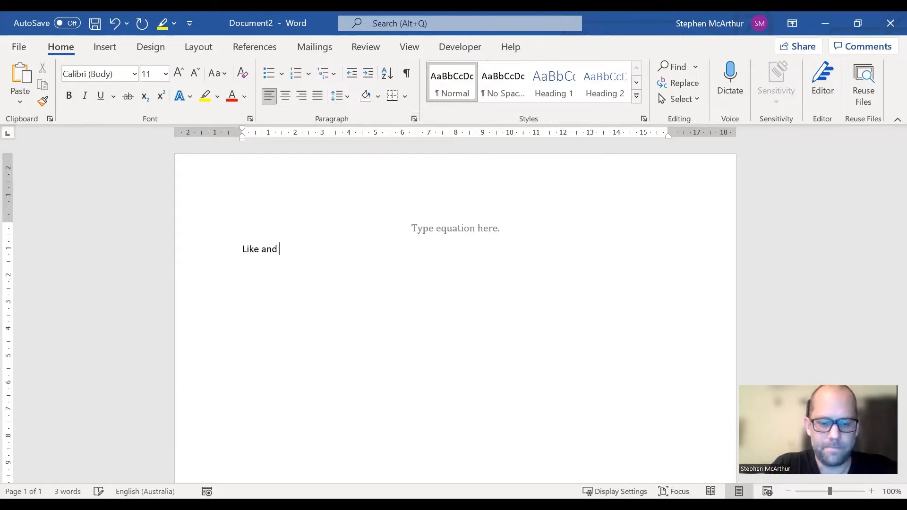
type("subscribe t")
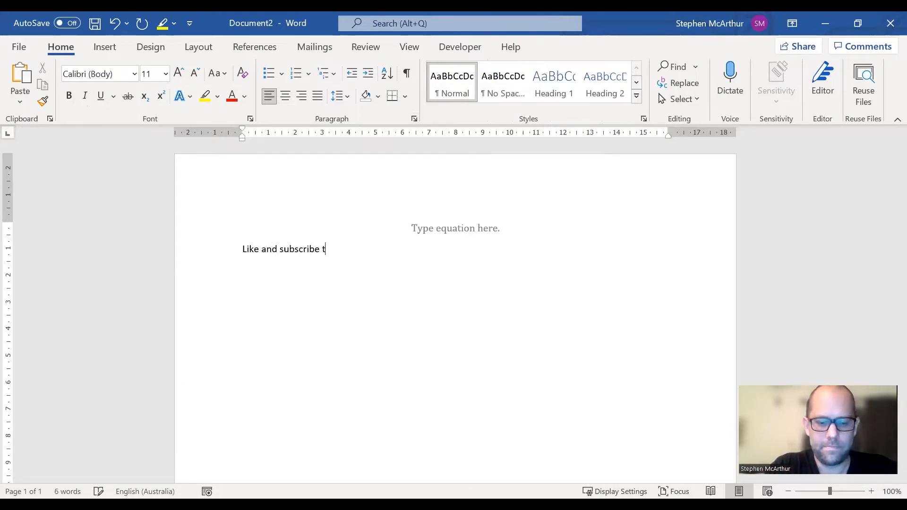
type("o Mr Ste")
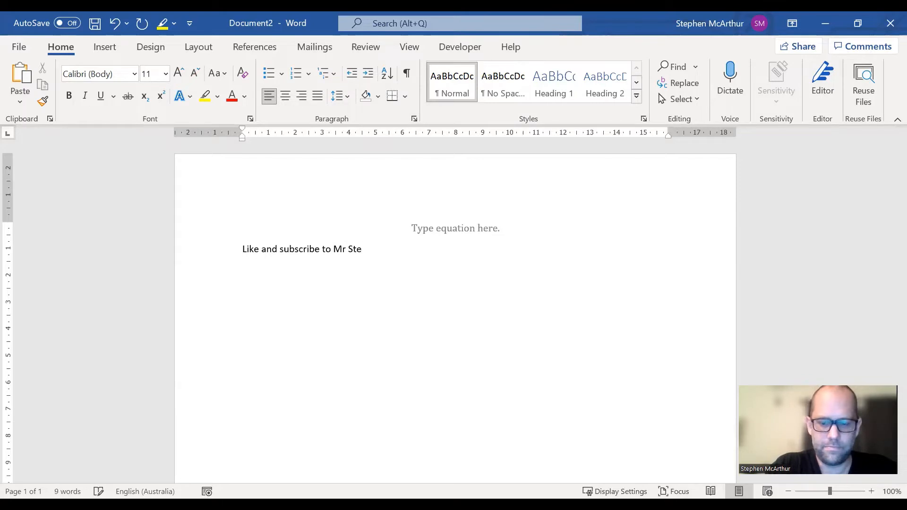
type("ve's youtu")
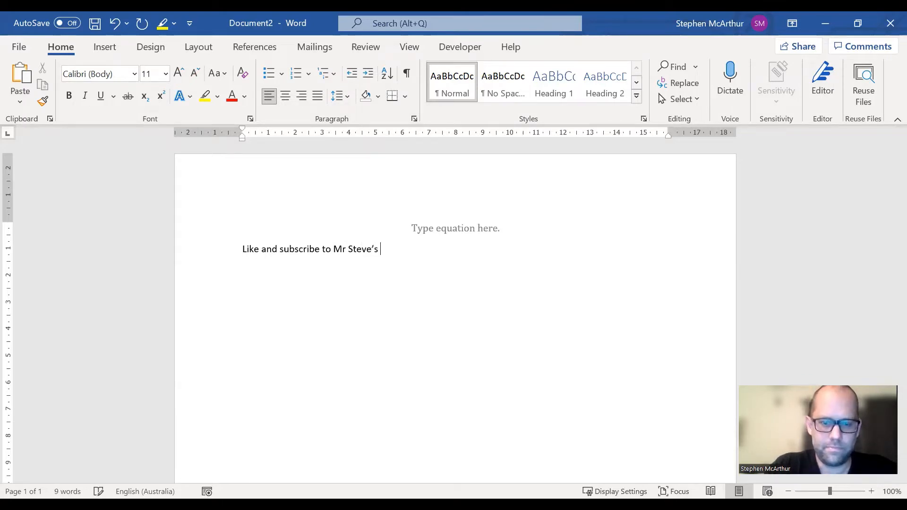
type("be channel")
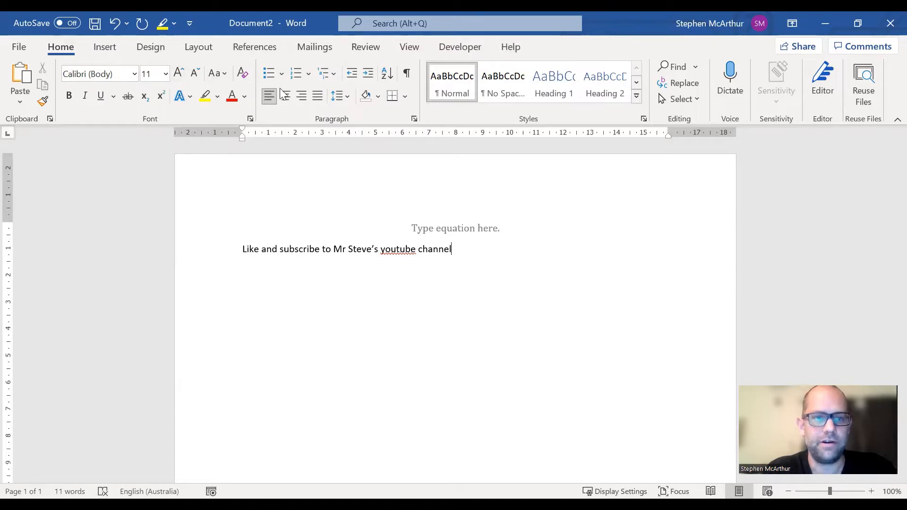
Step: Insert five blank lines between the equation placeholder and the "Like and subscribe" line
left_click(460, 228)
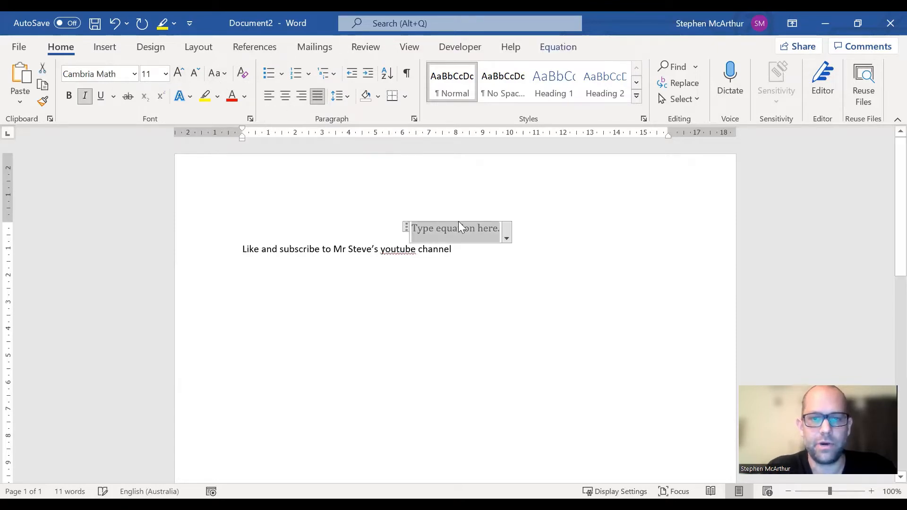
left_click(555, 50)
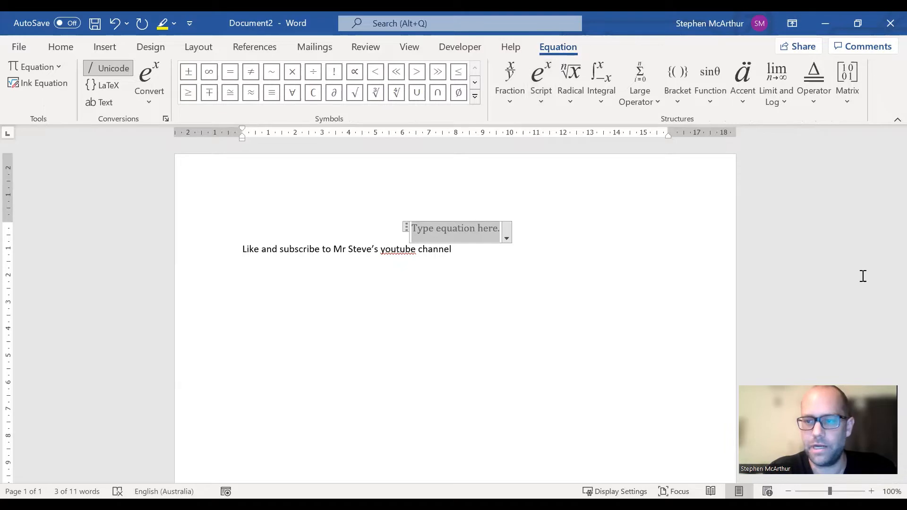
left_click(458, 249)
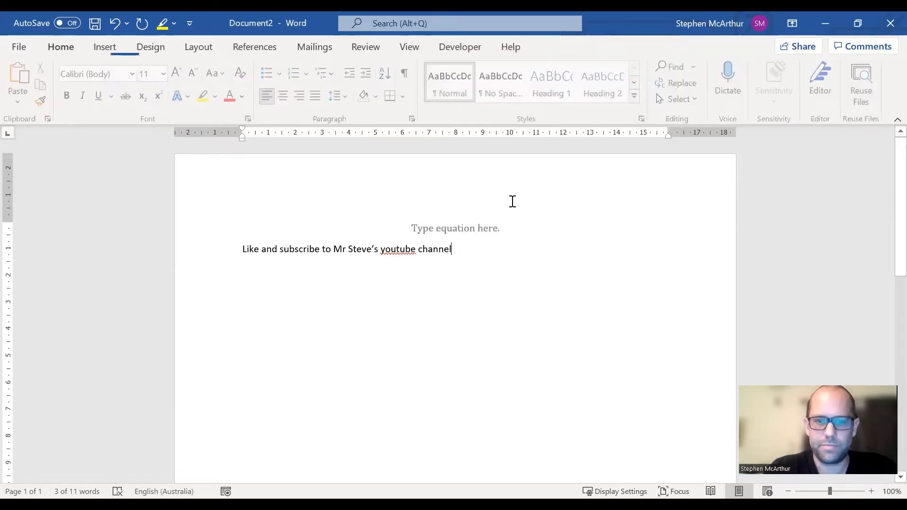
key("Home")
key("Return")
key("Return")
key("Return")
key("Return")
key("Return")
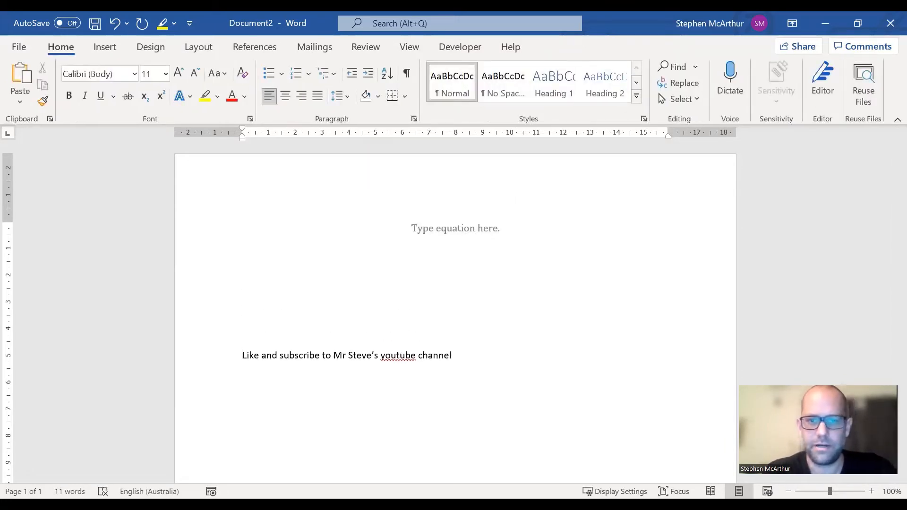
Step: Add a new line above the equation placeholder with the heading "Surface Area Calculations"
left_click(466, 231)
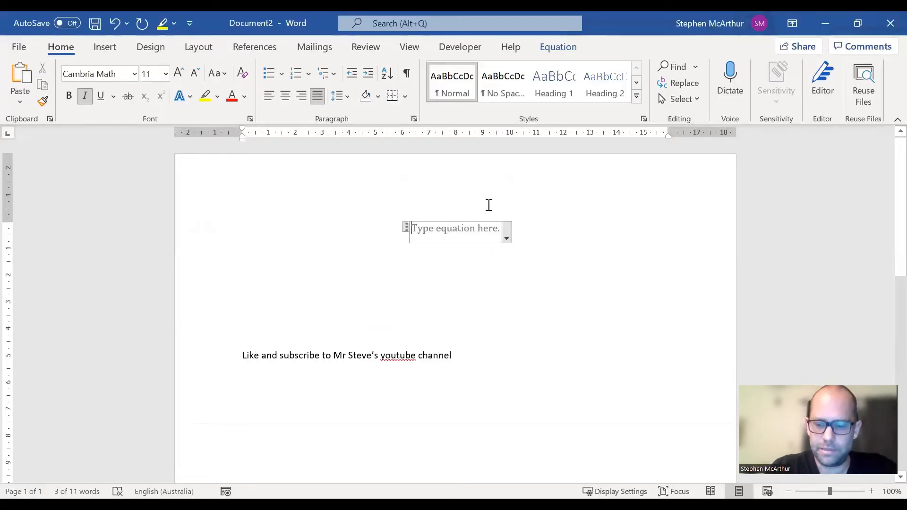
key("Return")
key("Up")
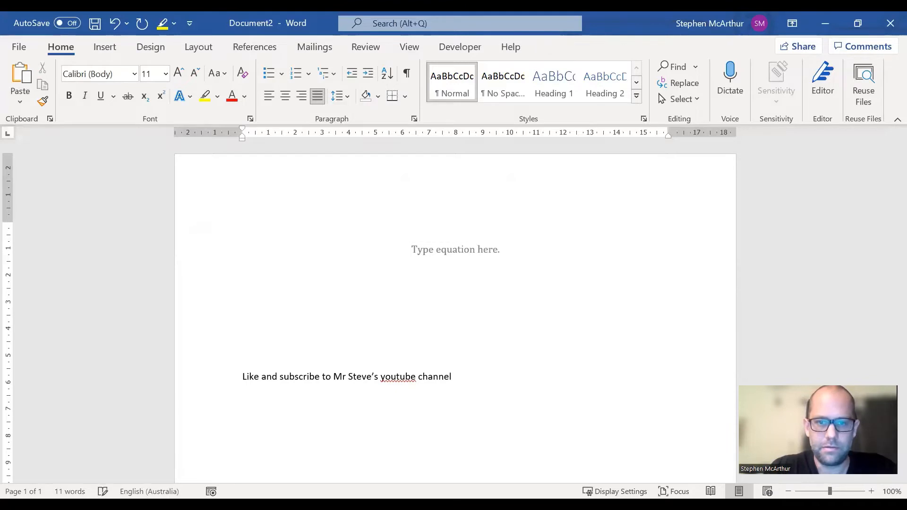
type("Sur")
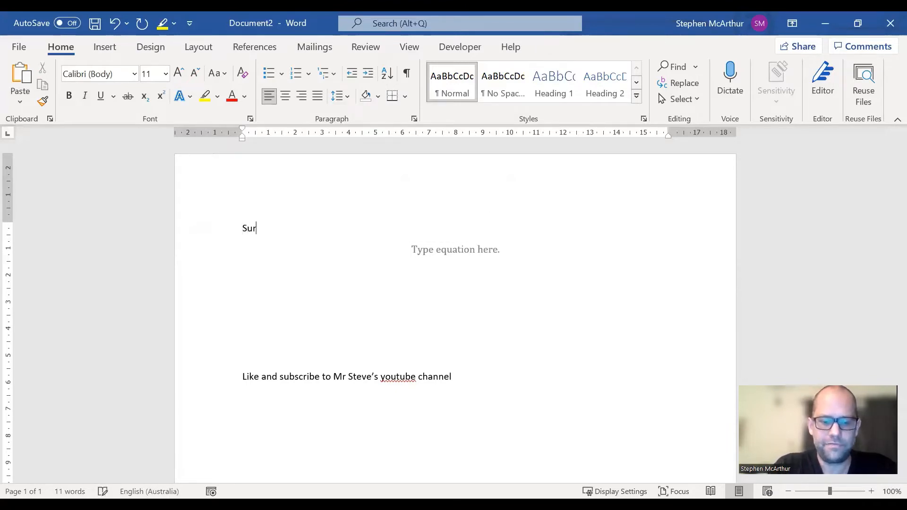
type("face Area ")
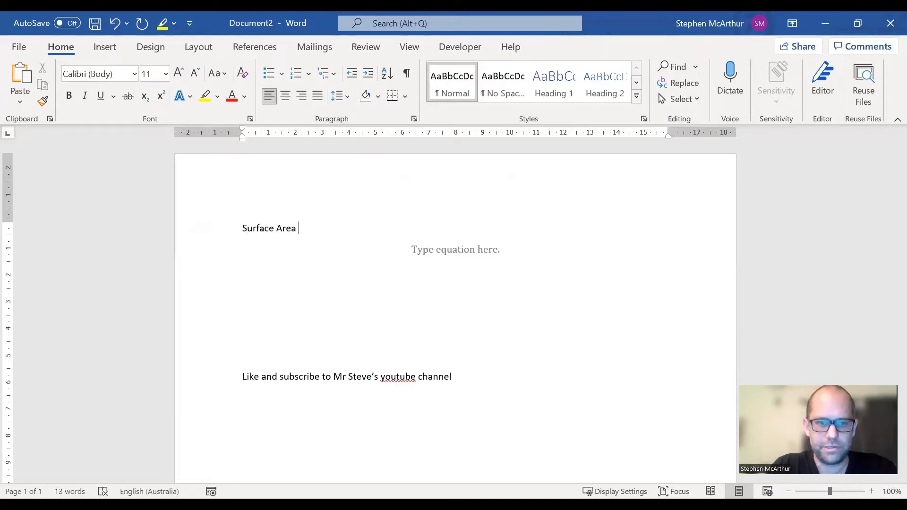
type("Calc")
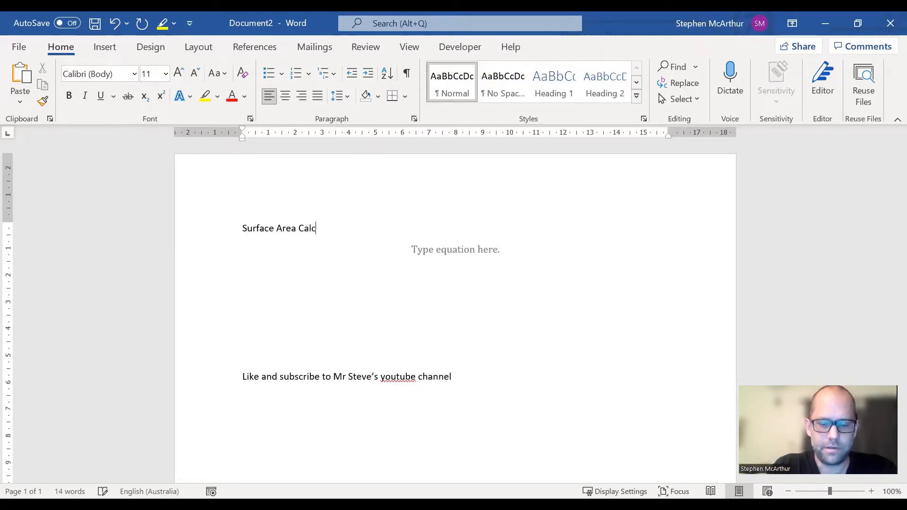
type("ulations")
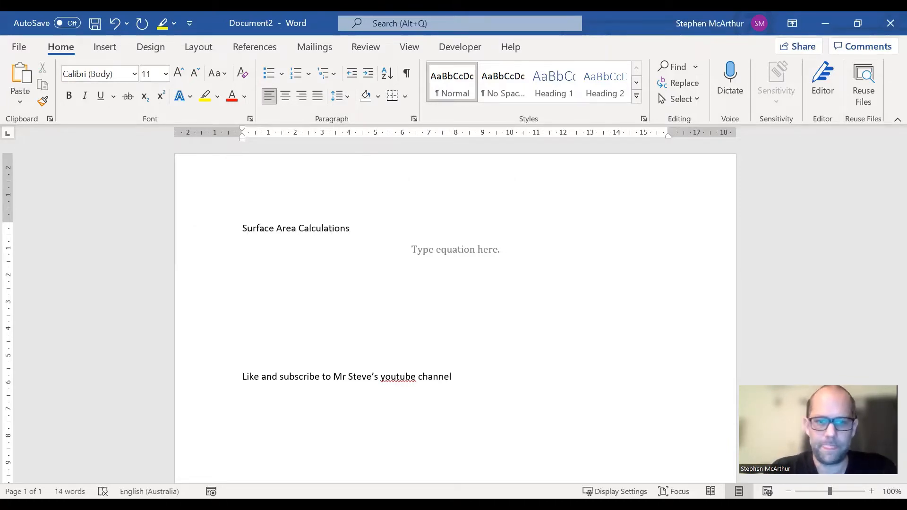
Step: Select the equation placeholder, then switch to the GeoGebra drawing and write a circled 1 beside the bottom shape heading and on the prism's front face
left_click(455, 254)
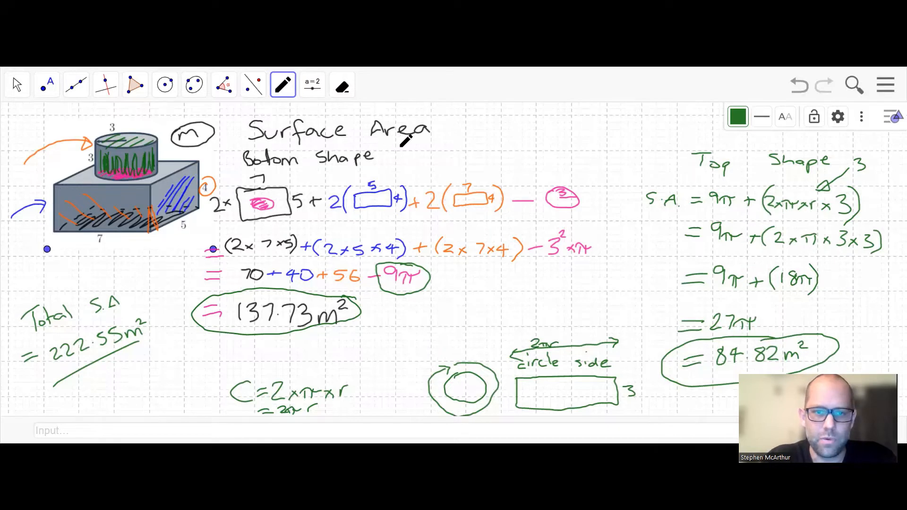
mouse_move(399, 149)
left_mouse_down()
mouse_move(399, 164)
mouse_move(395, 148)
left_mouse_up()
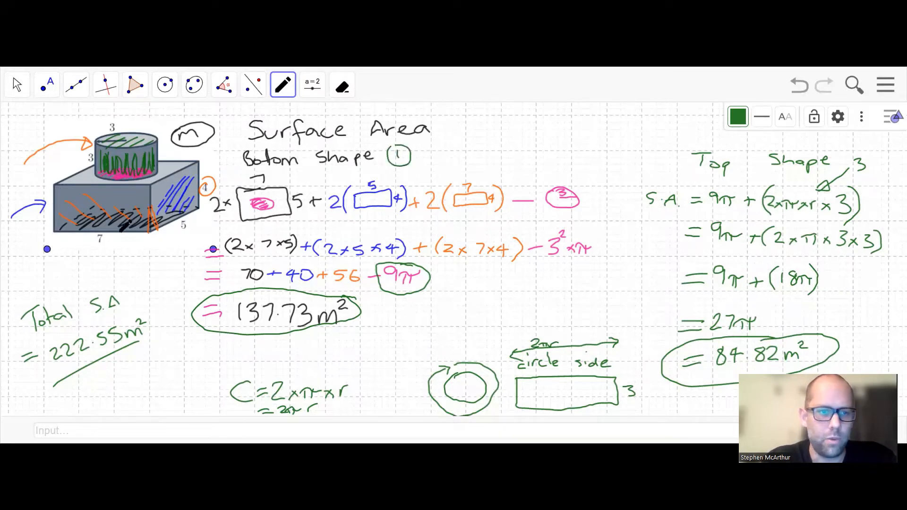
mouse_move(126, 198)
left_mouse_down()
mouse_move(126, 208)
mouse_move(115, 207)
left_mouse_up()
left_click_drag(133, 196, 135, 208)
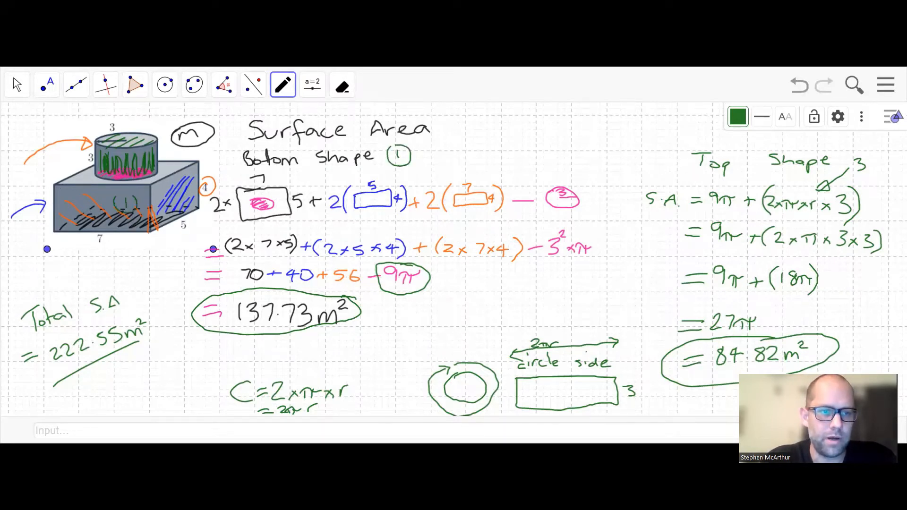
Step: Set the pen colour to blue and draw a mark on the cylinder on top of the prism
left_click(738, 116)
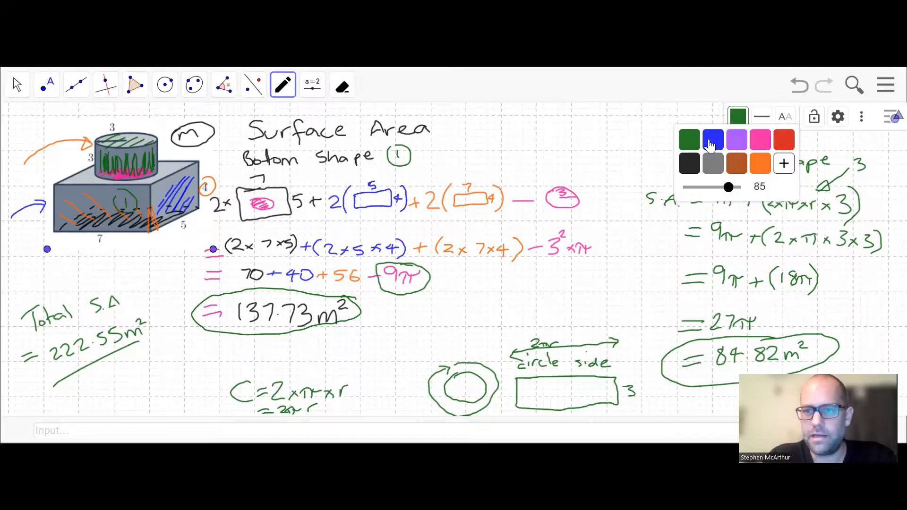
left_click(712, 142)
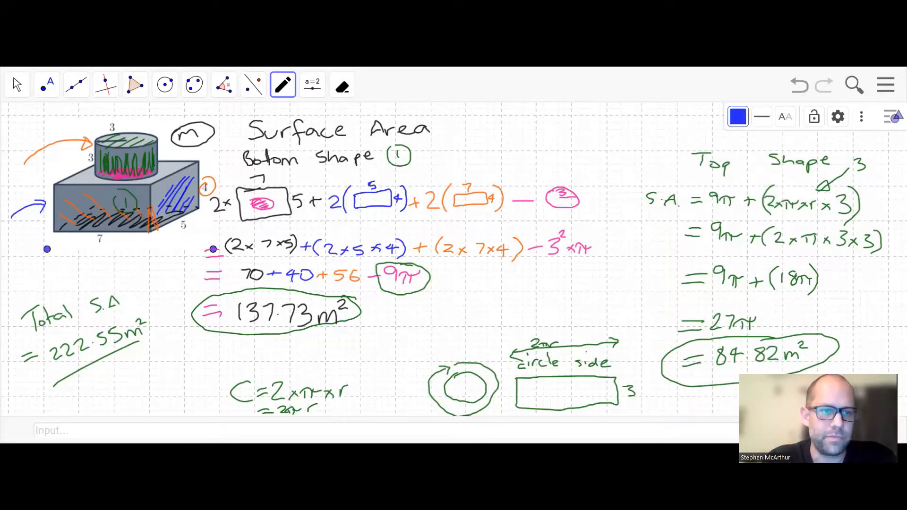
mouse_move(116, 146)
left_mouse_down()
mouse_move(118, 162)
mouse_move(128, 147)
left_mouse_up()
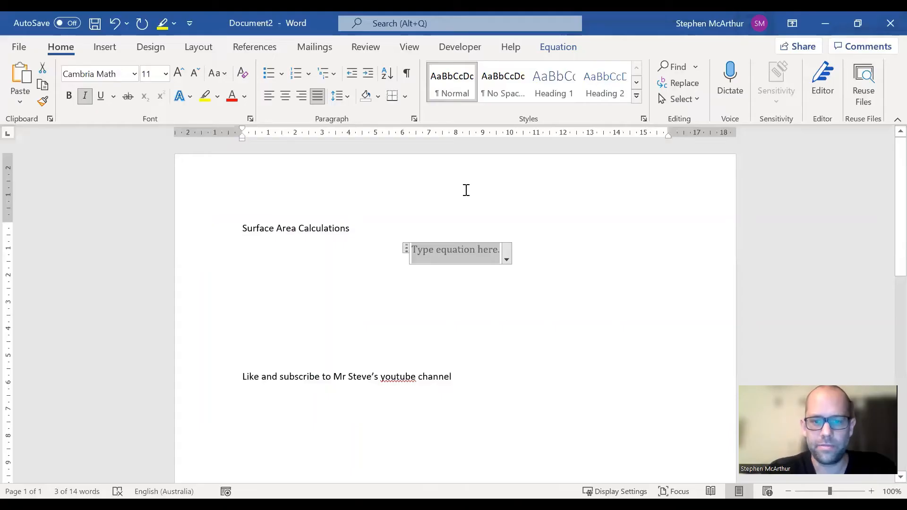
Step: Return to the Word document and enter "Surface Area" in the equation placeholder
type("Su")
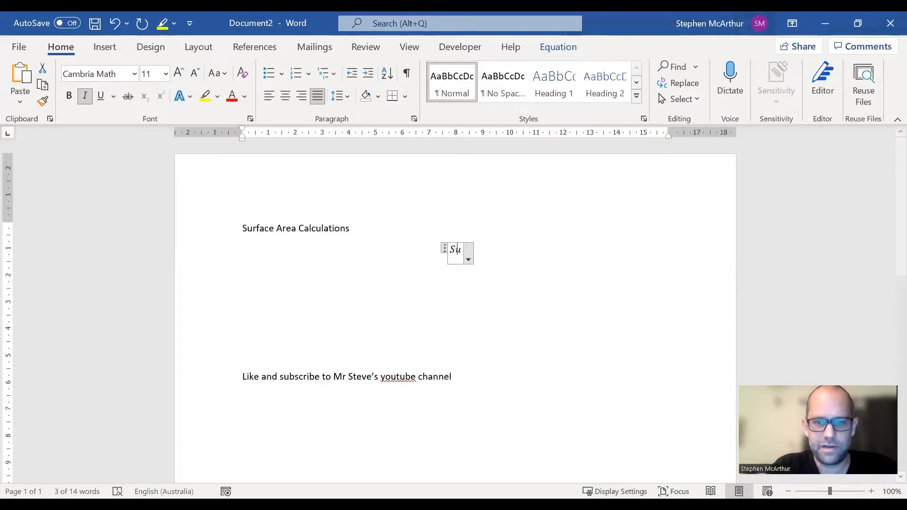
type("rface Area")
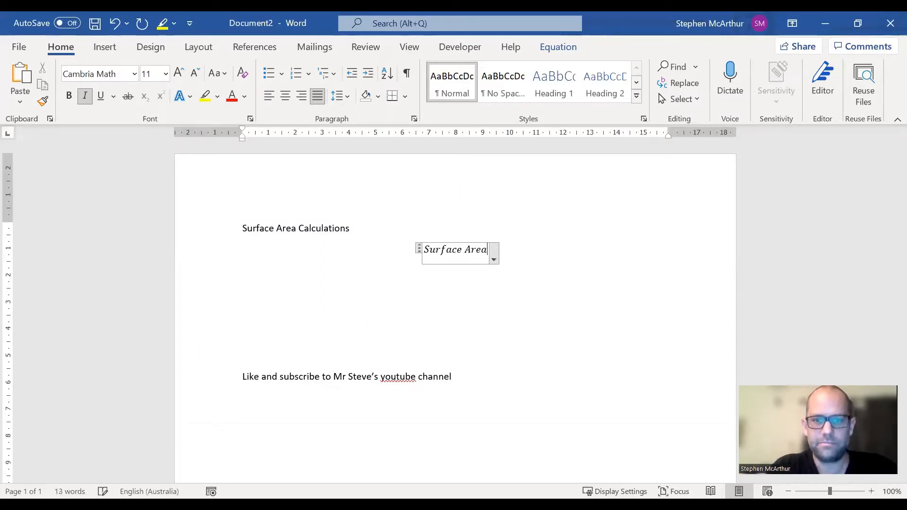
Step: Turn the "Surface Area" text in the equation into a subscript structure with the subscript 1
left_click(556, 48)
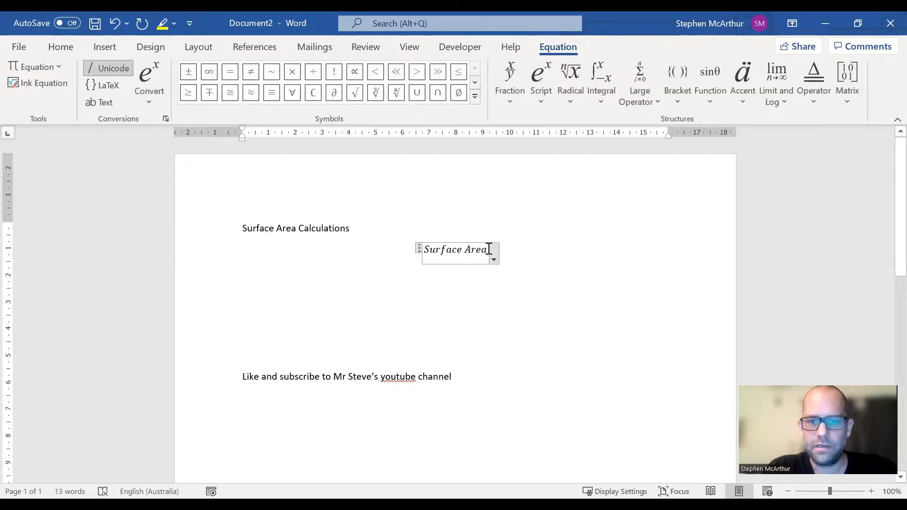
left_click_drag(488, 249, 430, 254)
left_click(428, 249)
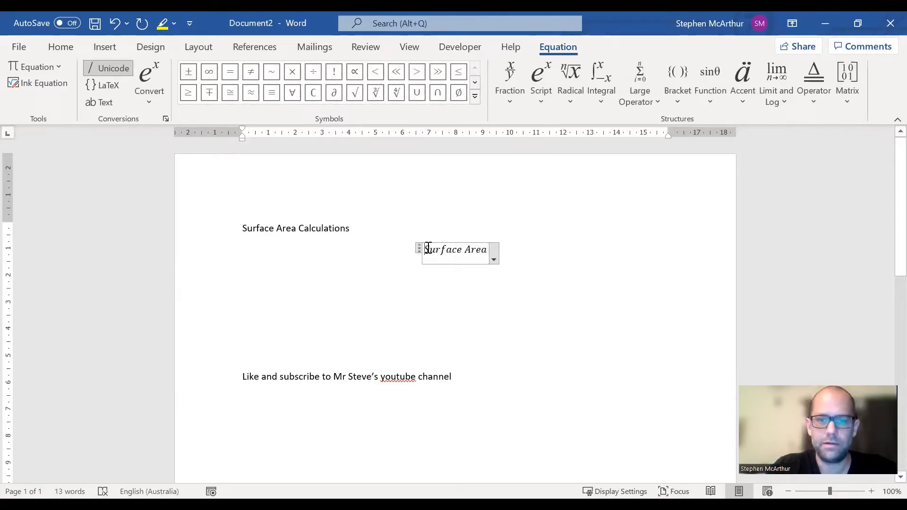
triple_click(429, 250)
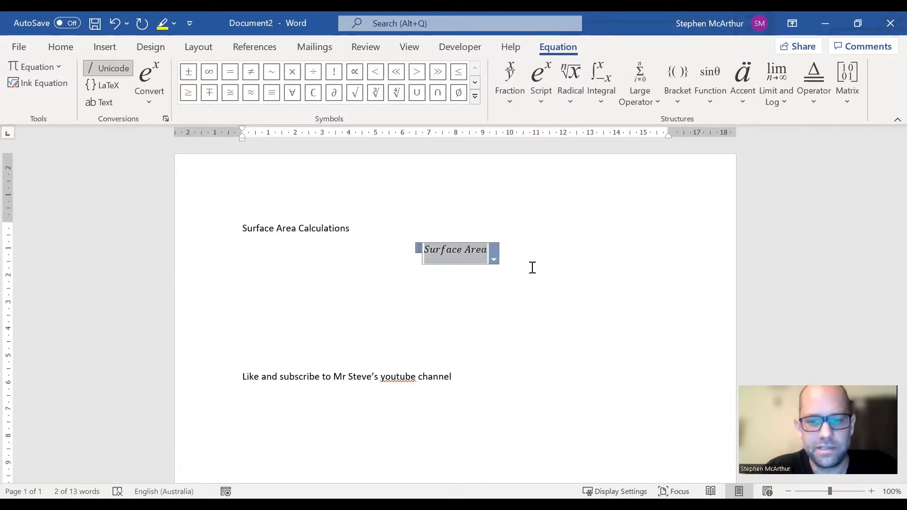
left_click(544, 97)
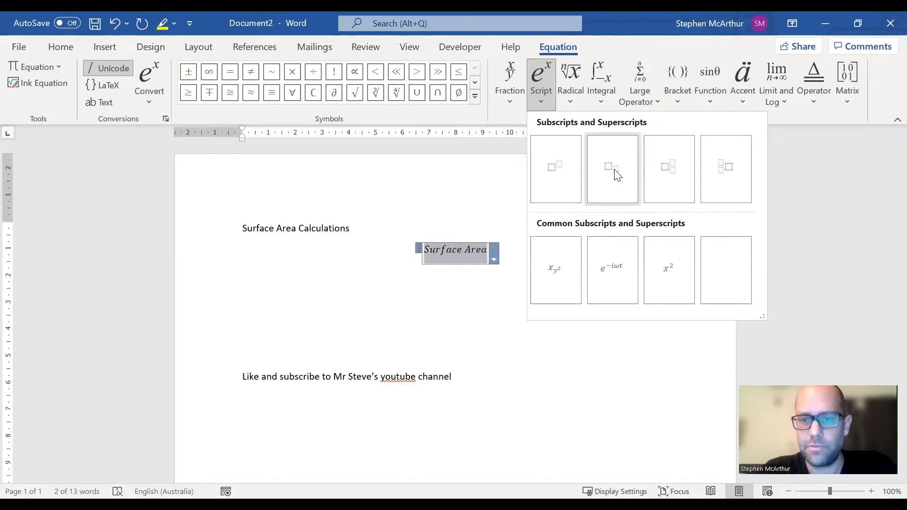
left_click(614, 172)
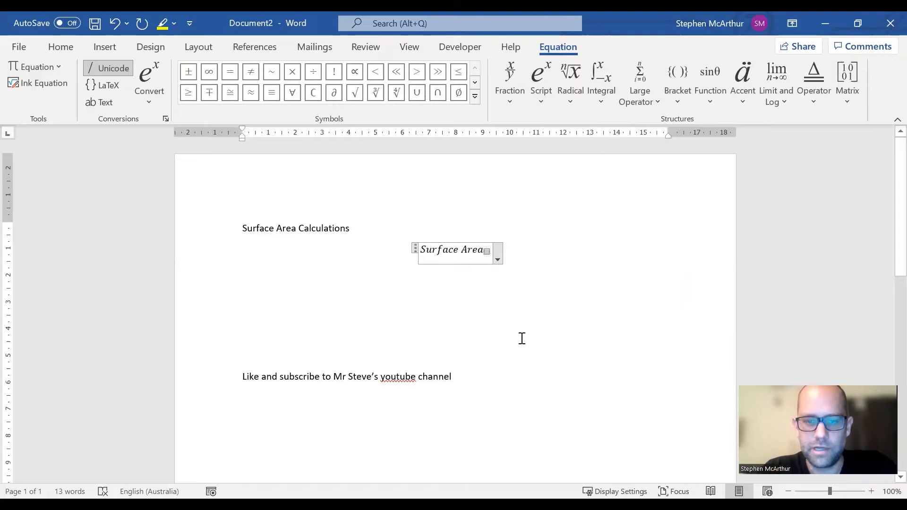
type("1")
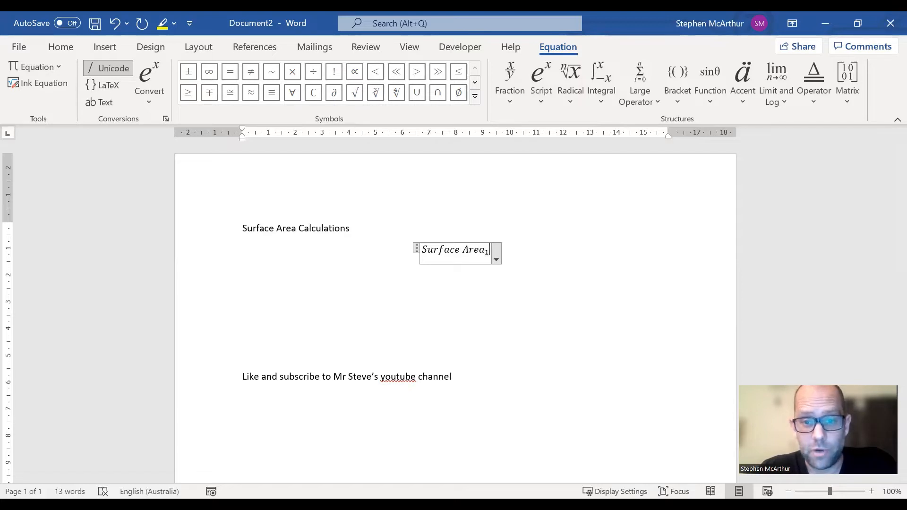
Step: Continue the equation after the subscript with "= (2 × 7 × 5) + (2", copying the multiplication sign for reuse
key("Right")
type("=")
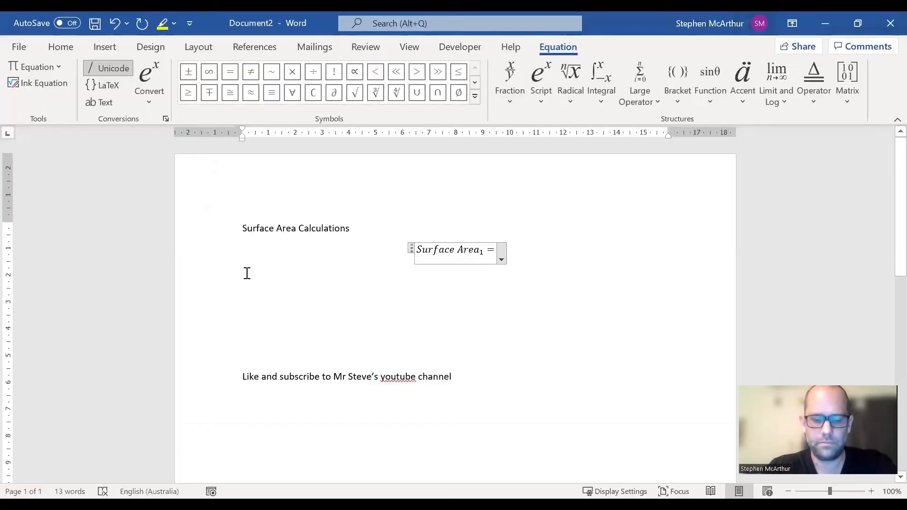
type("= (")
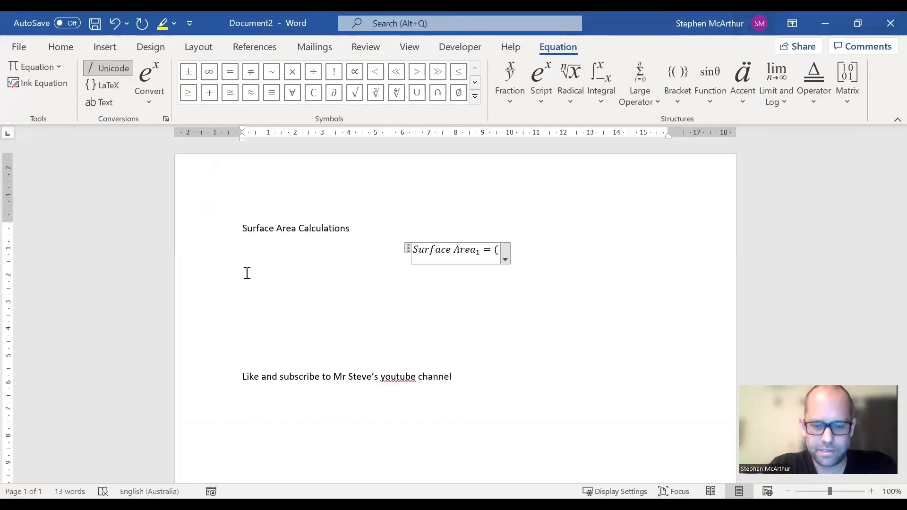
type("2")
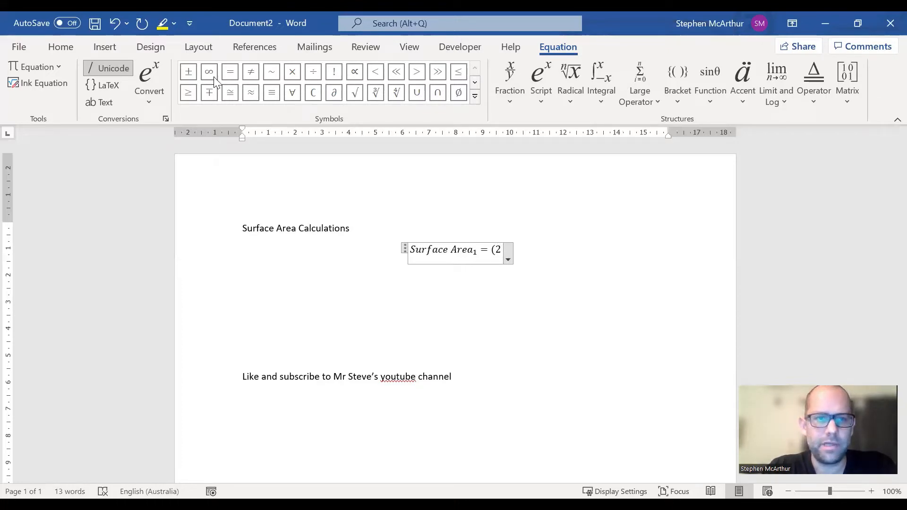
left_click(298, 78)
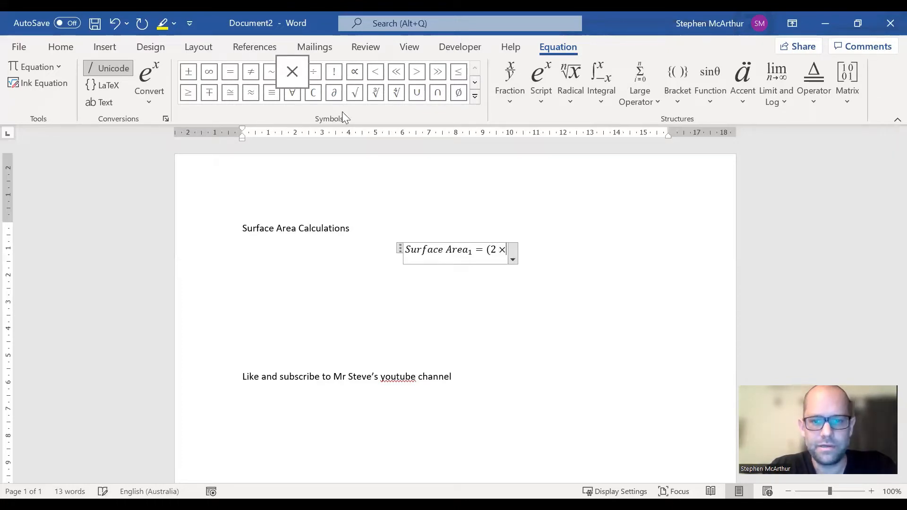
key("shift+Left")
key("ctrl+c")
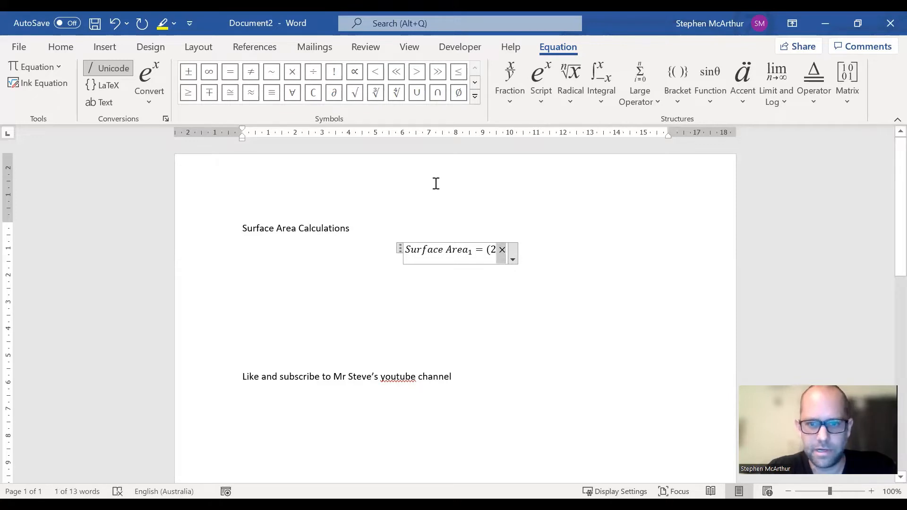
key("Right")
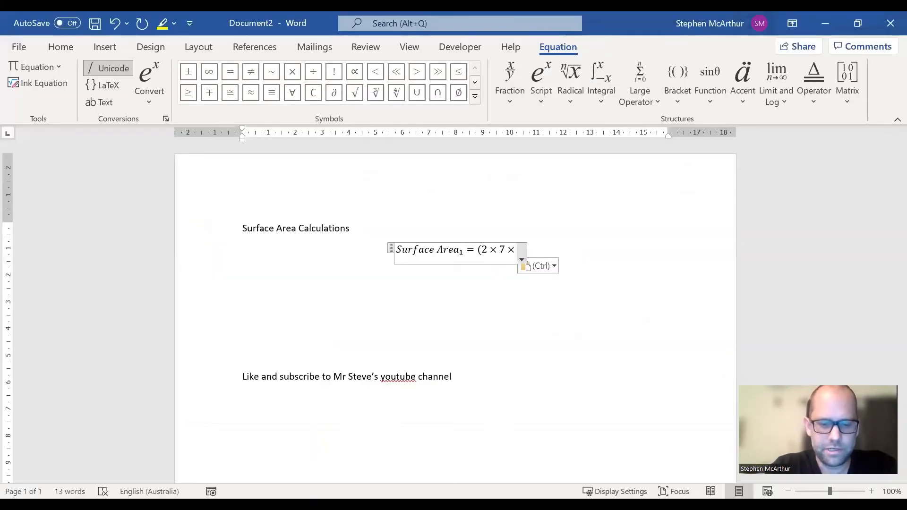
type("5) + (2")
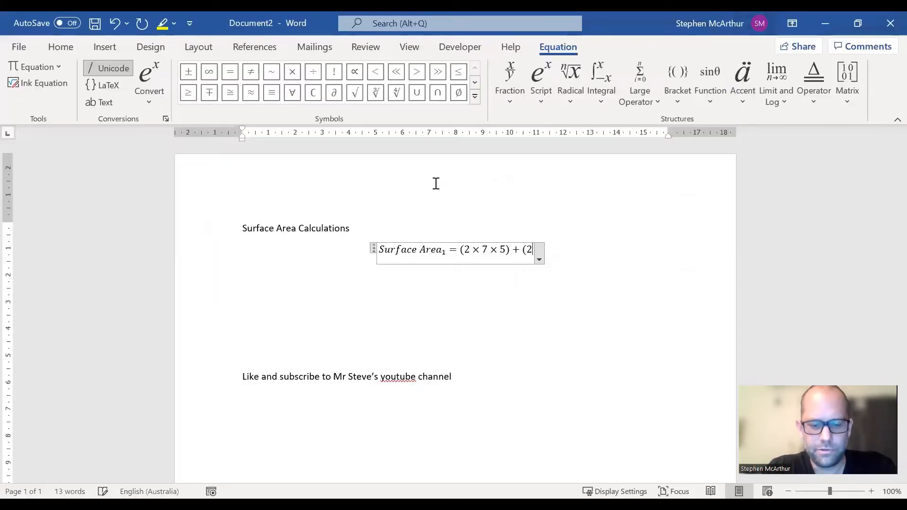
Step: Complete the second bracket as (2 × 5 × 4) and add the third term + (2 × 7 × 4), reusing the copied multiplication sign
key("ctrl+v")
type("5")
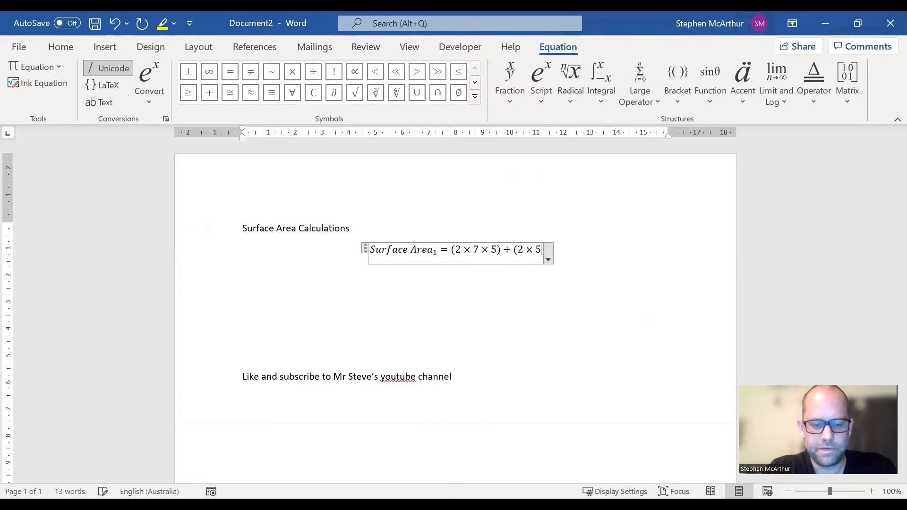
key("ctrl+v")
type("4) ")
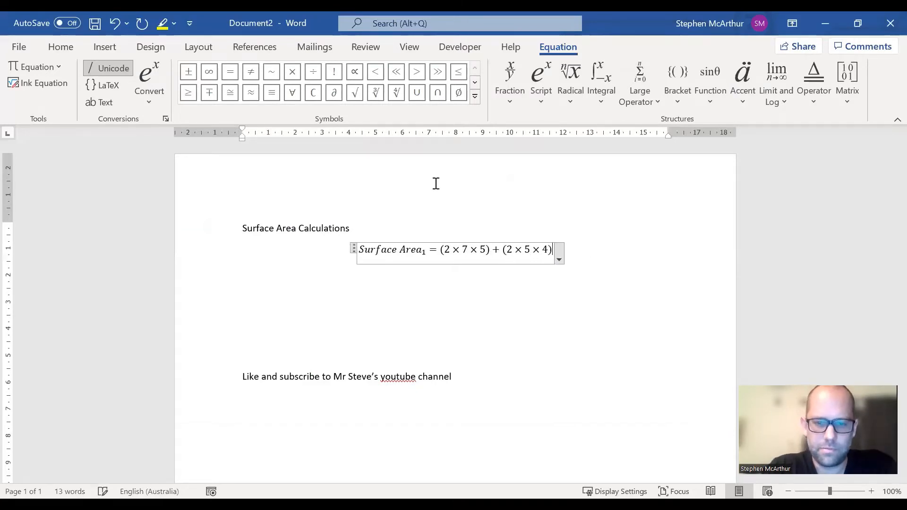
type("+")
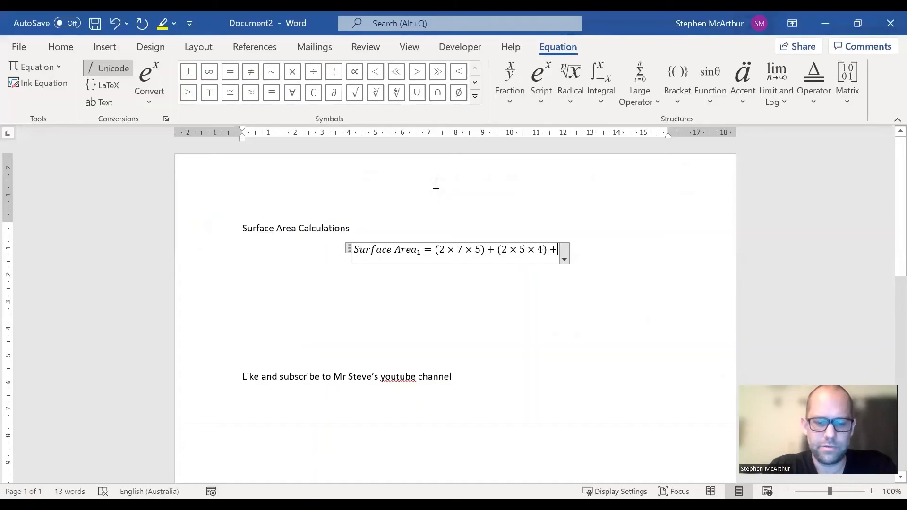
type("(2 × 7 × 5) + (2 × 5 × 4) + (2")
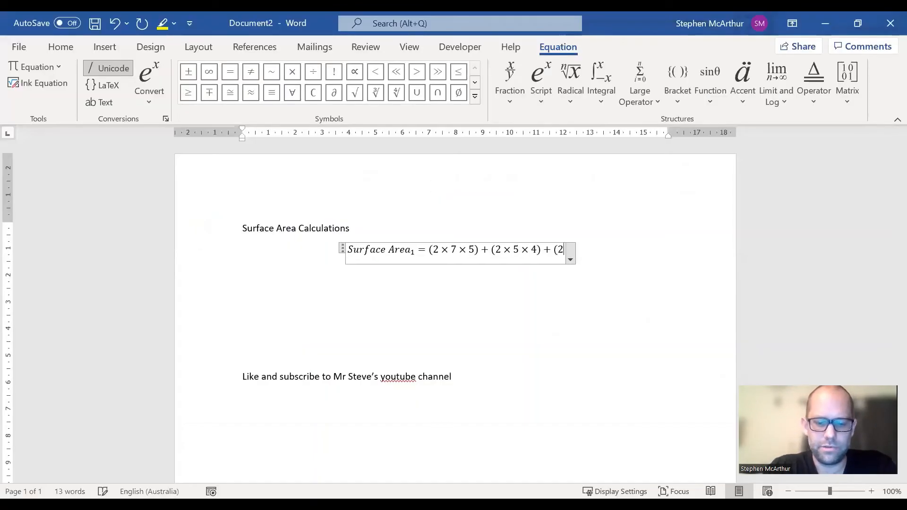
key("ctrl+v")
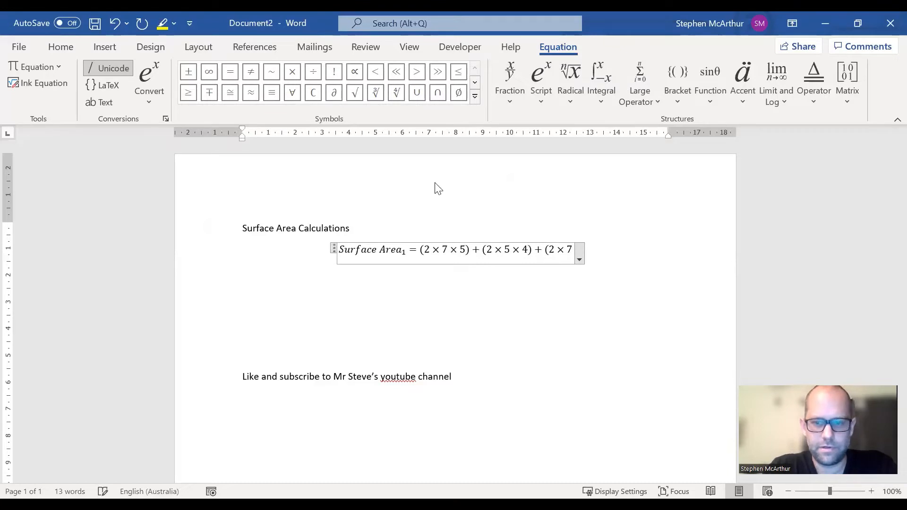
key("ctrl+v")
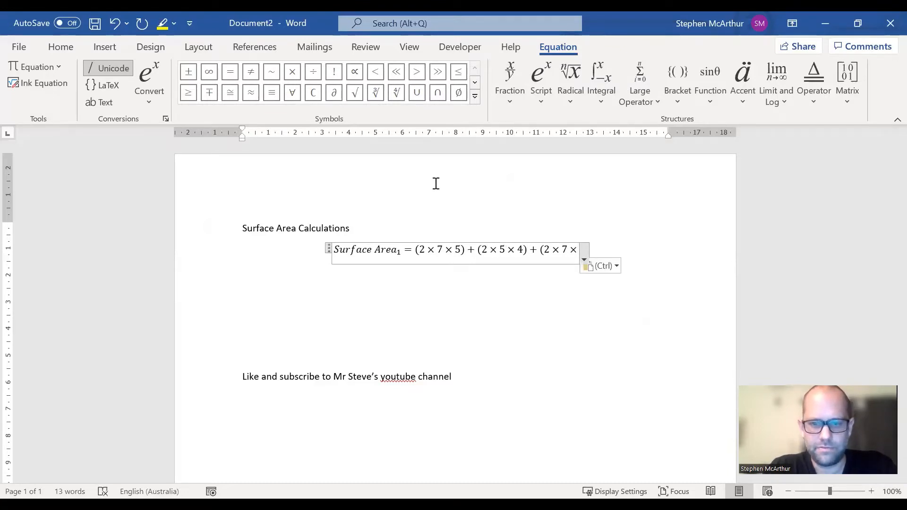
type("4)")
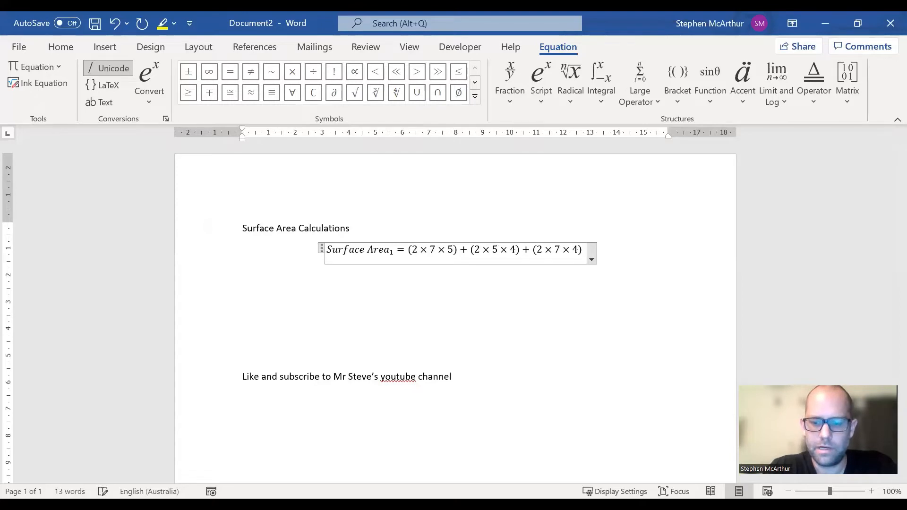
Step: Subtract (3) squared at the end of the equation, applying a superscript structure with exponent 2 to the bracketed 3
type("-")
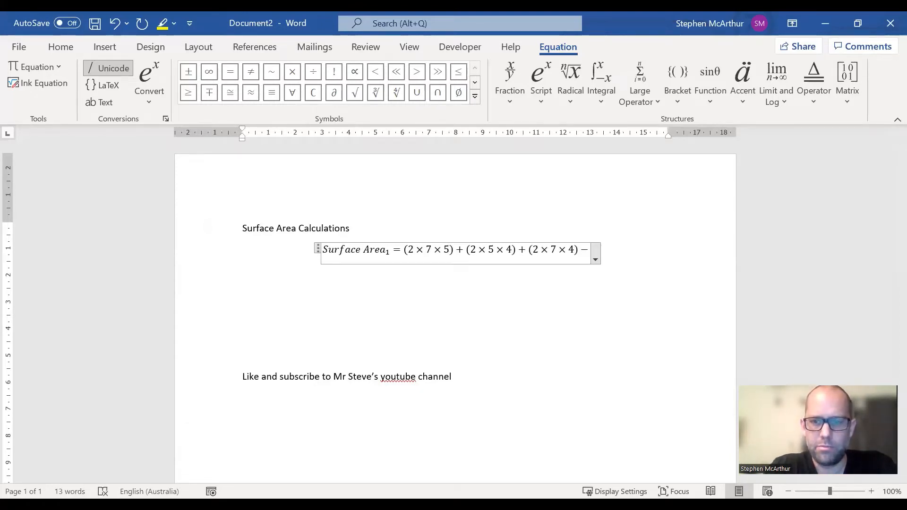
type("(3)")
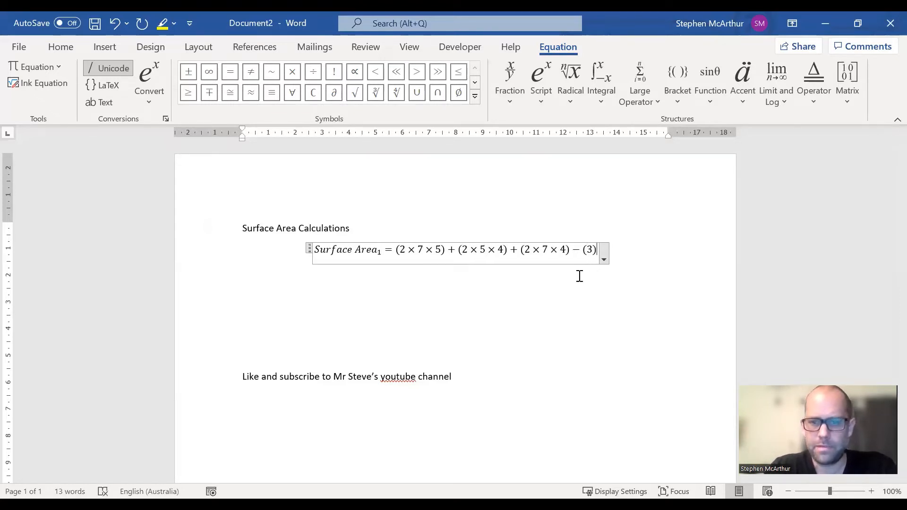
key("shift+Left")
key("shift+Left")
key("shift+Left")
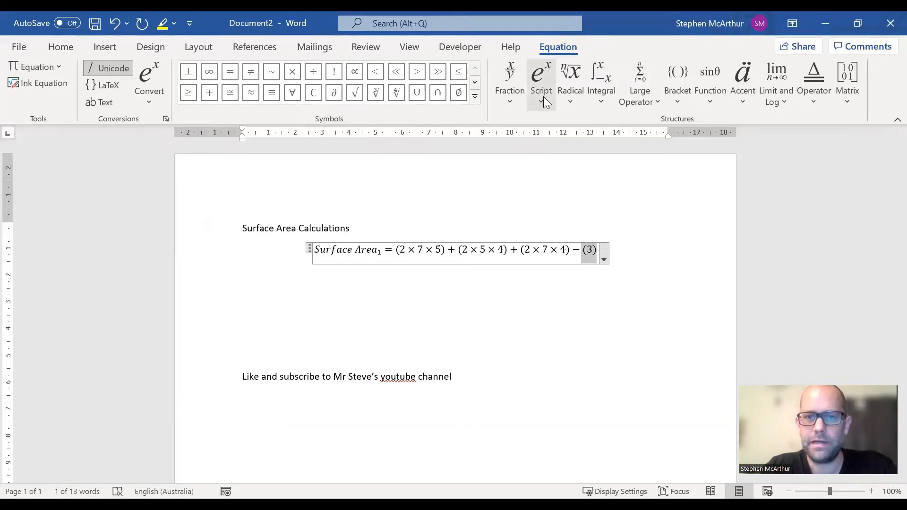
left_click(543, 96)
left_click(552, 175)
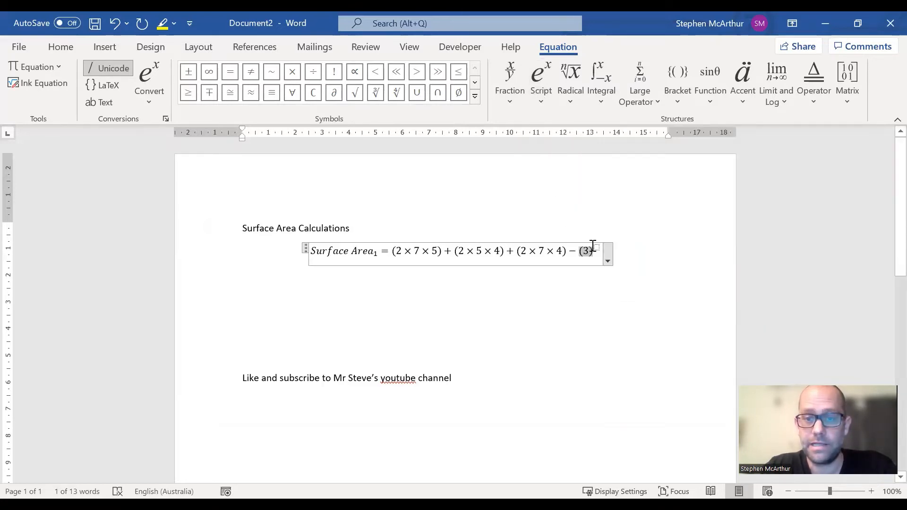
left_click(596, 247)
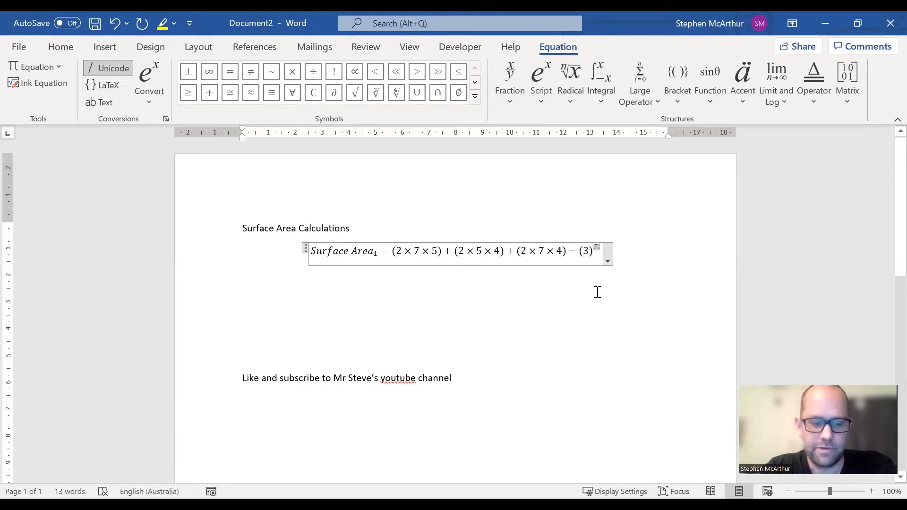
type("2")
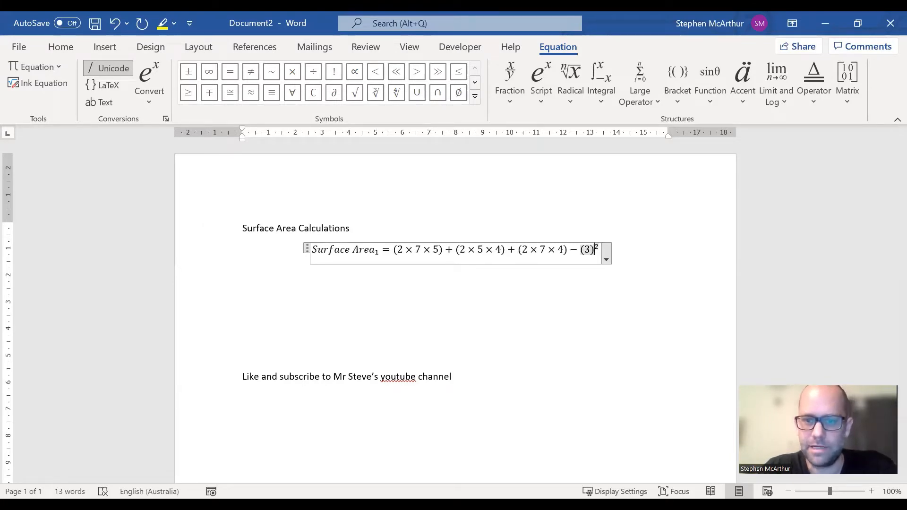
key("Down")
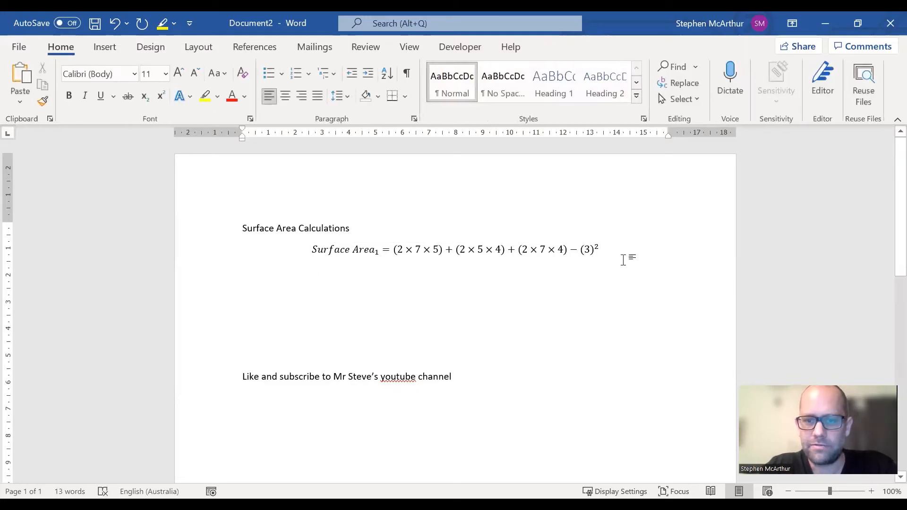
Step: Multiply the squared term by π at the end of the Surface Area equation, using the copied multiplication sign
left_click(599, 249)
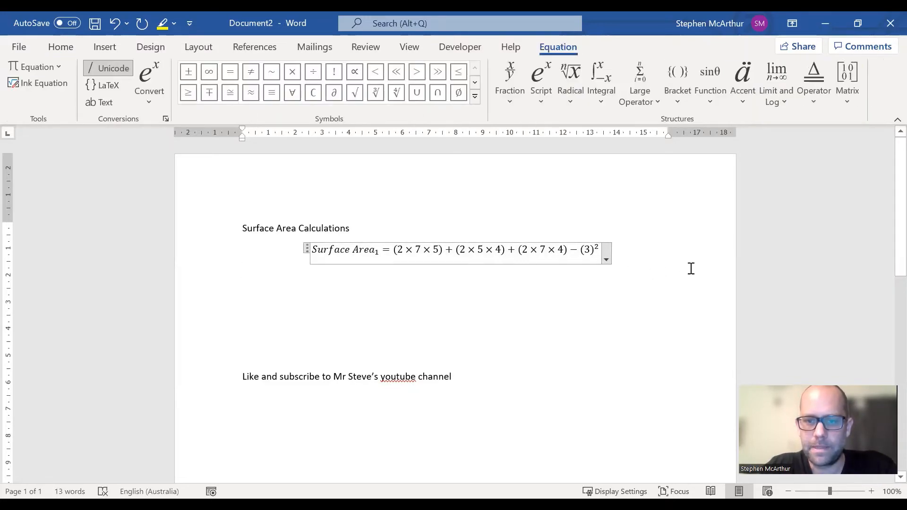
key("ctrl+v")
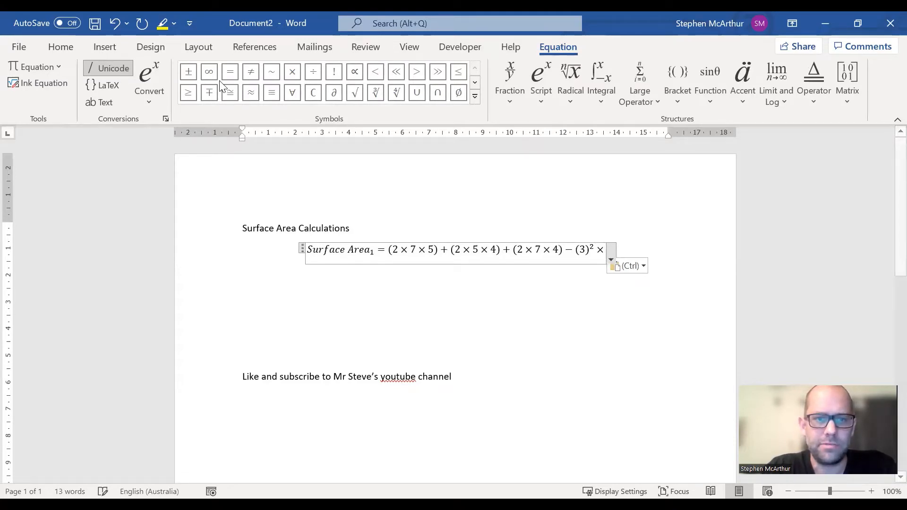
left_click(476, 84)
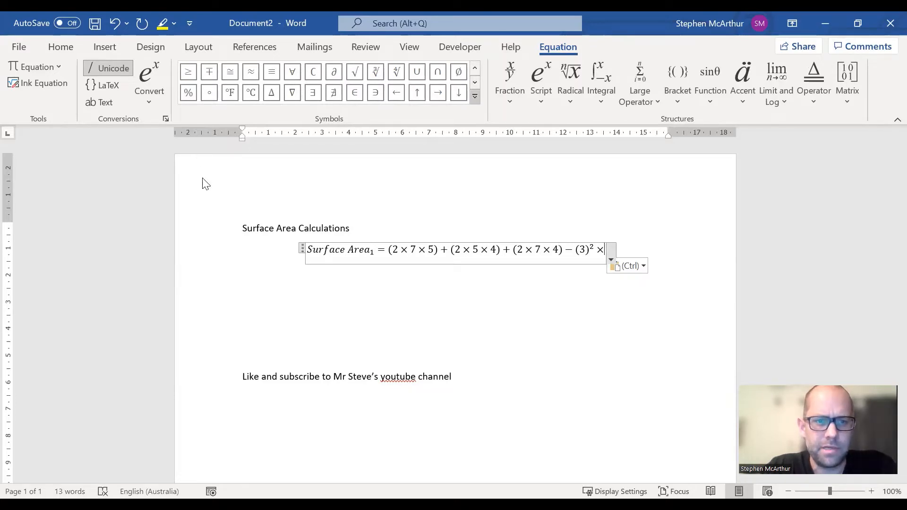
left_click(188, 197)
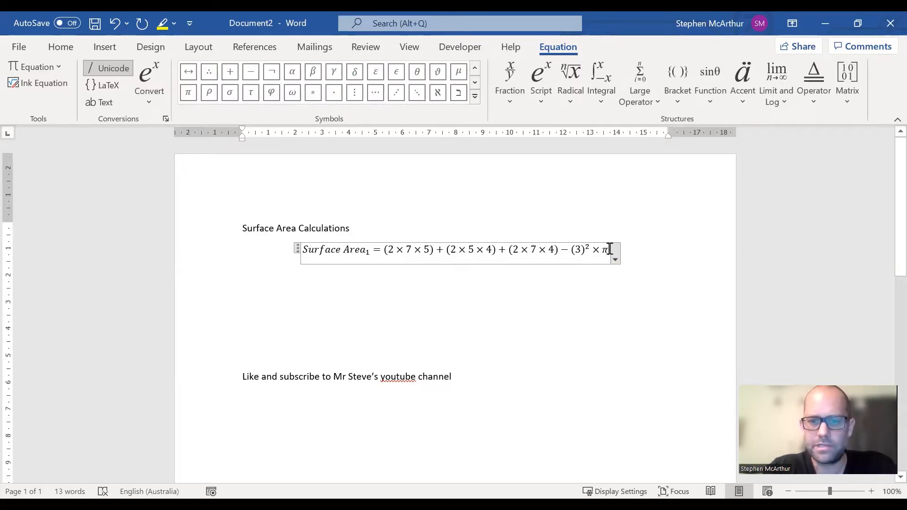
Step: Add one blank line directly below the finished equation and place the cursor outside the equation
key("Return")
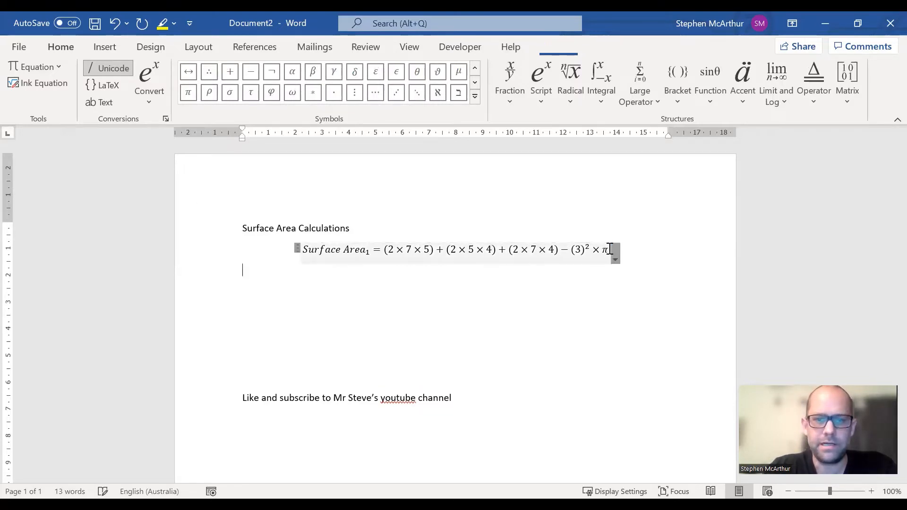
left_click(611, 249)
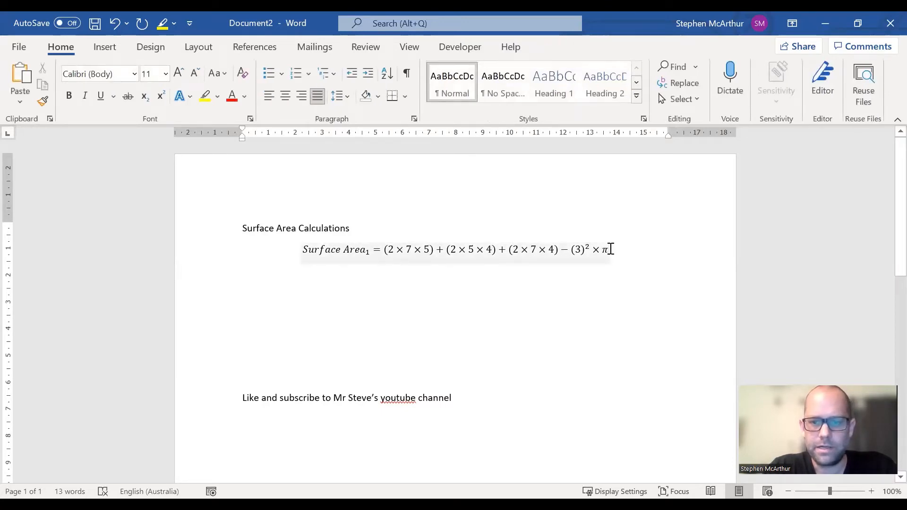
key("Down")
key("Return")
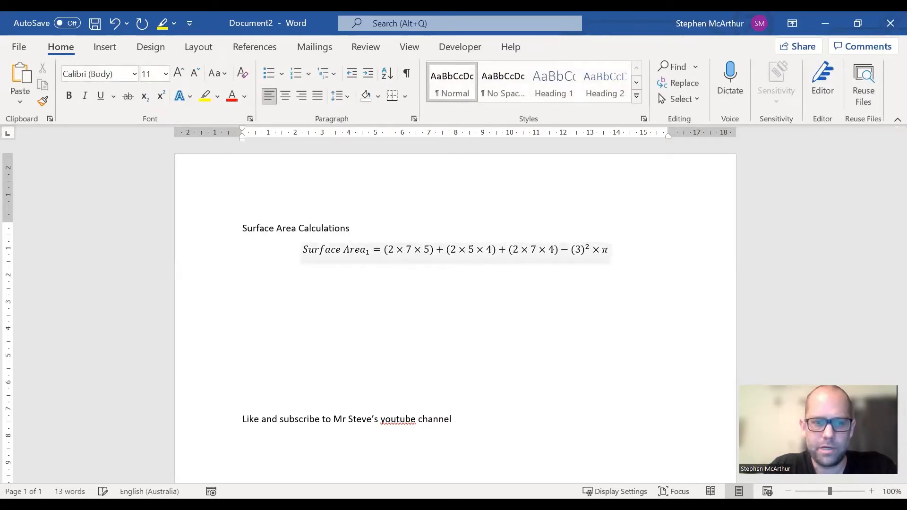
key("BackSpace")
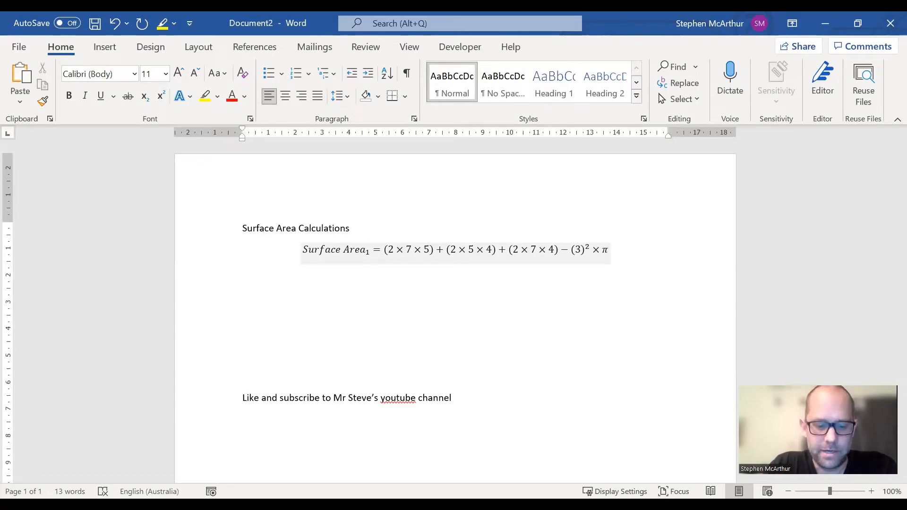
Step: Insert a new equation below the Surface Area equation and enter = 70 + 40 + 56 − 9 in it
key("alt+equal")
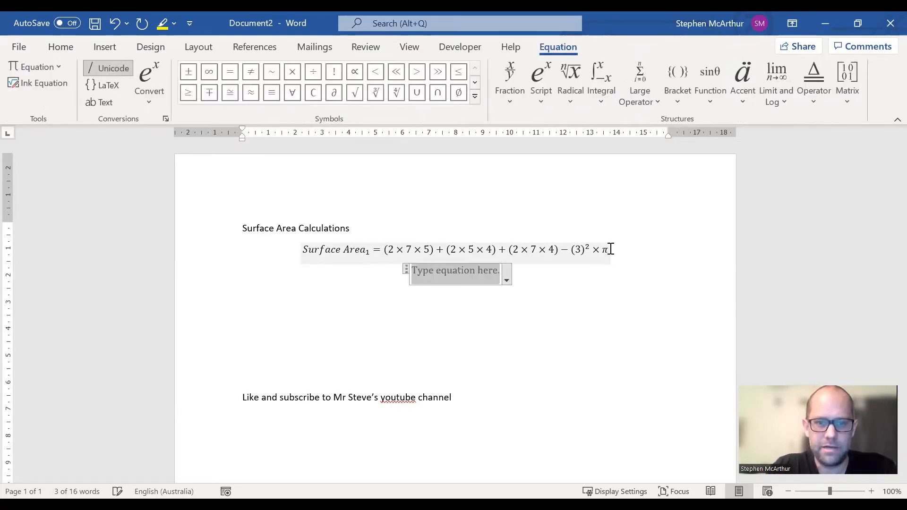
type("=")
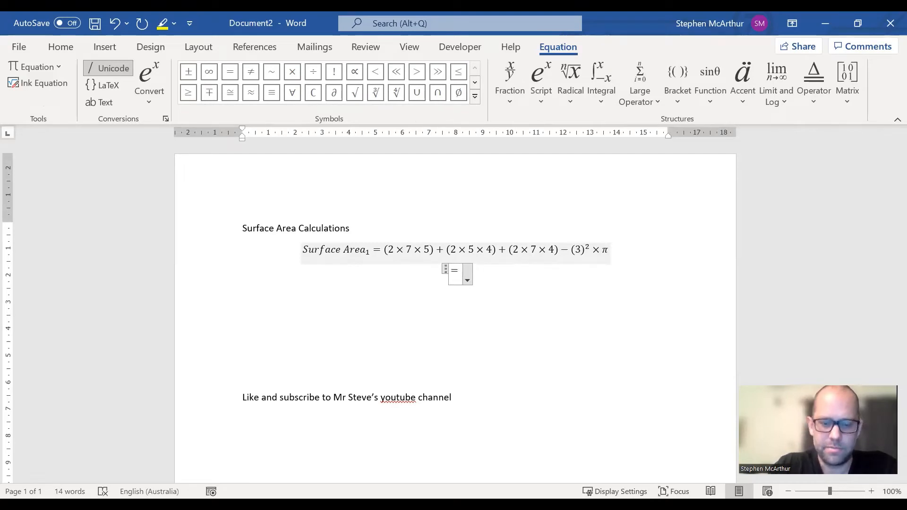
type("70")
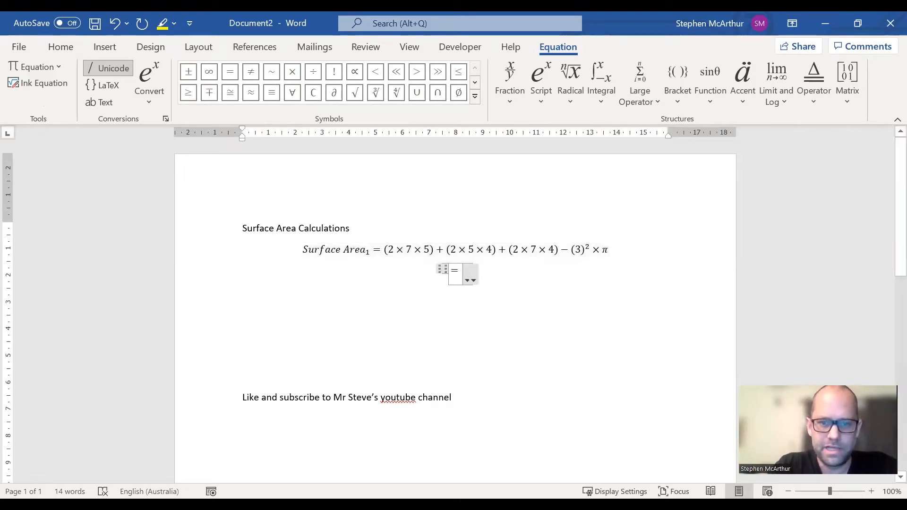
type("+")
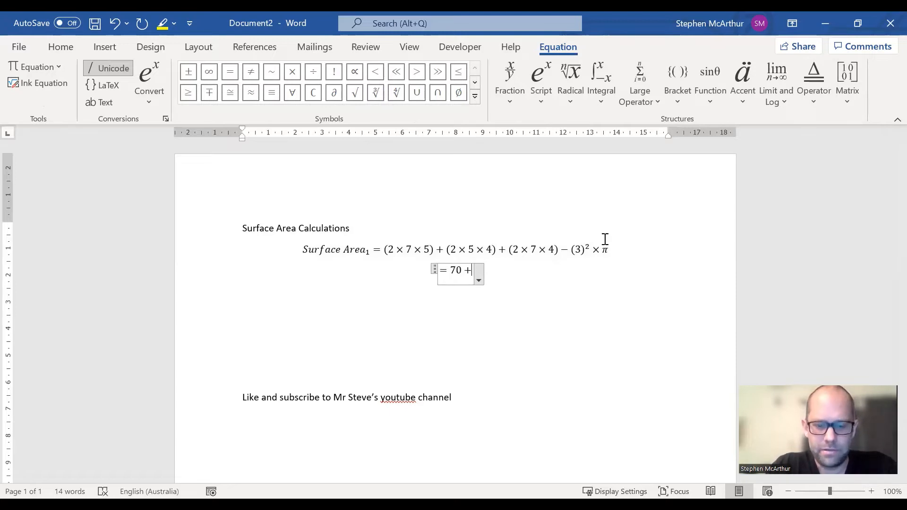
type("40+")
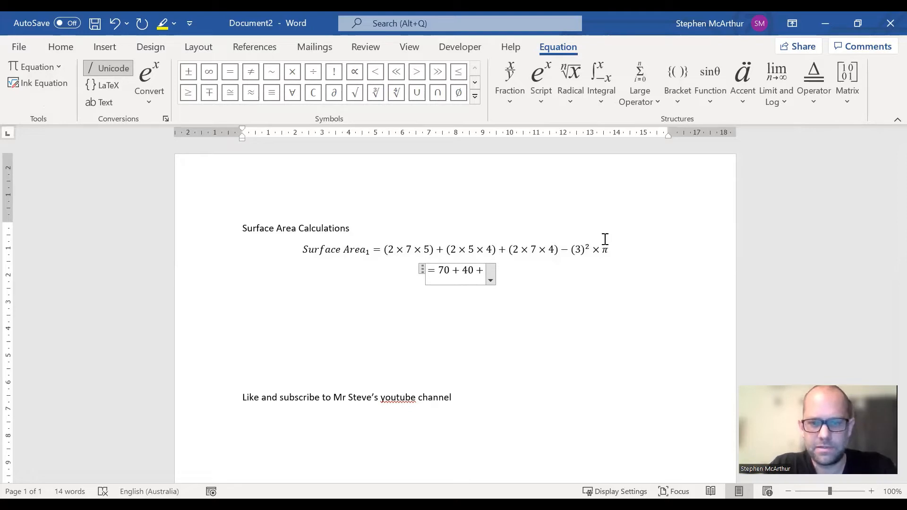
type("56")
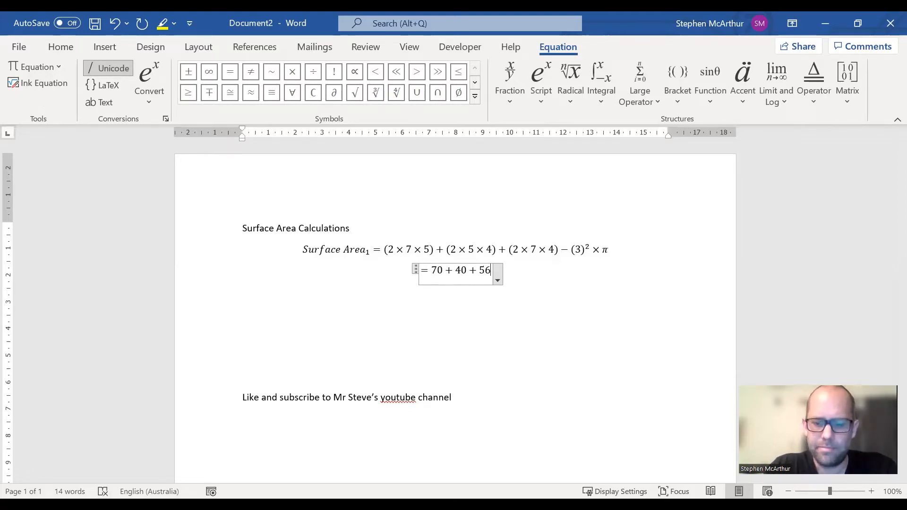
type("-")
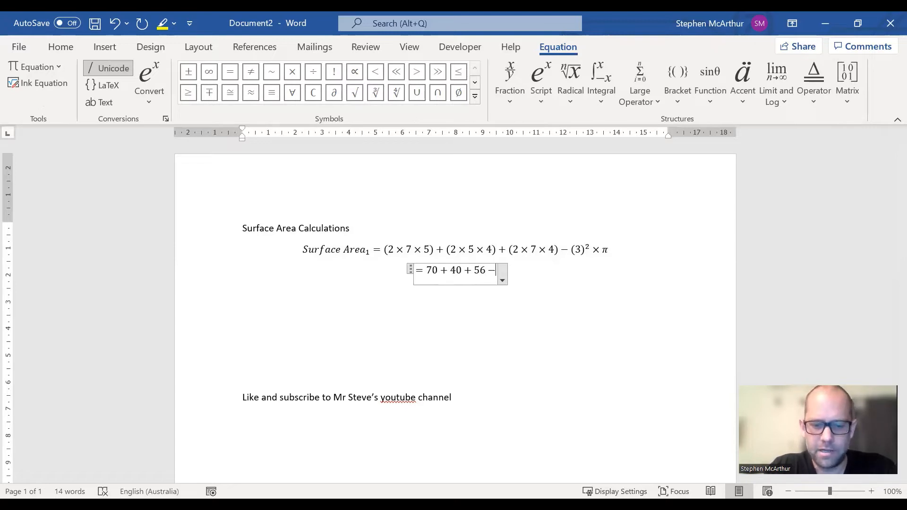
type("9")
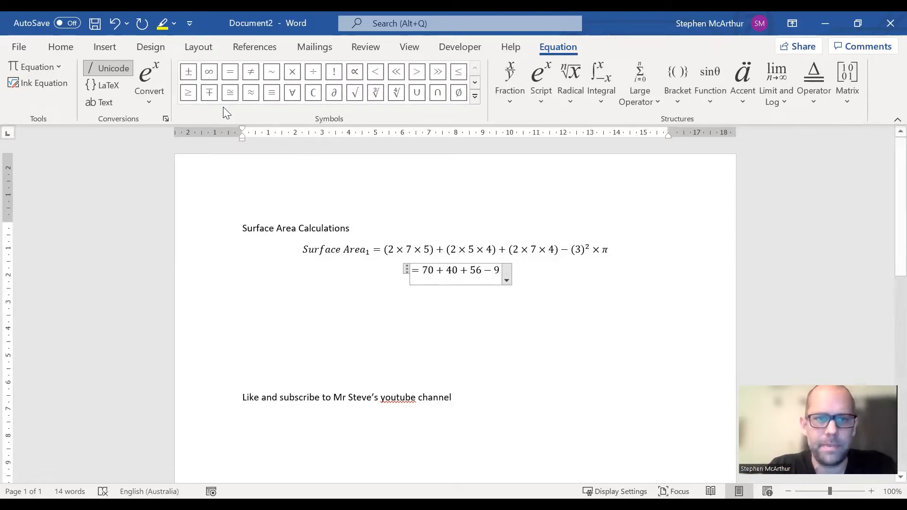
Step: Append the symbol π directly after the 9 in the second equation line and add a new line below
left_click(475, 82)
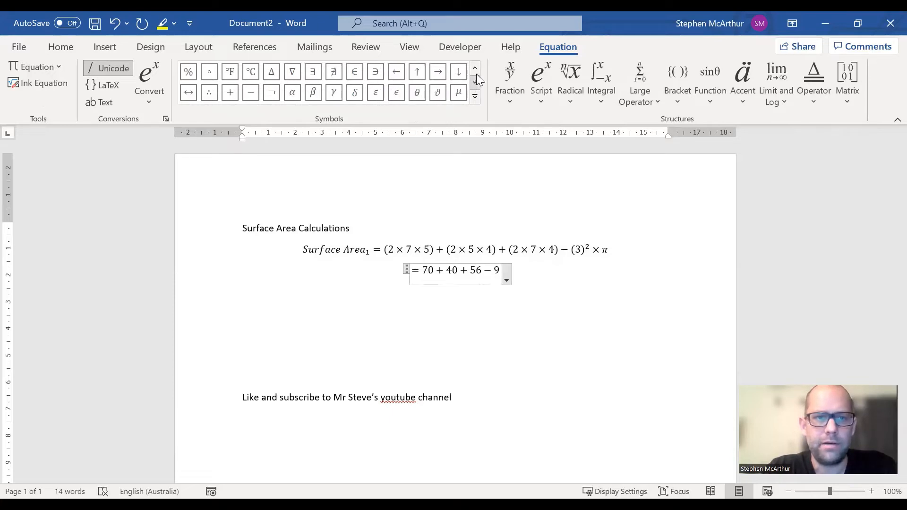
left_click(476, 74)
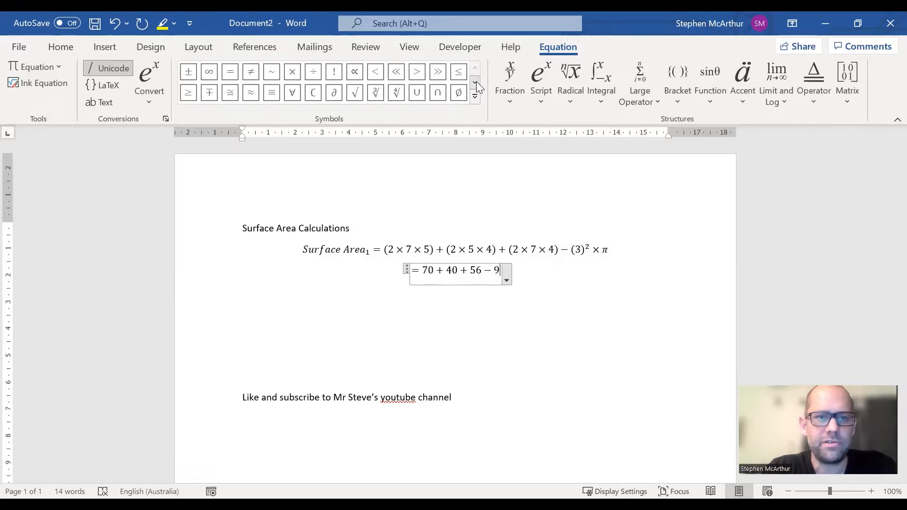
left_click(476, 83)
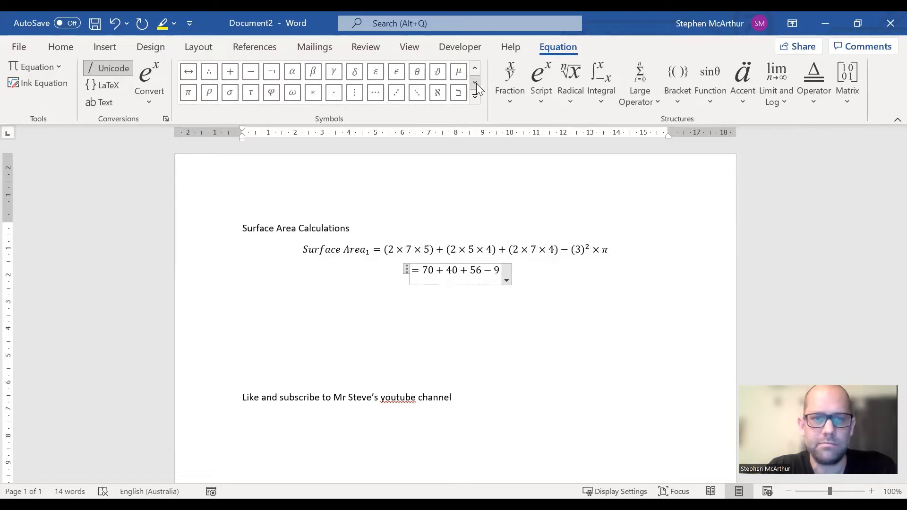
left_click(189, 95)
key("Return")
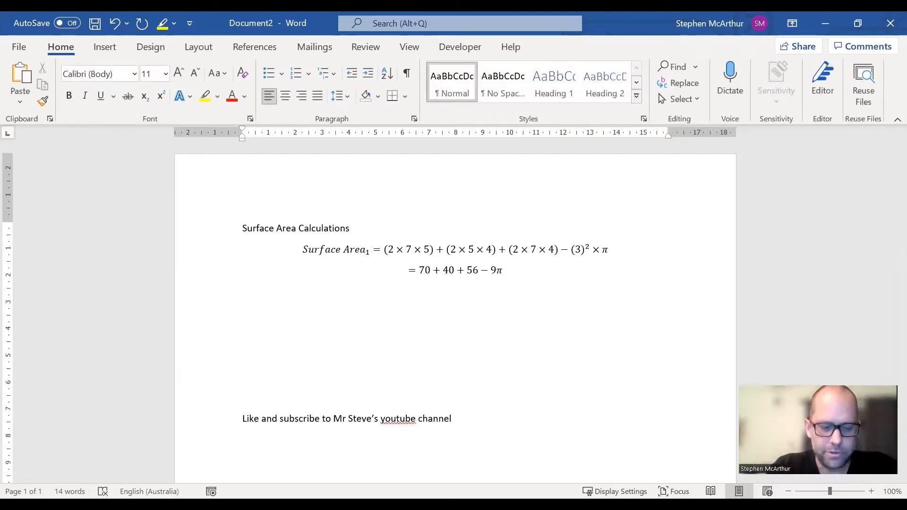
Step: Insert a third equation on the new line and enter = 137.73 in it
key("alt+equal")
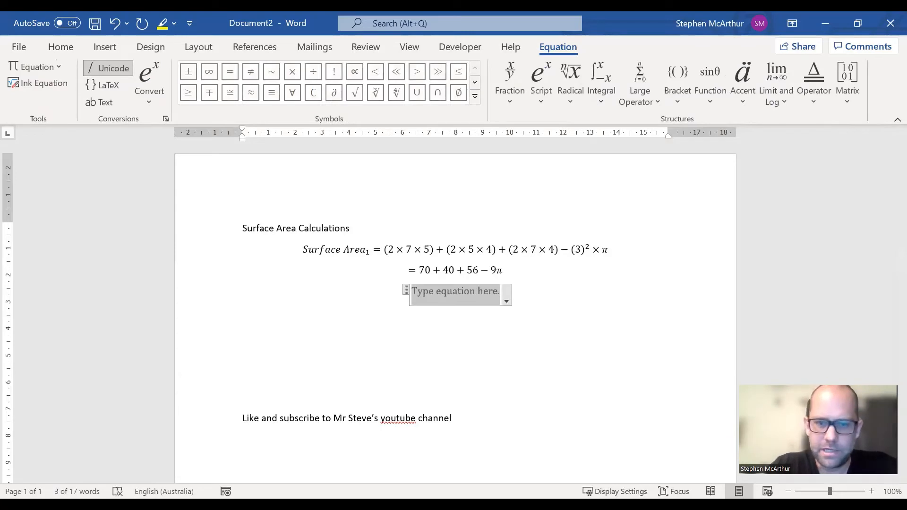
type("= 137")
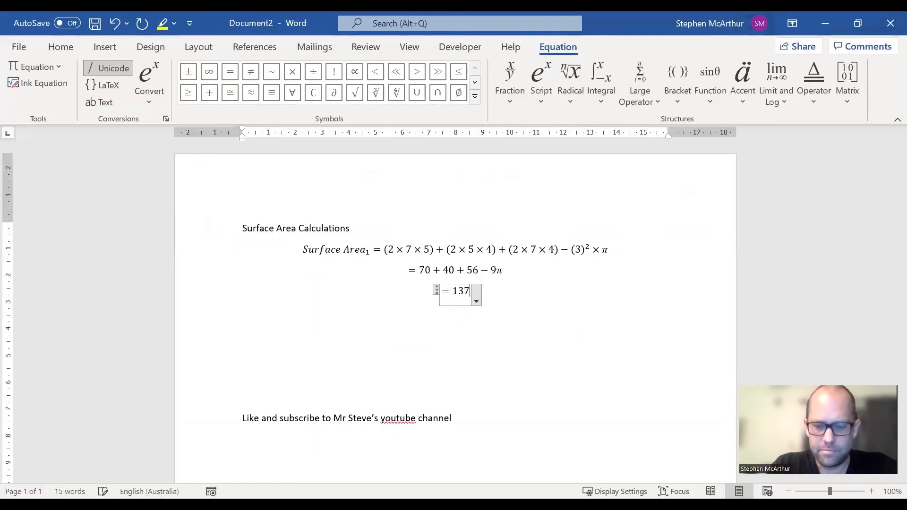
type(".")
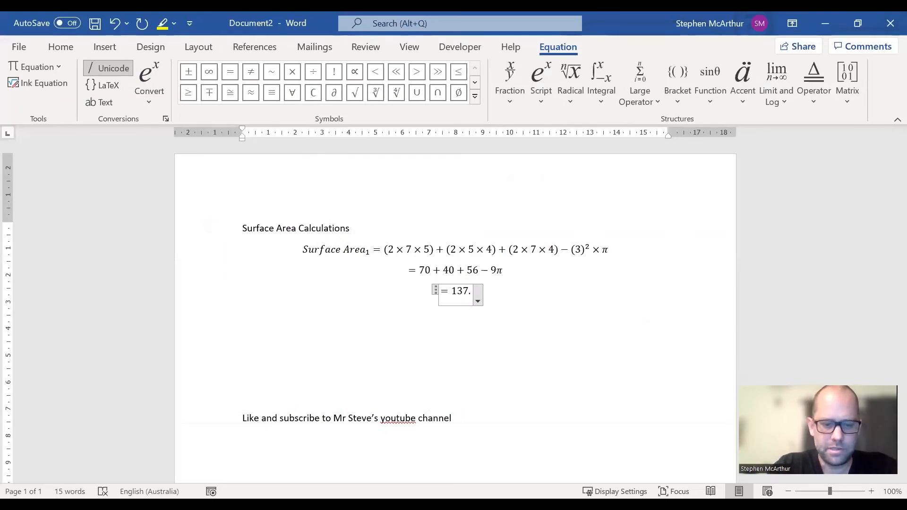
type("73")
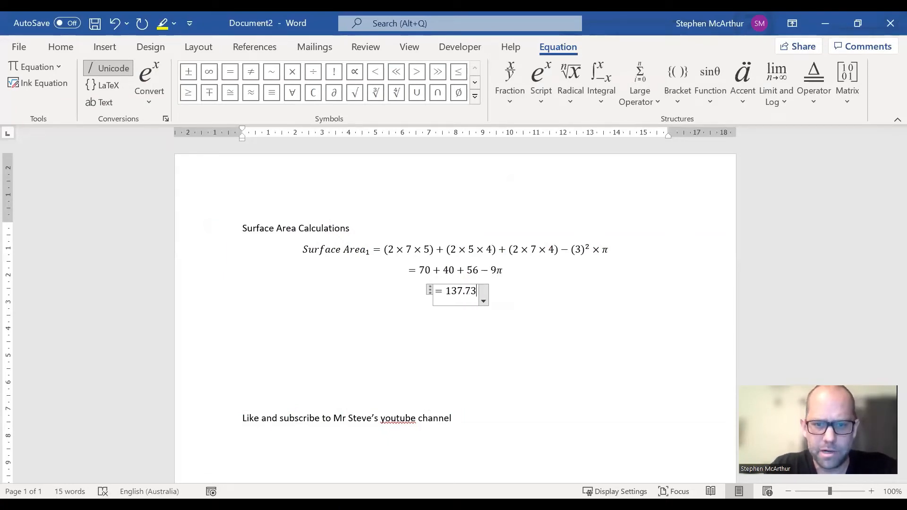
Step: Add the unit m after 137.73 with a superscript structure holding exponent 2, and leave the equation
type("m")
key("shift+Left")
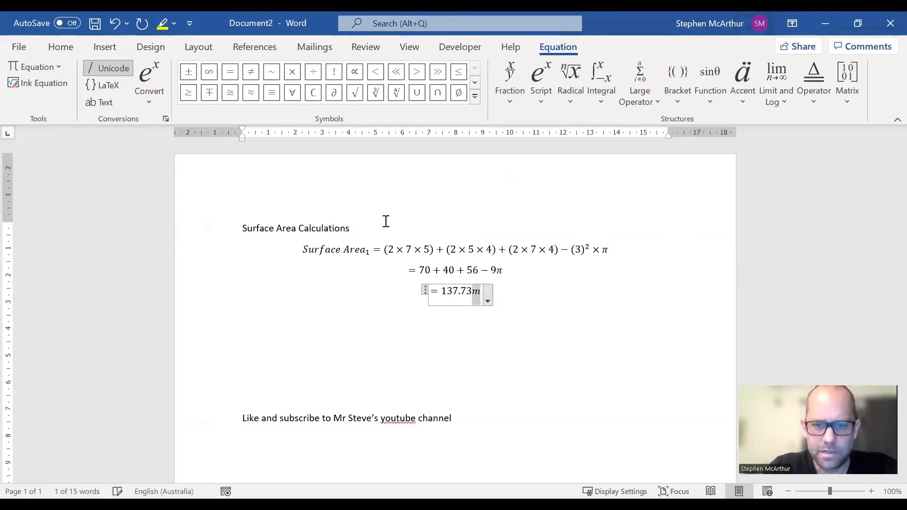
left_click(538, 93)
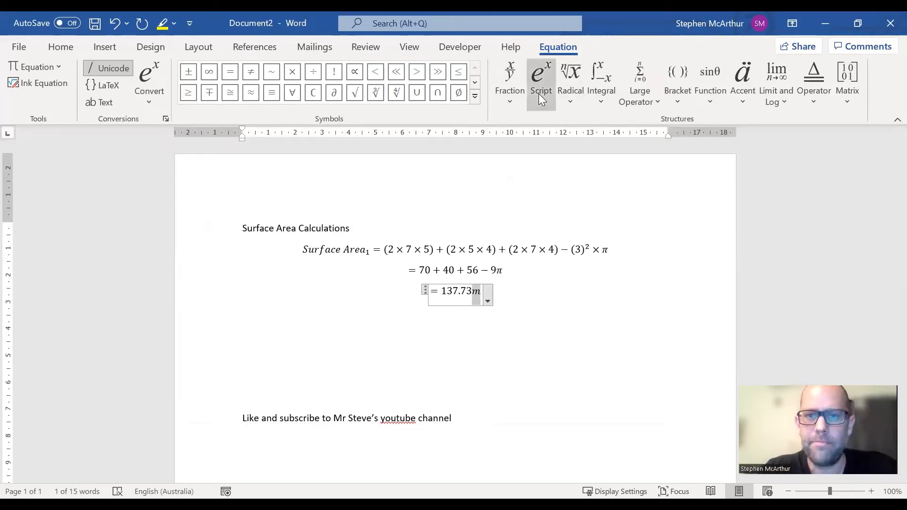
left_click(559, 163)
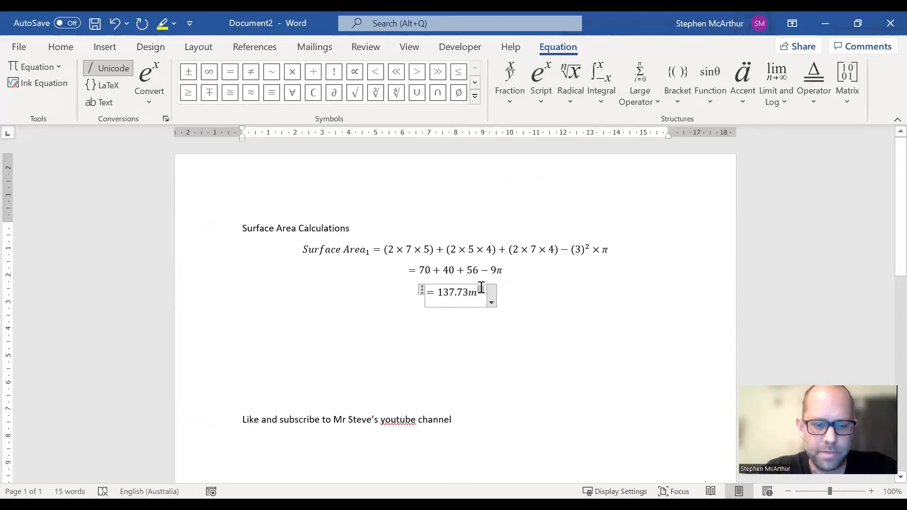
type("2")
left_click(516, 289)
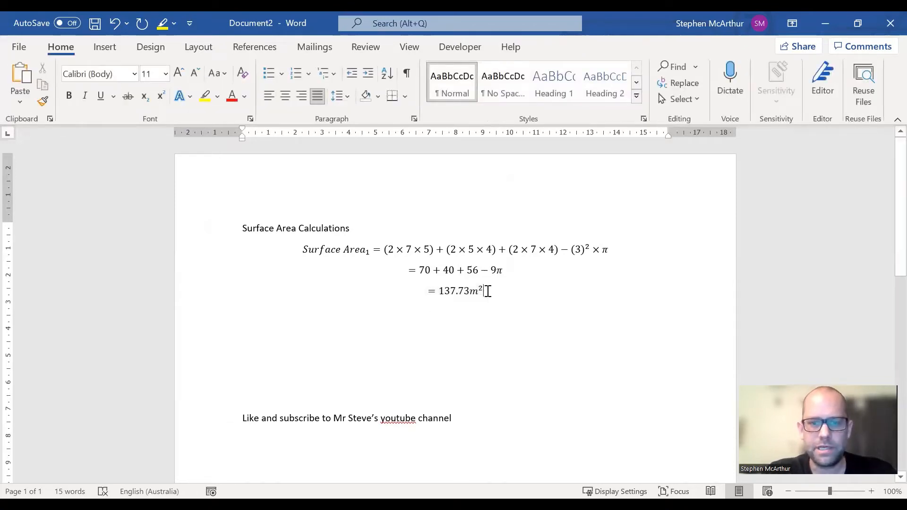
Step: Left-align the two lower equation lines, indent them to about 5 cm, and add space before the first line's equals sign to line up all three
left_click_drag(486, 290, 403, 279)
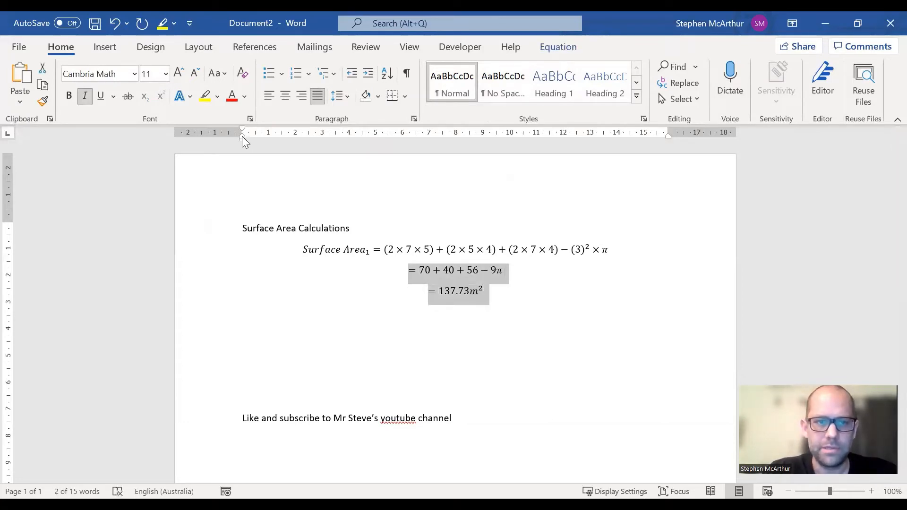
left_click(266, 99)
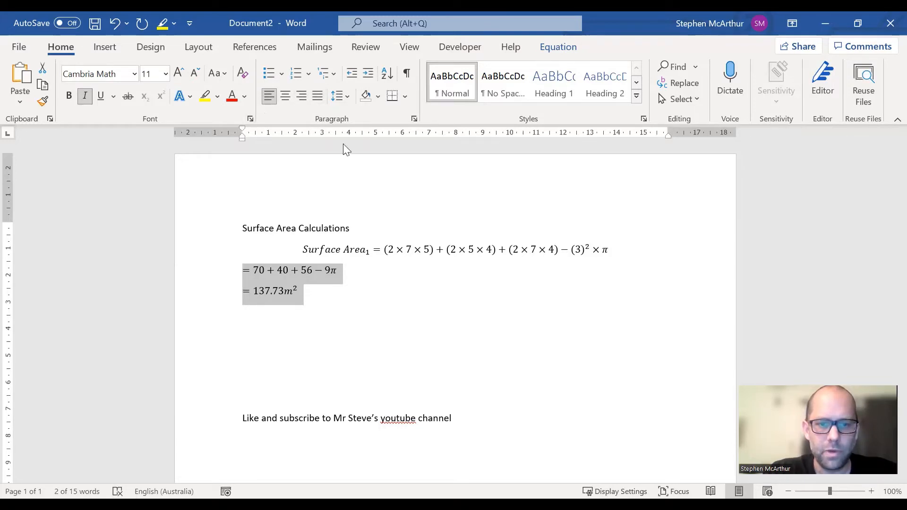
left_click_drag(367, 145, 370, 144)
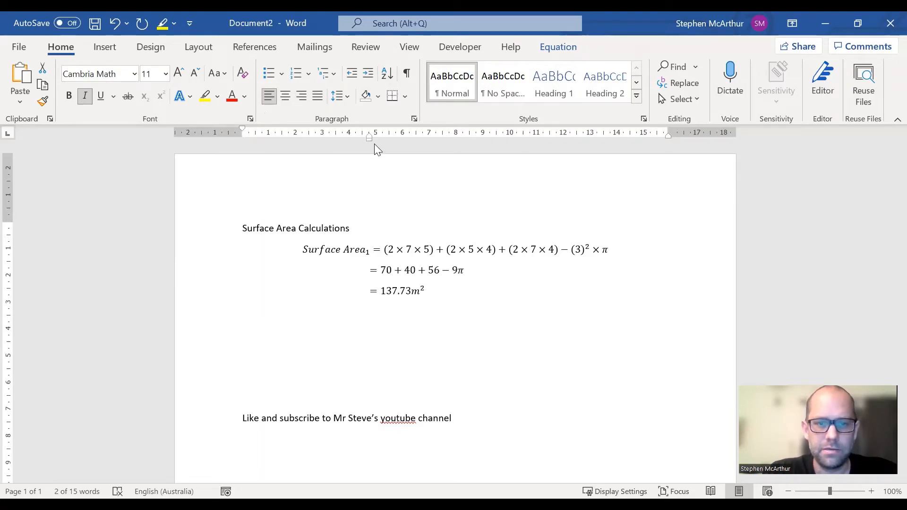
left_click_drag(374, 144, 376, 142)
left_click(439, 326)
left_click(374, 249)
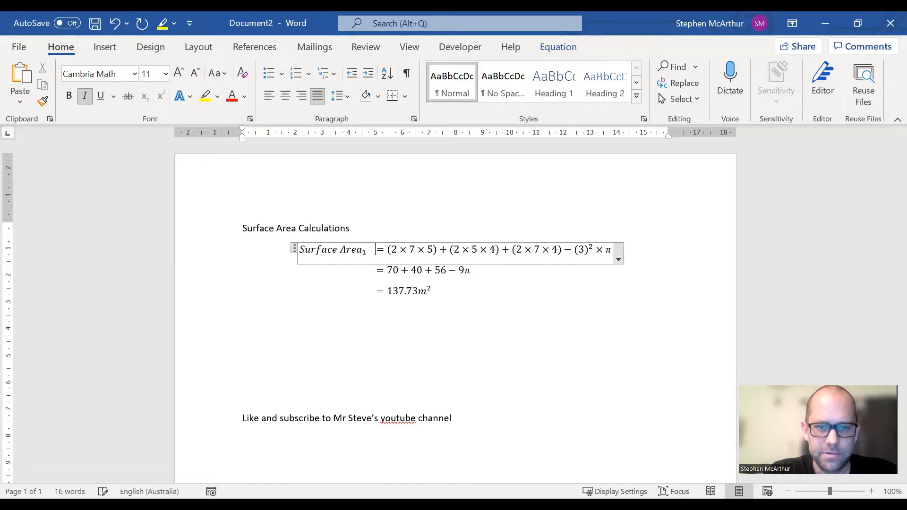
left_click(449, 300)
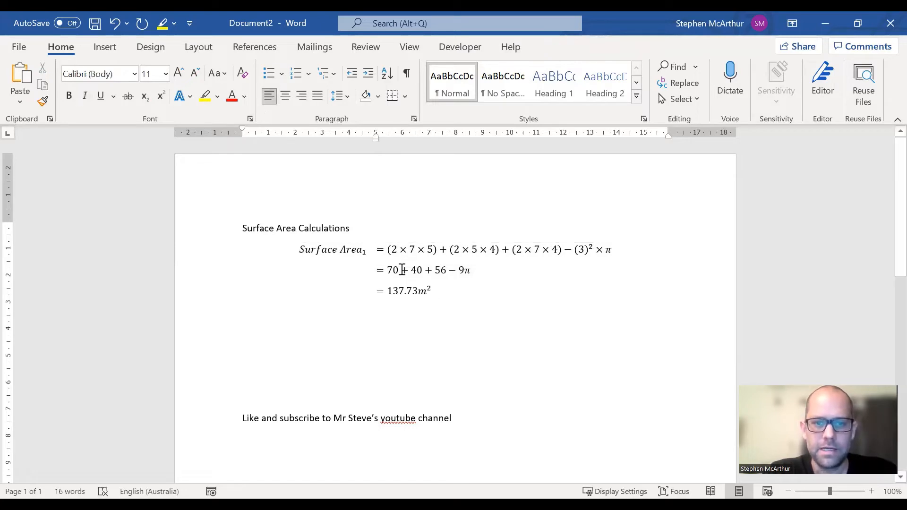
Step: Add a line below the 137.73 m² result and paste a copy of all three equation lines there
left_click(452, 297)
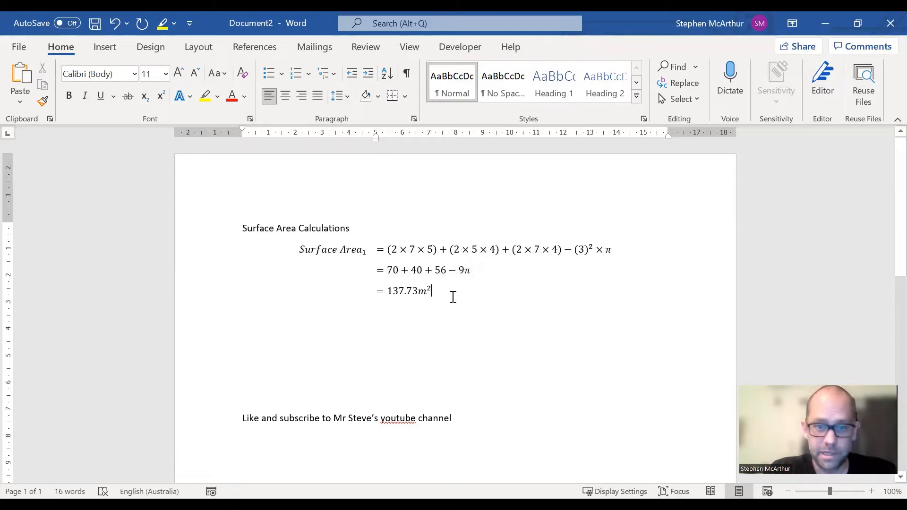
key("Return")
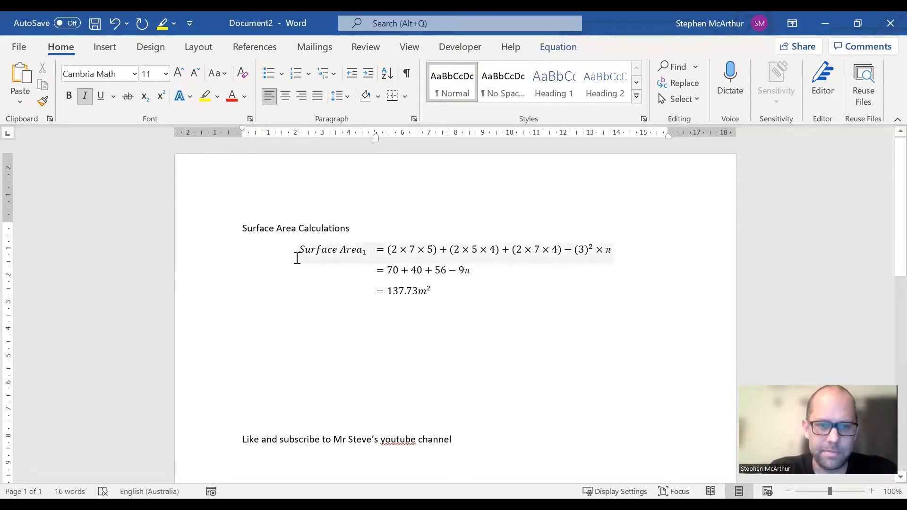
left_click_drag(299, 249, 480, 296)
key("ctrl+c")
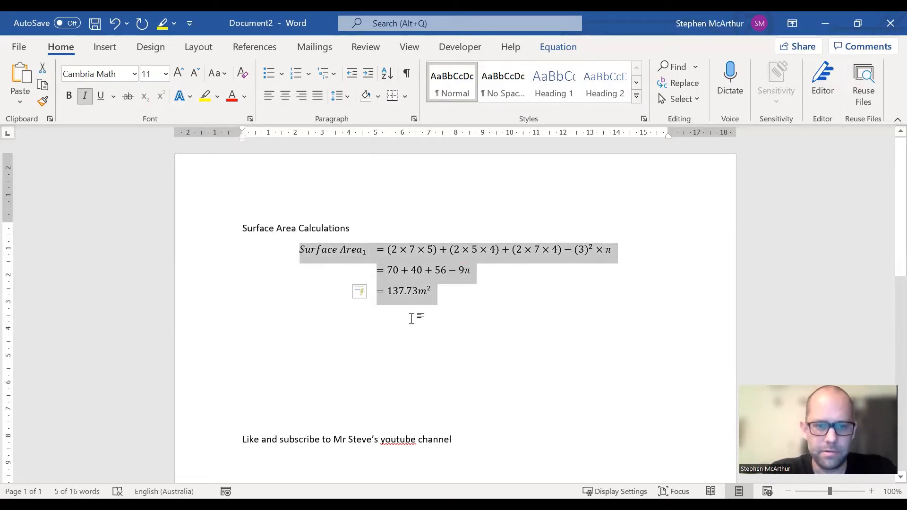
left_click(412, 314)
key("ctrl+v")
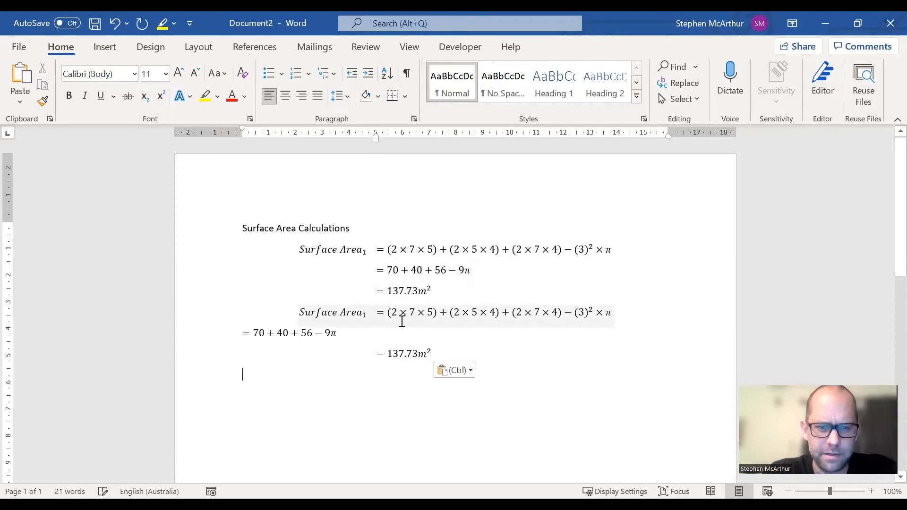
Step: Indent the pasted = 70 + 40 + 56 − 9π line so its equals sign lines up with the other copied lines
left_click(243, 333)
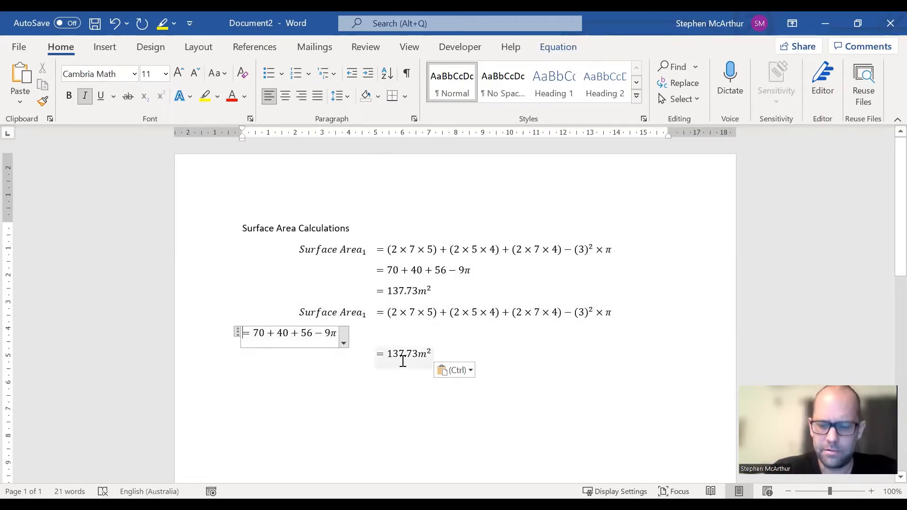
key("Left")
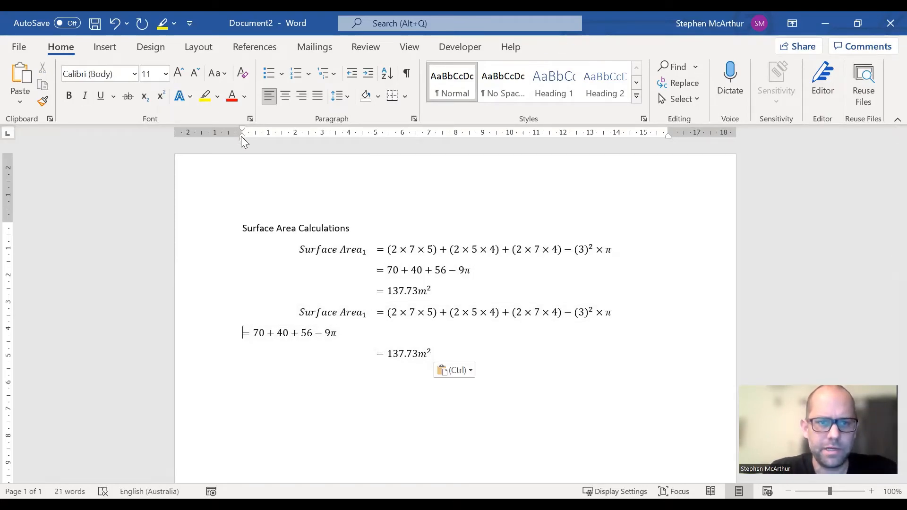
left_click_drag(241, 136, 253, 137)
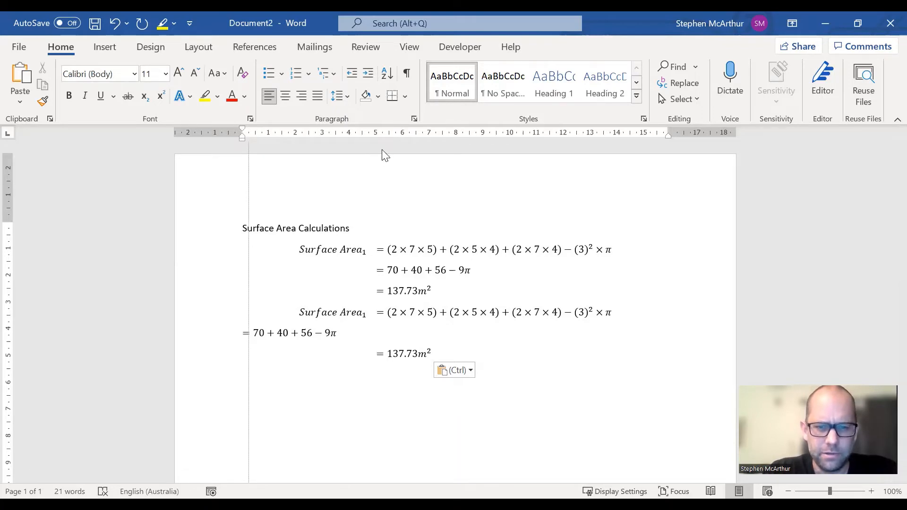
left_click_drag(385, 156, 383, 157)
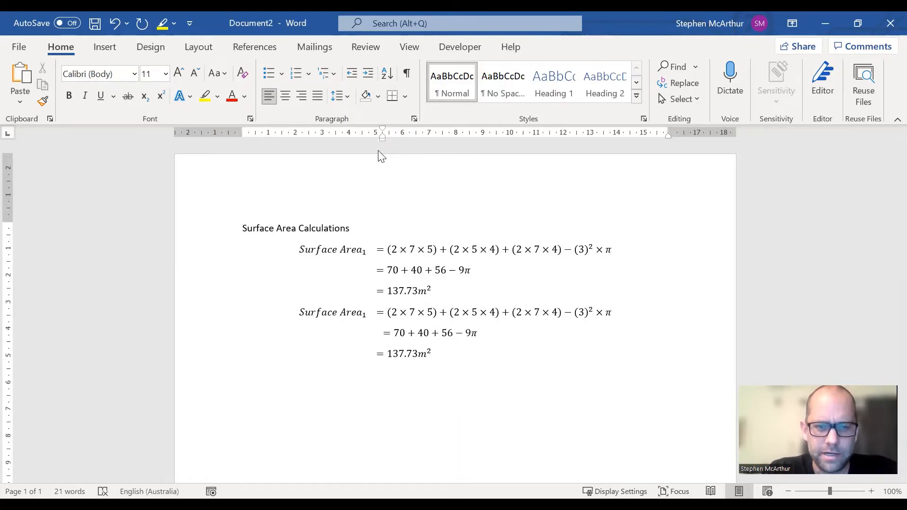
Step: Change the subscript of Surface Area in the copied equation to 2
left_click(365, 315)
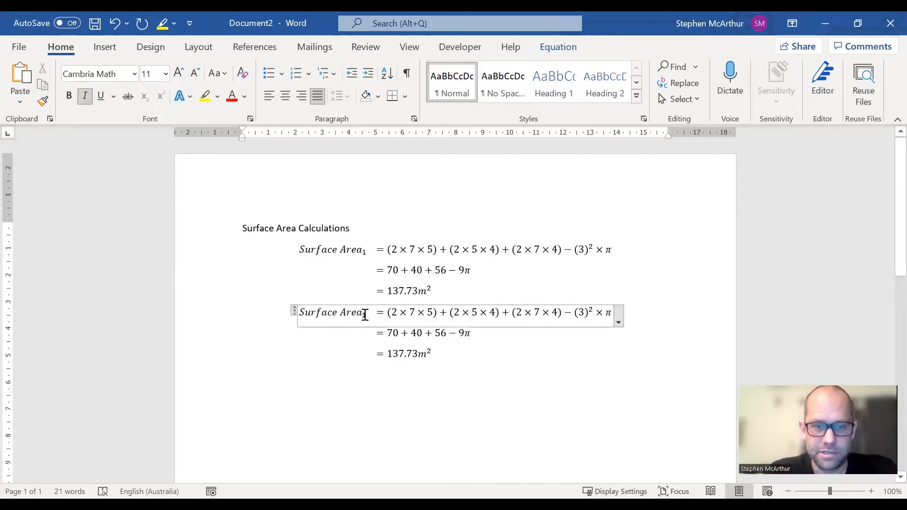
double_click(364, 313)
type("2")
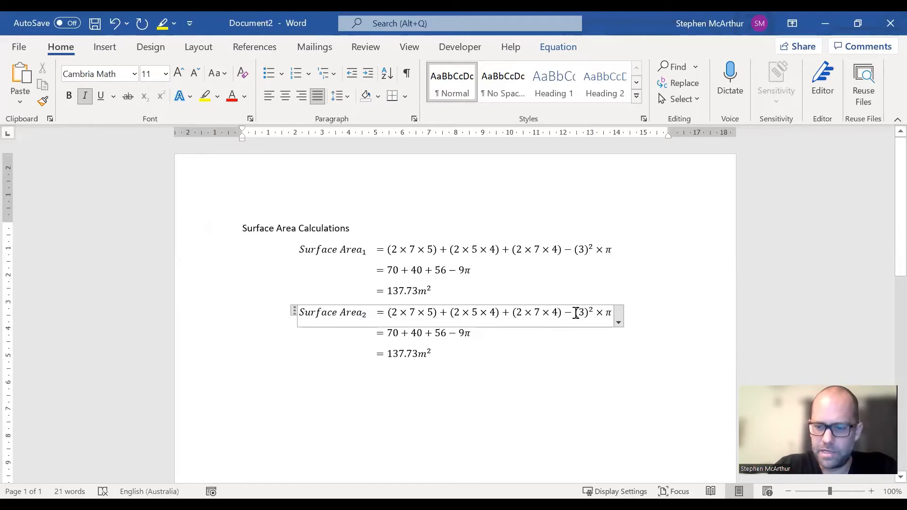
Step: Delete the three bracketed products and the minus sign from the Surface Area₂ equation, keeping only (3)² × π after the equals sign
key("shift+Home")
key("shift+Right")
key("shift+Right")
key("shift+Right")
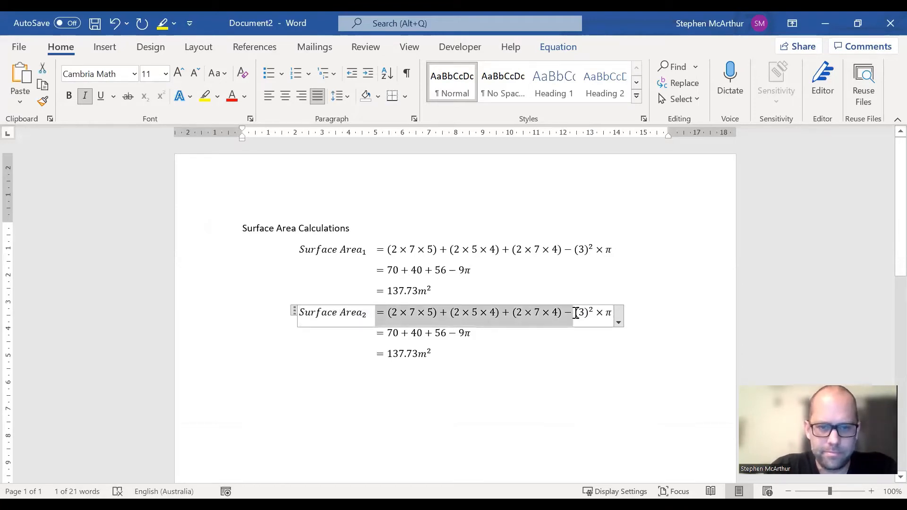
key("shift+Right")
key("shift+Right")
key("shift+Left")
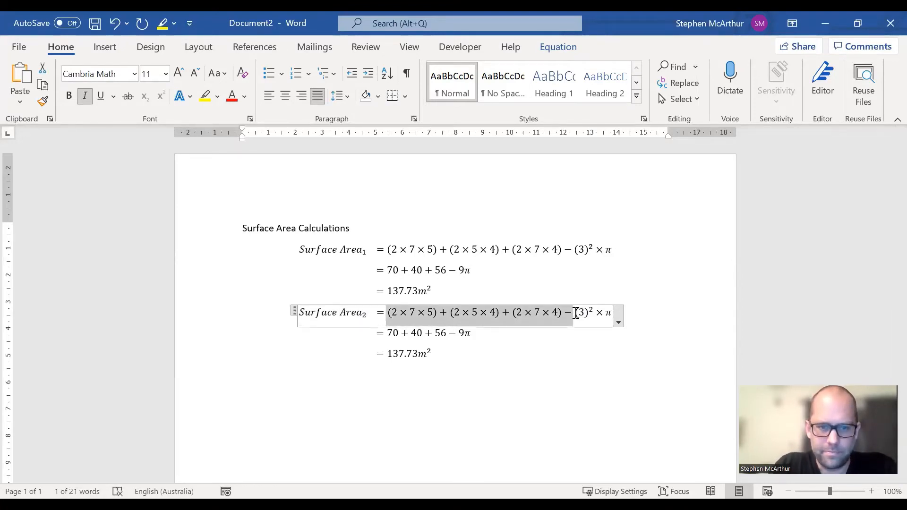
key("BackSpace")
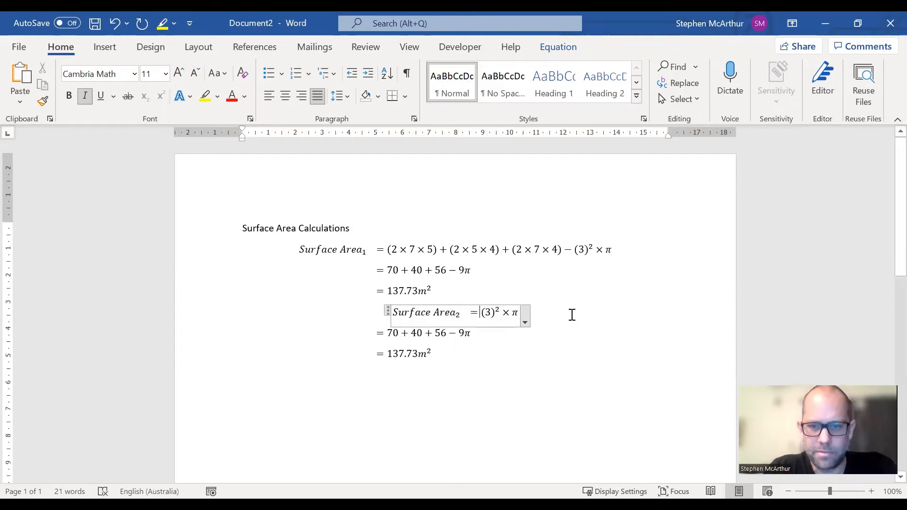
left_click(538, 314)
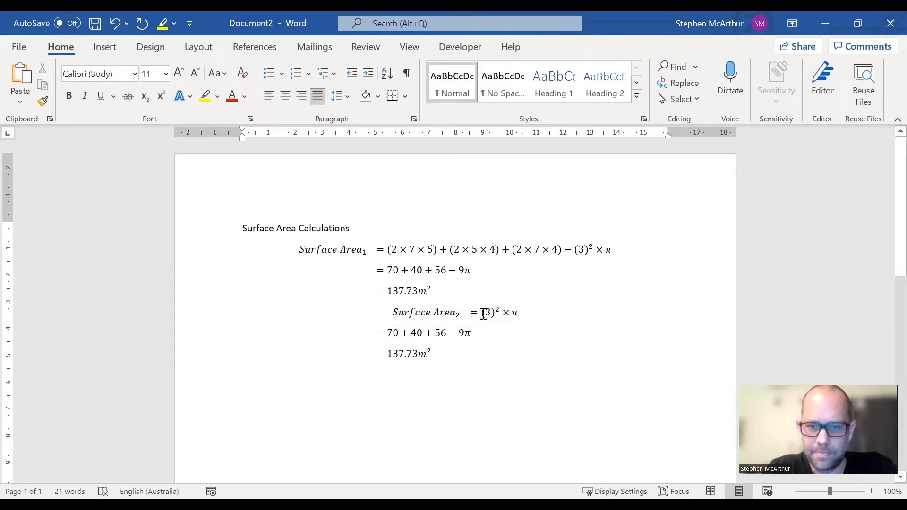
left_click(510, 316)
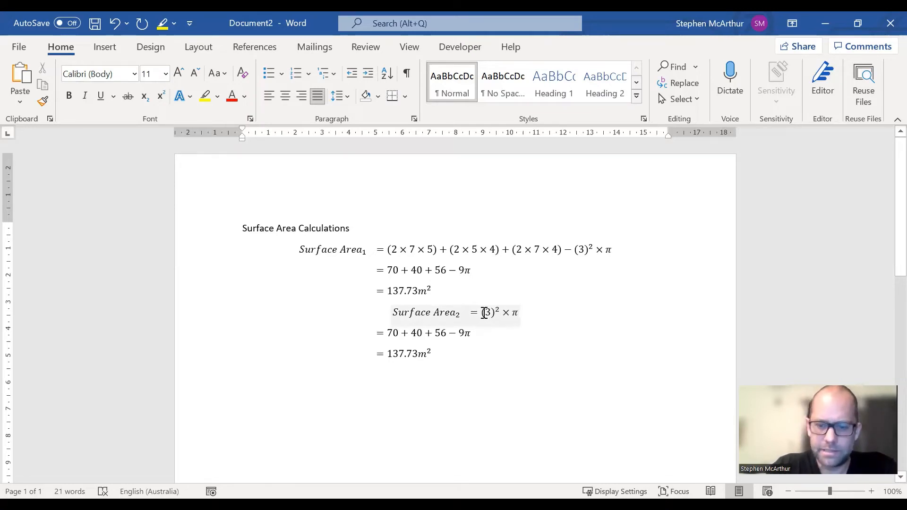
type(")")
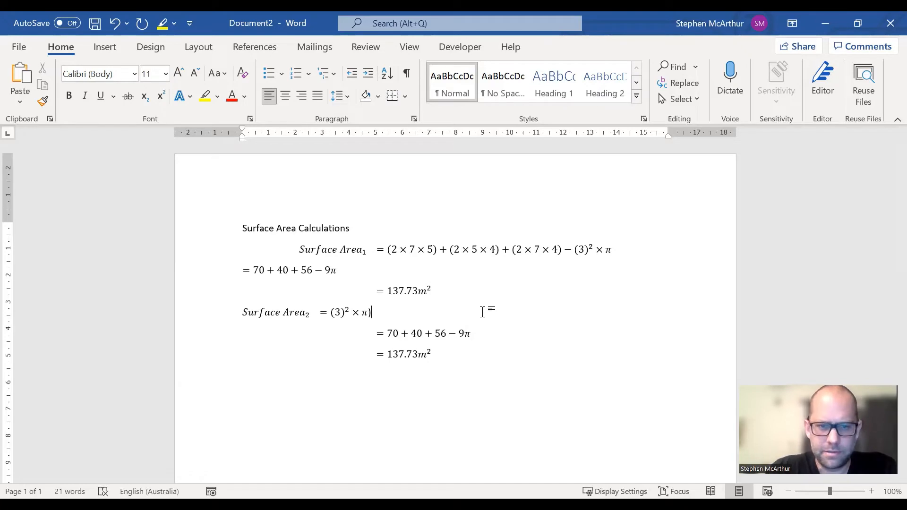
key("BackSpace")
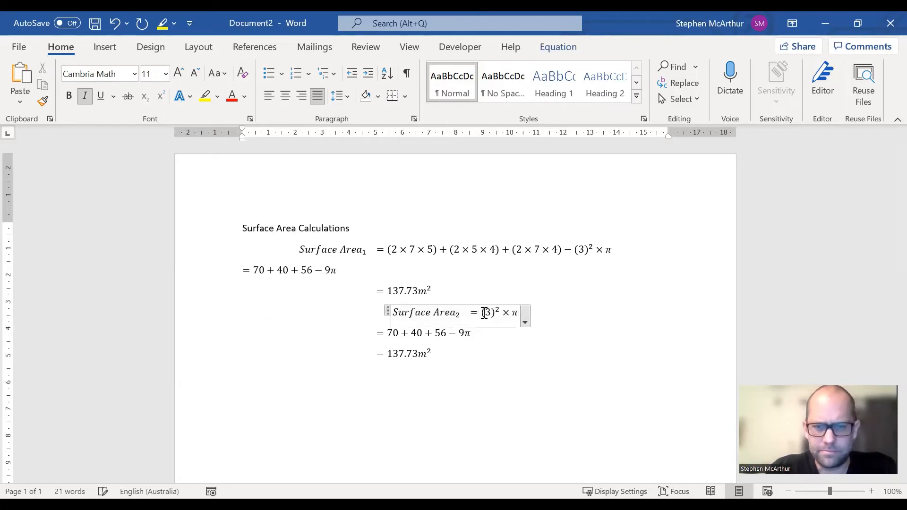
Step: Enclose the (3)² × π term of the Surface Area₂ equation in a pair of parentheses
left_click(484, 314)
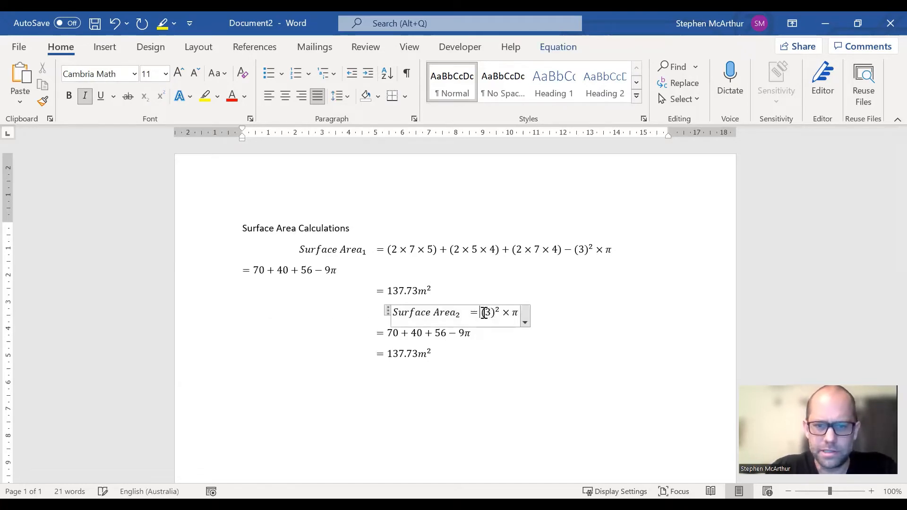
key("shift+Right")
key("shift+Right")
key("shift+Right")
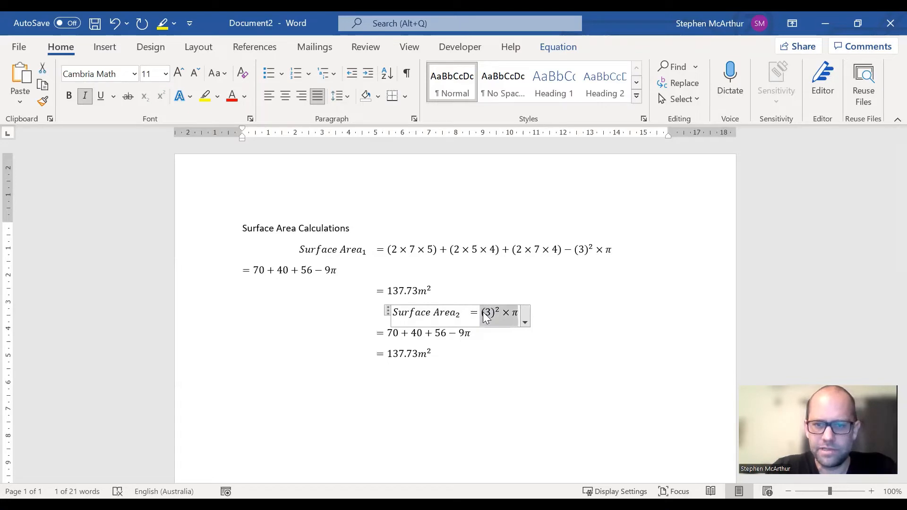
left_click(560, 49)
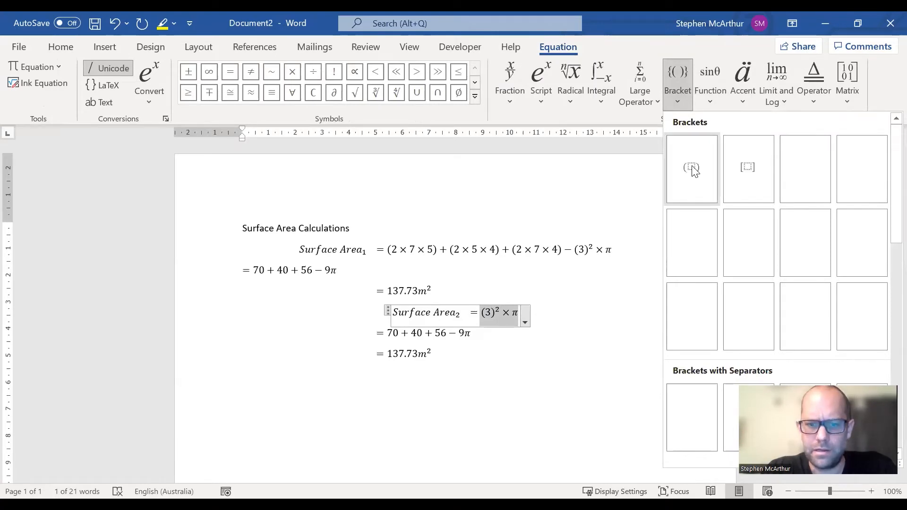
left_click(692, 169)
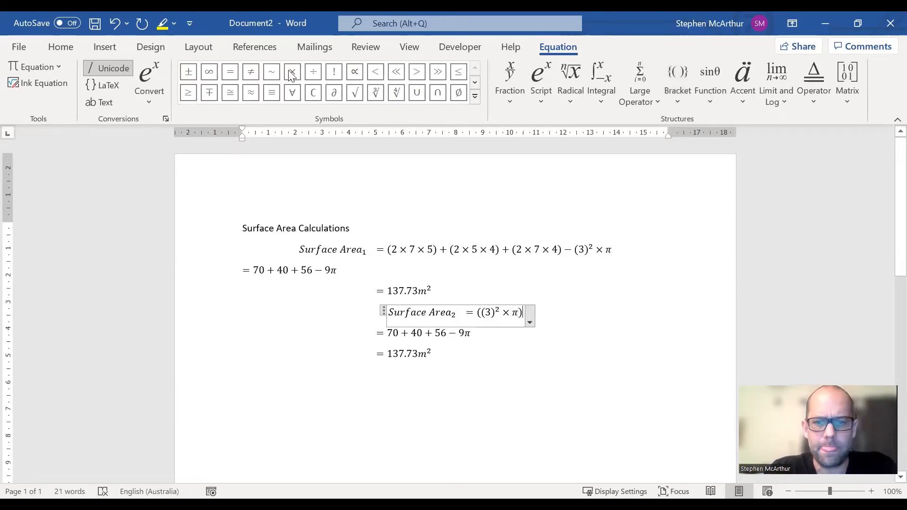
Step: Extend the Surface Area₂ equation with × (2 × after the bracketed (3)² × π term
type("(")
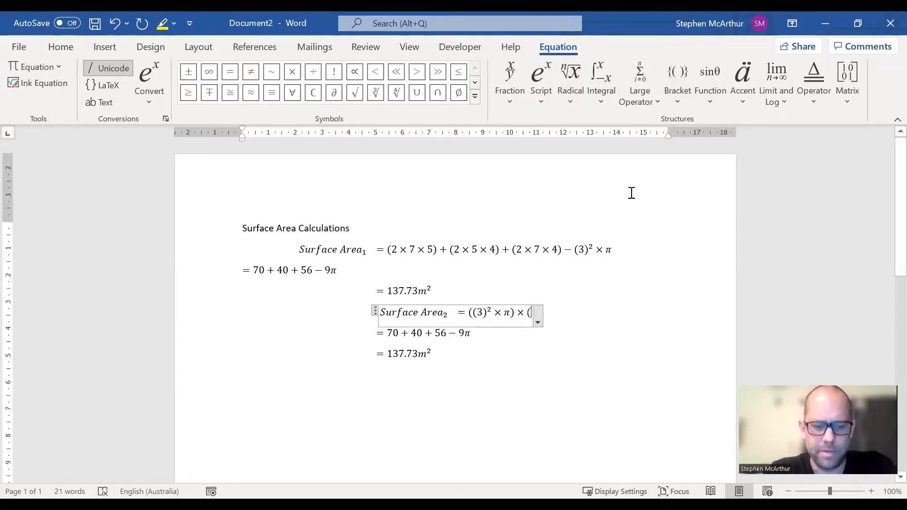
key("Left")
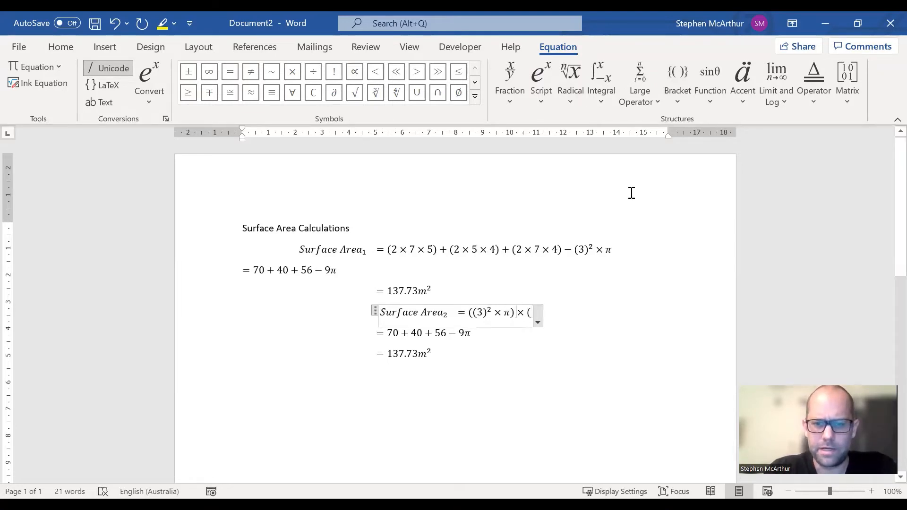
key("shift+Right")
key("ctrl+c")
key("Right")
key("Right")
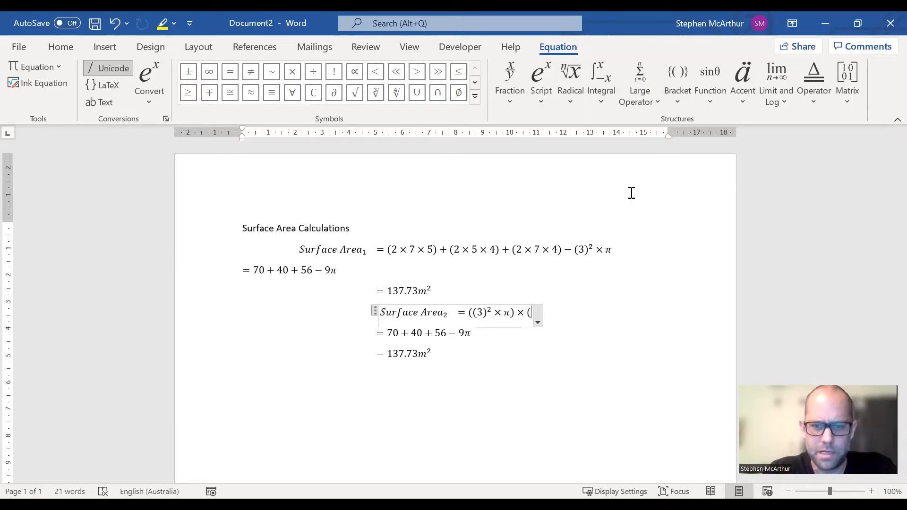
type("2")
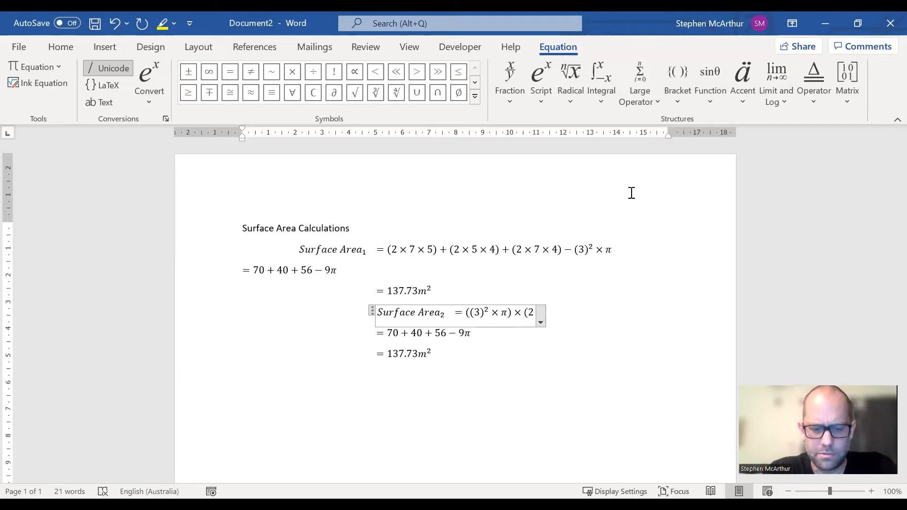
key("ctrl+v")
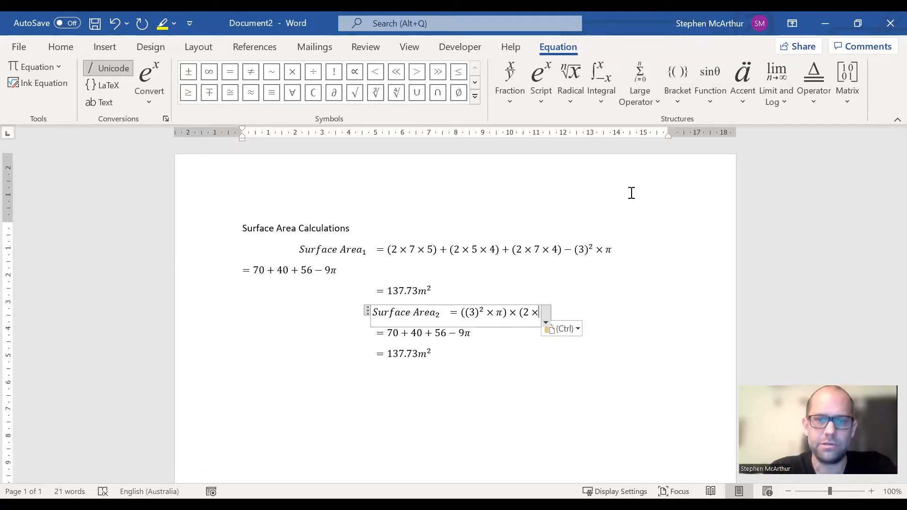
Step: Complete the second bracket of the Surface Area₂ equation with π × 3 and a closing parenthesis
left_click(475, 83)
left_click(474, 84)
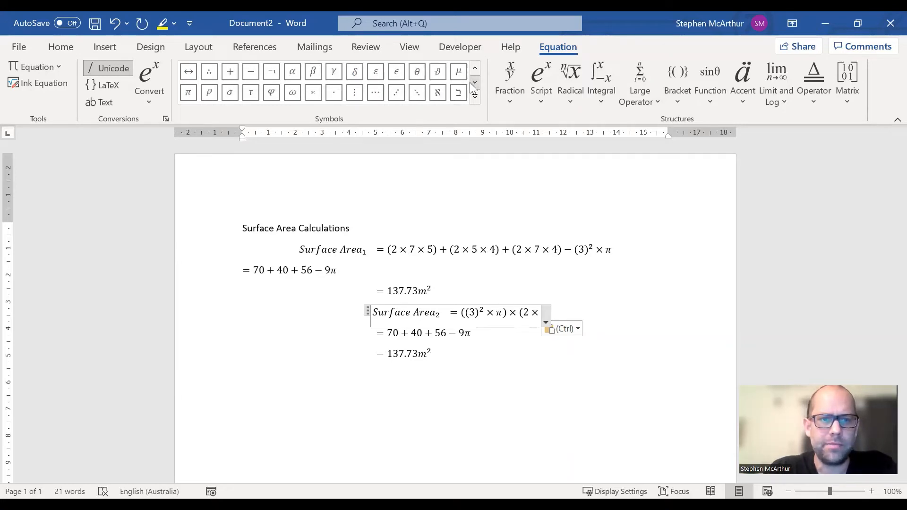
left_click(194, 93)
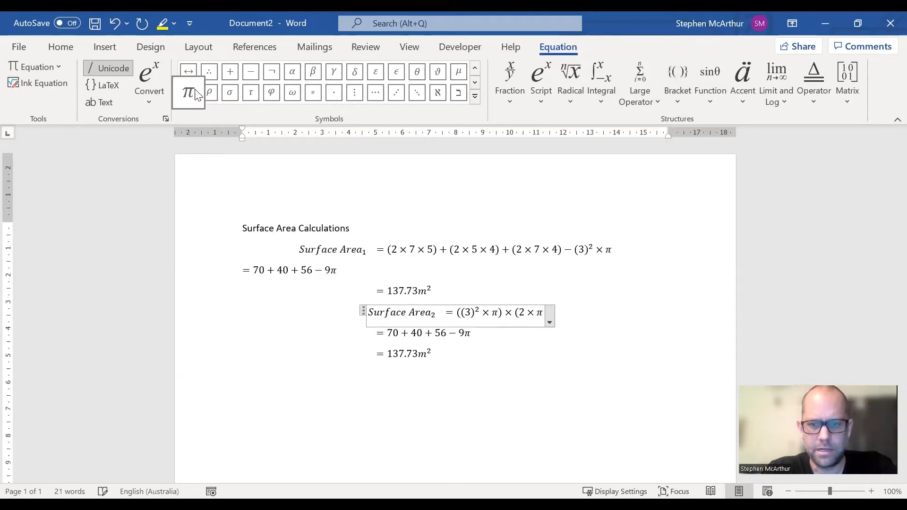
key("ctrl+v")
type("3")
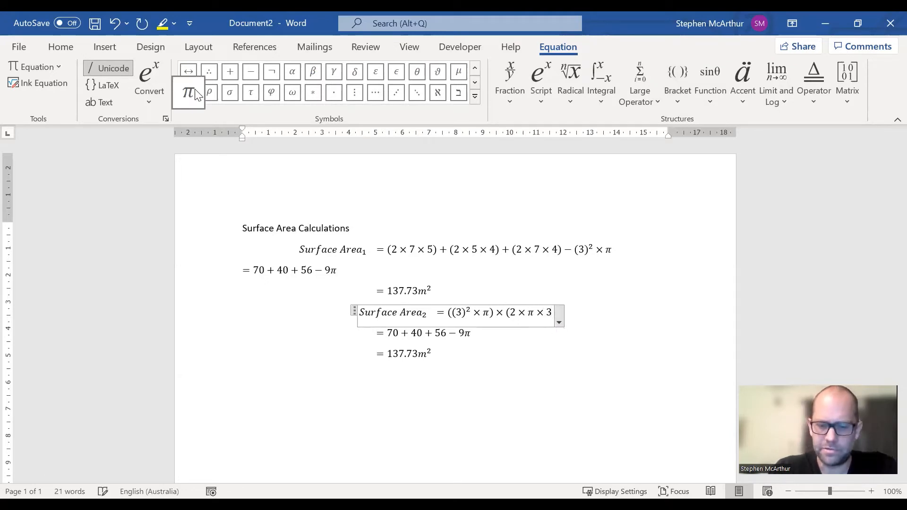
type(")")
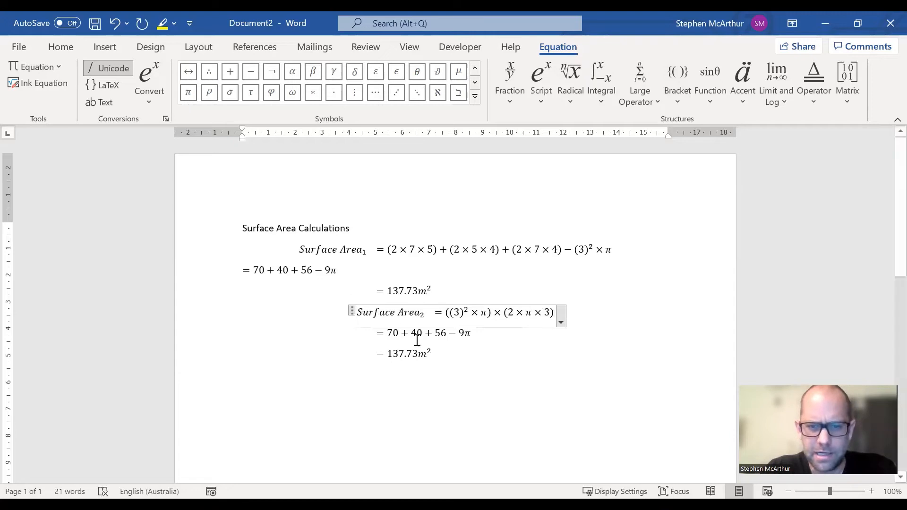
Step: Remove 70 + 40 + 56 − from the line below the Surface Area₂ equation and add a multiplication sign after 9π
left_click(460, 335)
key("BackSpace")
key("BackSpace")
key("BackSpace")
key("BackSpace")
key("BackSpace")
key("BackSpace")
key("BackSpace")
key("BackSpace")
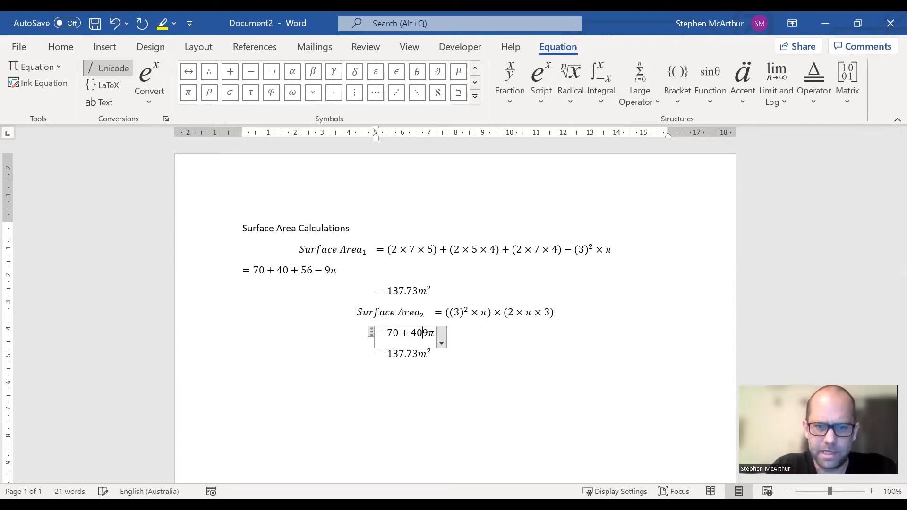
key("BackSpace")
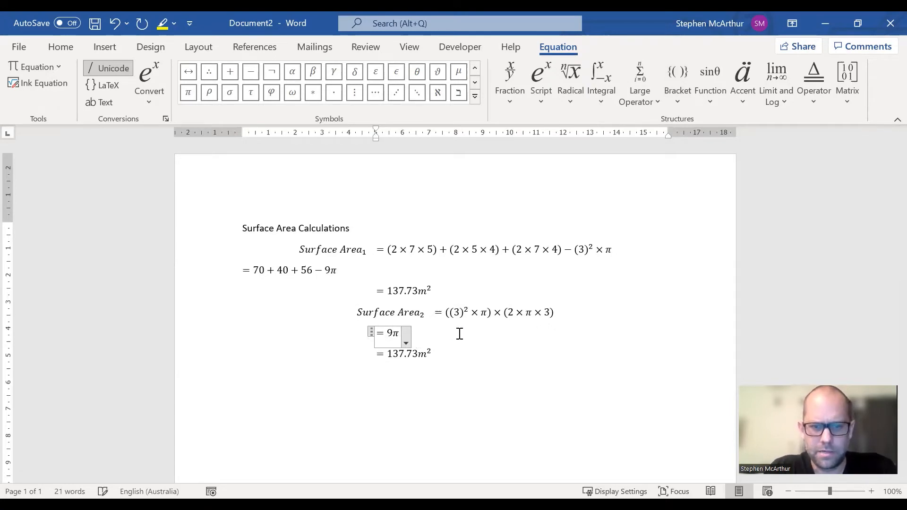
key("ctrl+v")
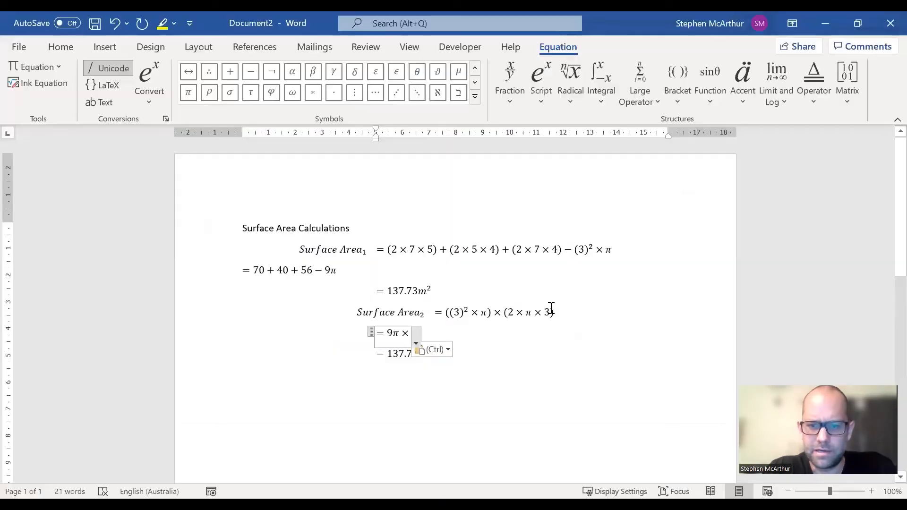
Step: Add × 3 inside the second bracket of Surface Area₂, change the sign between the brackets to +, and check the handwritten GeoGebra working
left_click(551, 308)
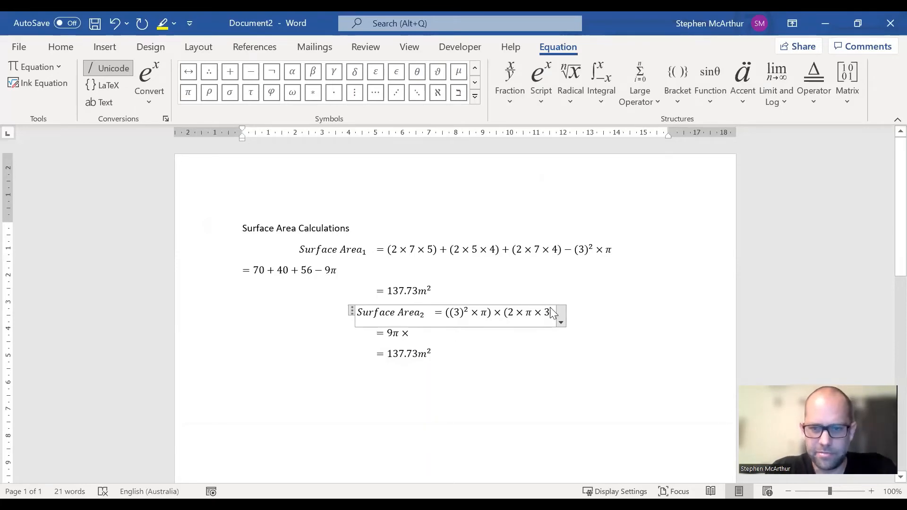
type("×3")
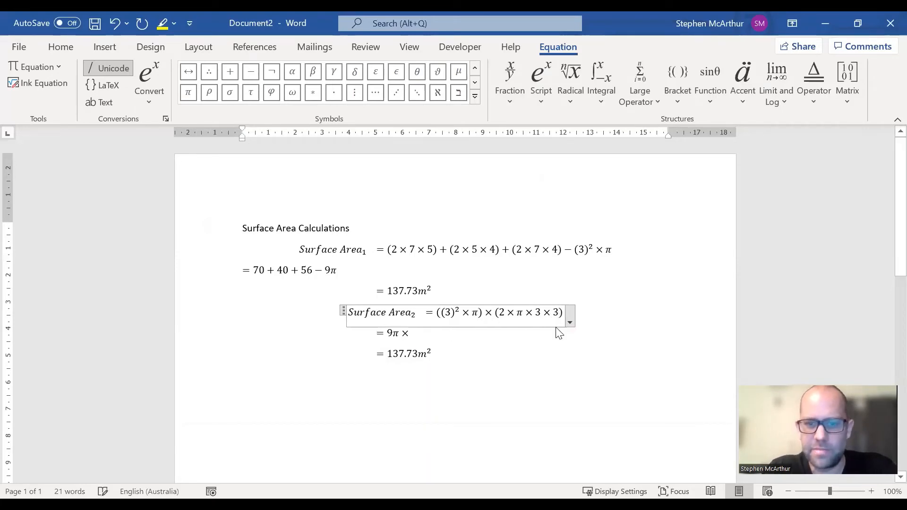
double_click(491, 313)
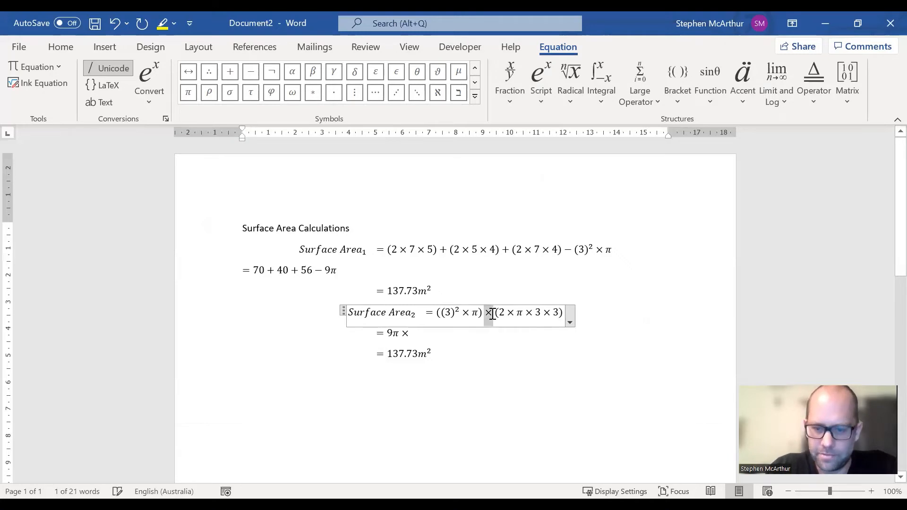
type("+")
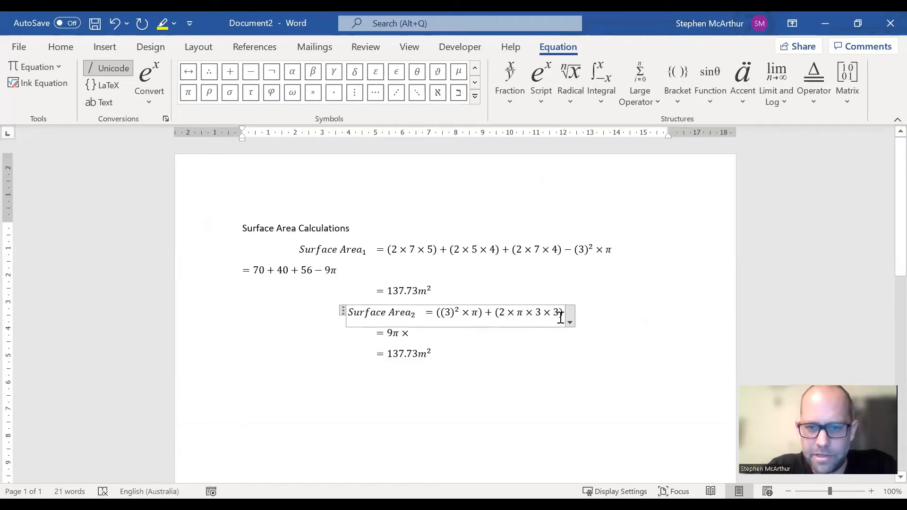
key("alt+Tab")
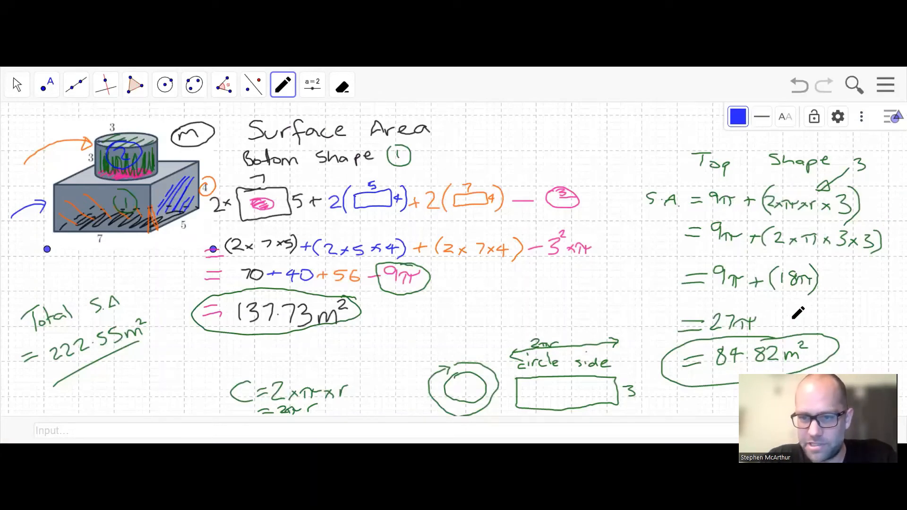
key("alt+Tab")
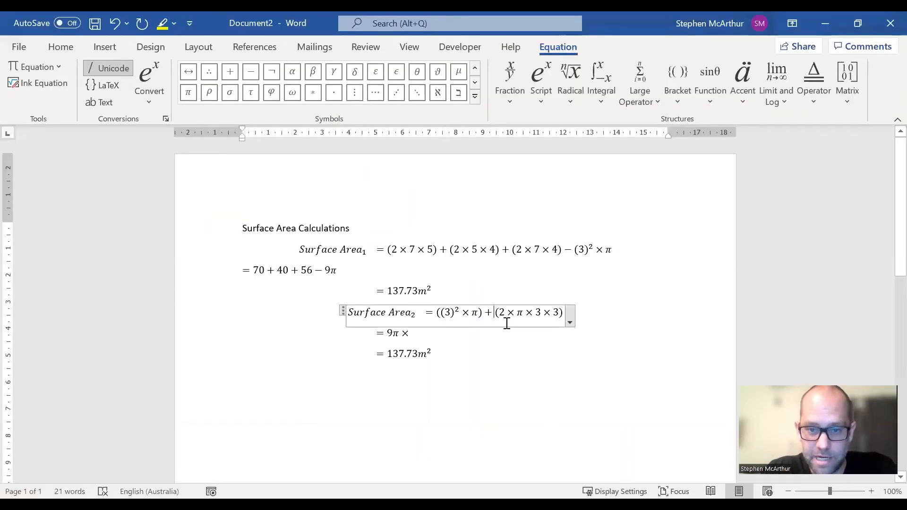
Step: Change the line below the Surface Area₂ equation to = 9π + 18π, reusing a copy of the 9π term
left_click(405, 332)
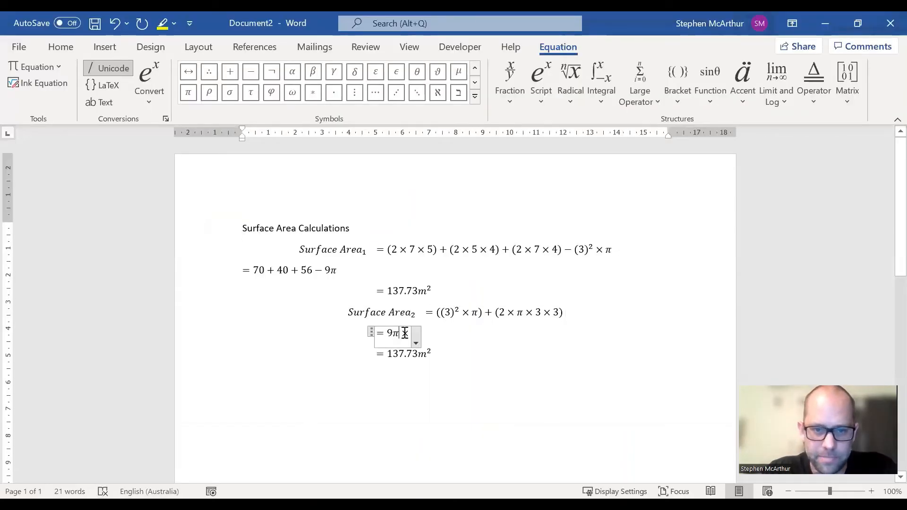
double_click(405, 333)
key("BackSpace")
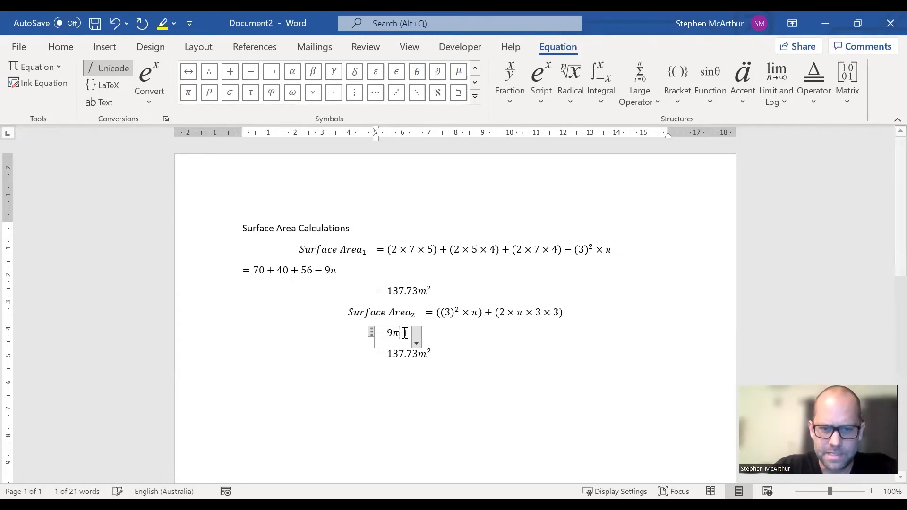
key("shift+Right")
key("shift+Right")
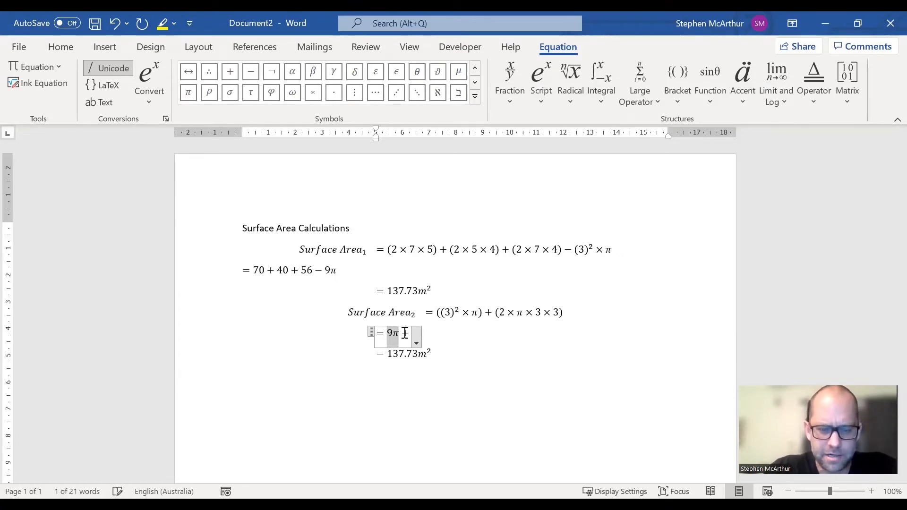
key("ctrl+c")
key("Right")
key("ctrl+v")
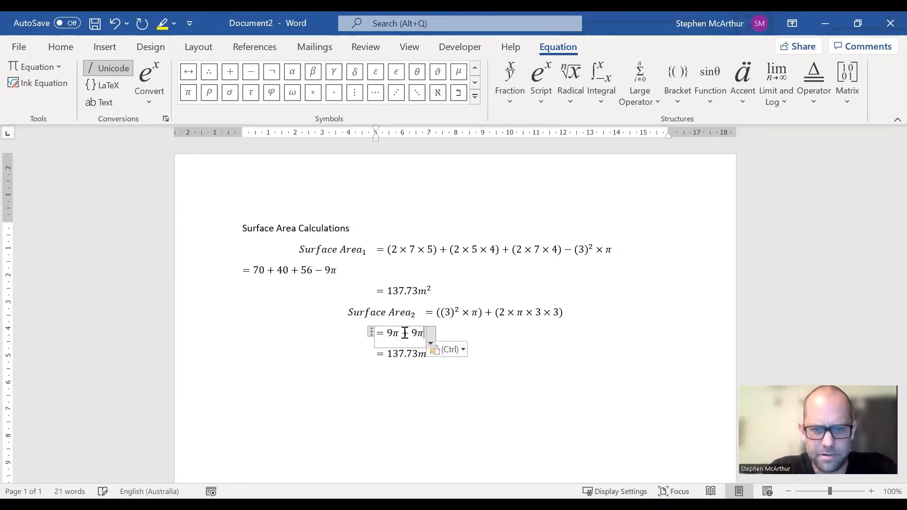
key("shift+Left")
type("18")
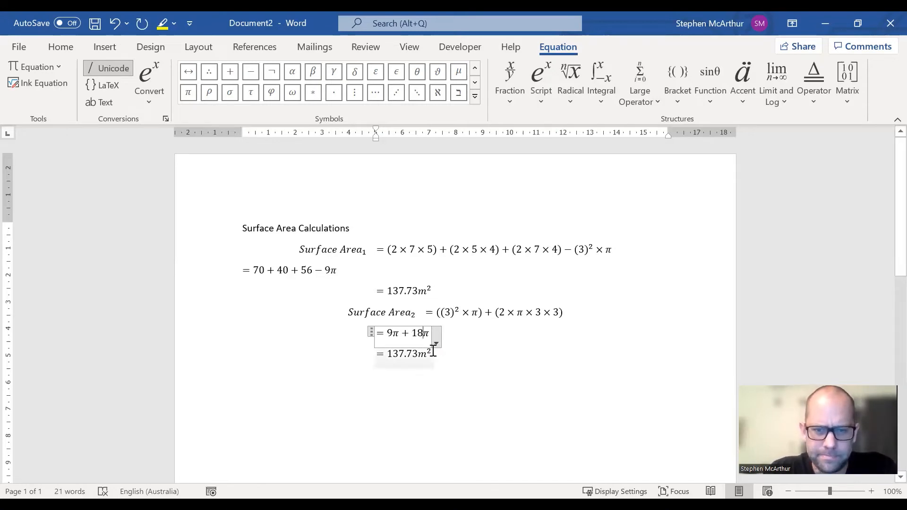
Step: Insert a copy of the = 9π + 18π equation on a new line directly below the original
left_click(385, 356)
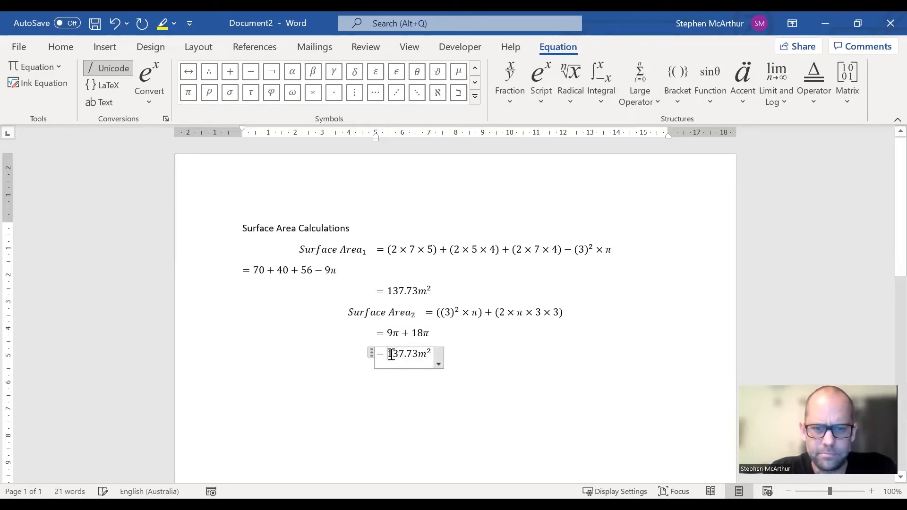
left_click(443, 335)
key("Return")
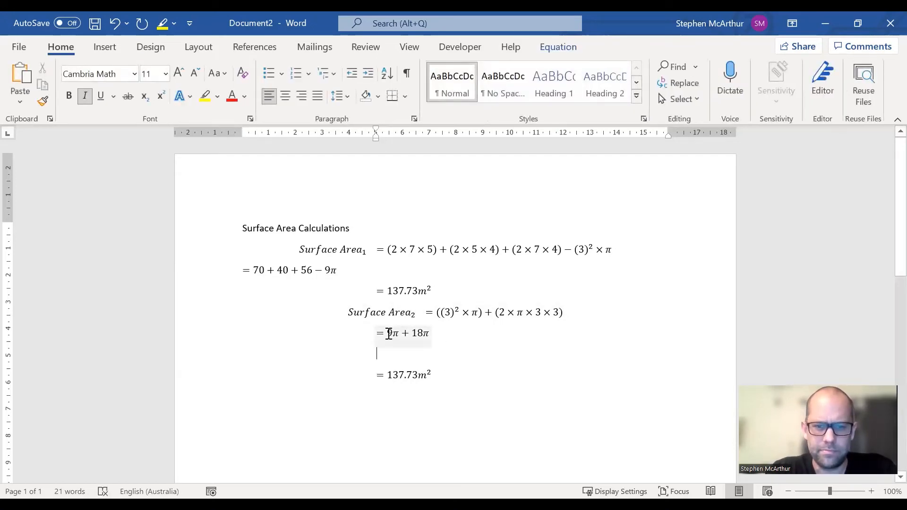
left_click_drag(378, 333, 427, 334)
left_click(411, 353)
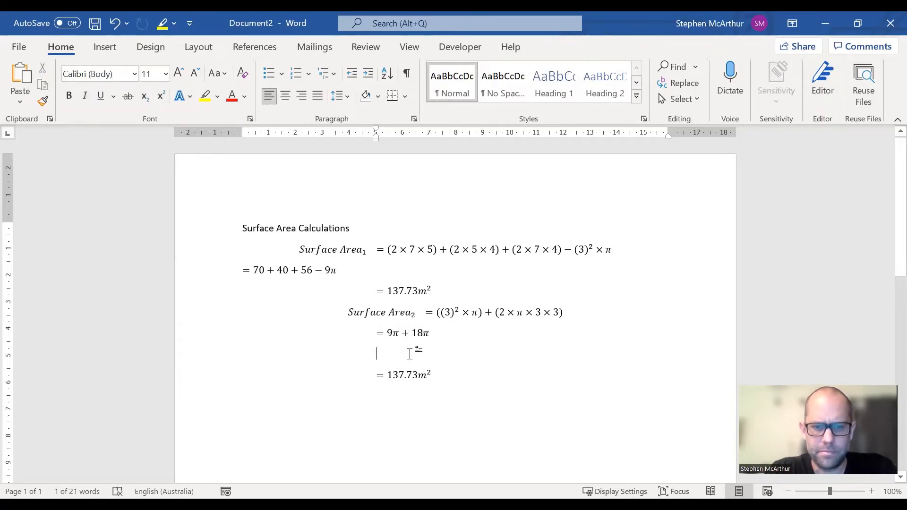
key("ctrl+v")
Step: Change the copied equation line to = 27π and remove the empty line beneath it
left_click(398, 353)
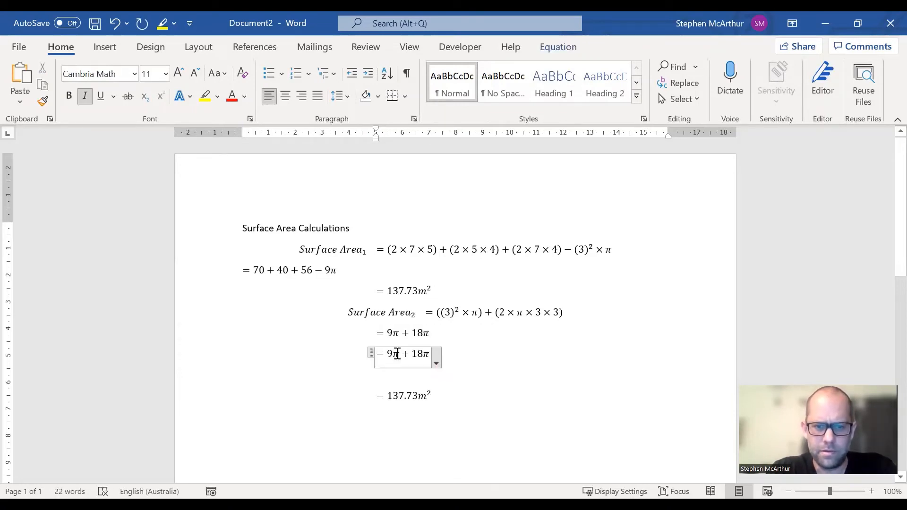
key("BackSpace")
key("BackSpace")
key("Delete")
key("Delete")
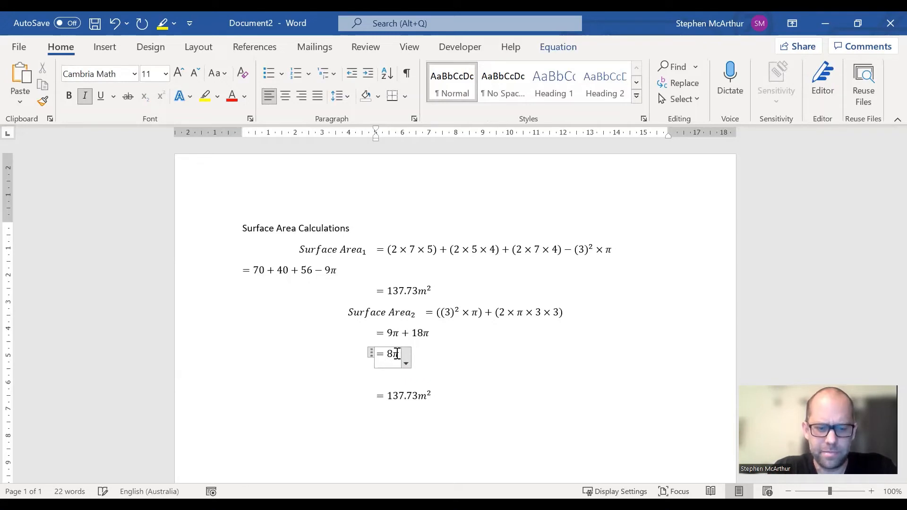
key("Delete")
type("27")
left_click(422, 373)
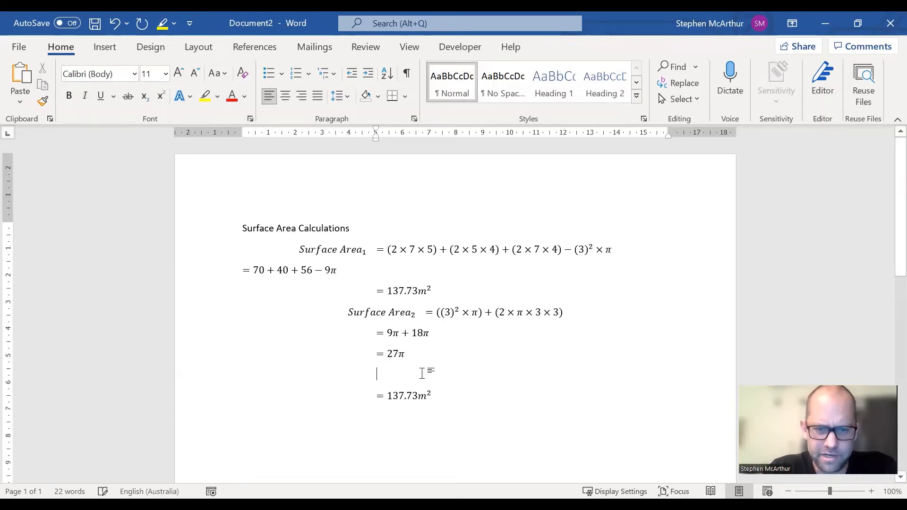
key("Delete")
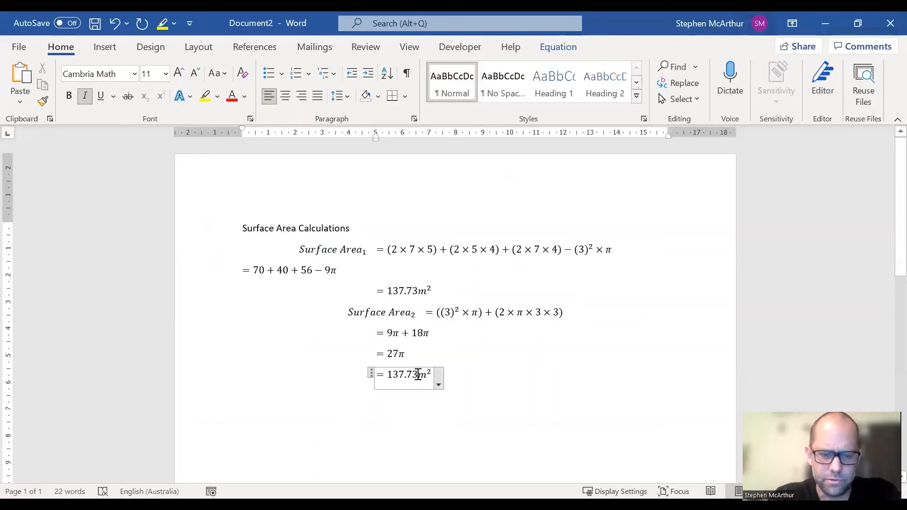
Step: Replace the number in the last line of the Surface Area₂ calculation with 84.82, keeping the m² unit
left_click(418, 375)
key("BackSpace")
key("BackSpace")
key("BackSpace")
key("BackSpace")
key("BackSpace")
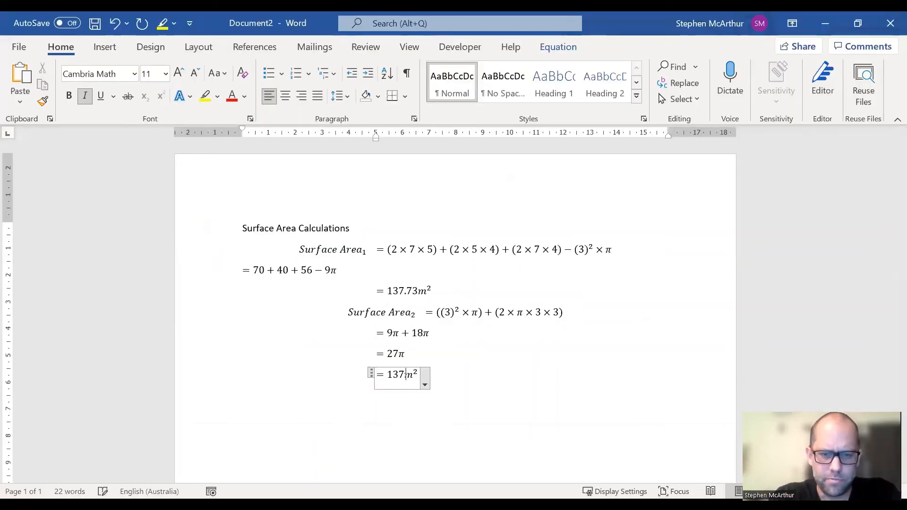
key("BackSpace")
type("84.")
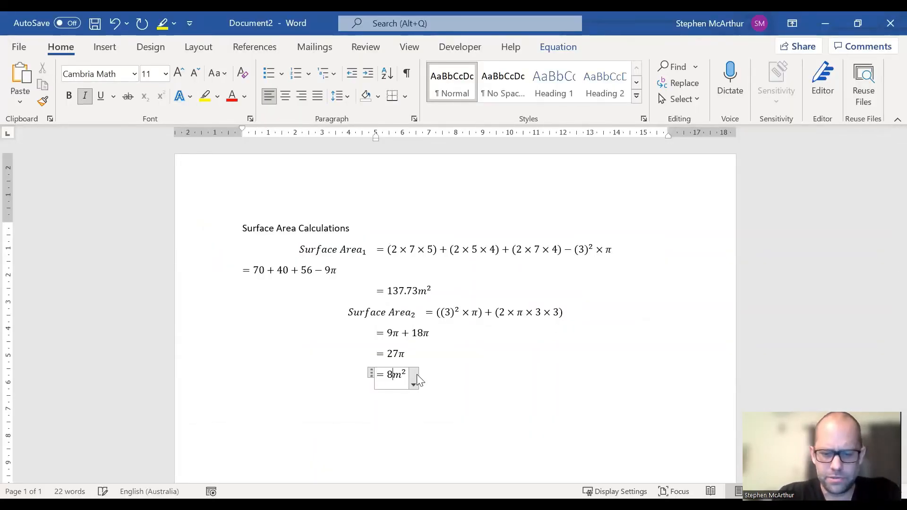
type("82")
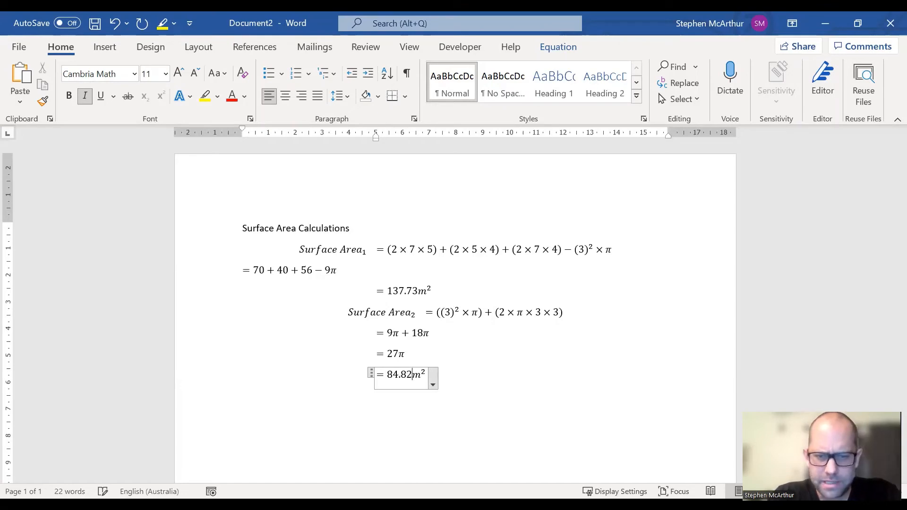
left_click(504, 378)
Step: Left-align the Surface Area₂ equation and indent it to about 2 cm, lining its equals sign up with the lines below
left_click(387, 313)
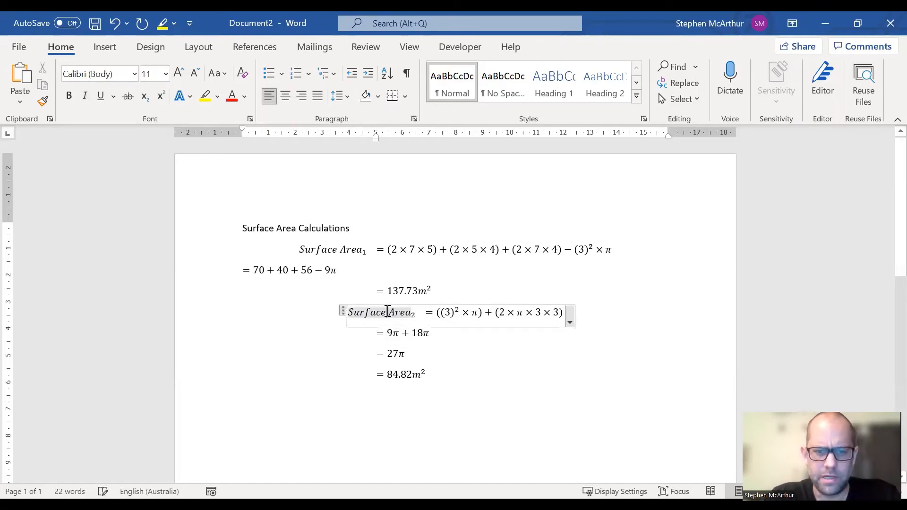
left_click(268, 96)
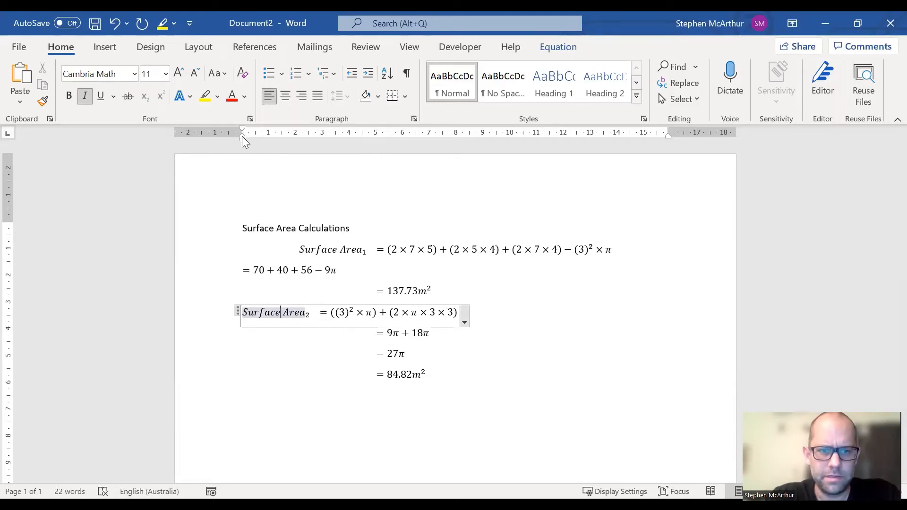
left_click_drag(242, 136, 242, 136)
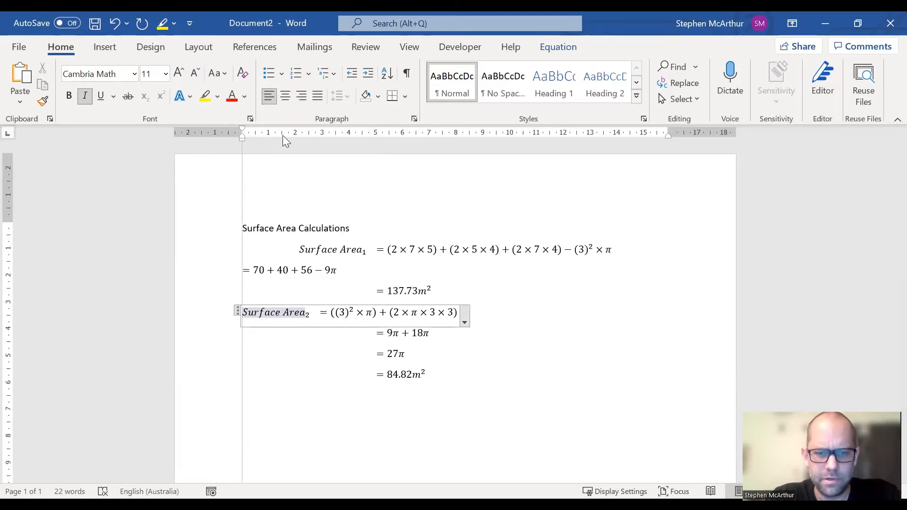
left_click_drag(301, 135, 301, 135)
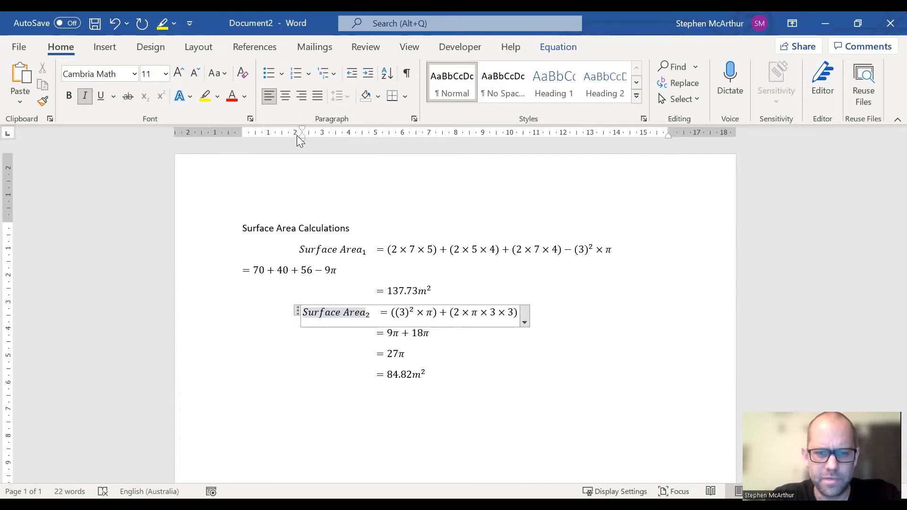
left_click(371, 310)
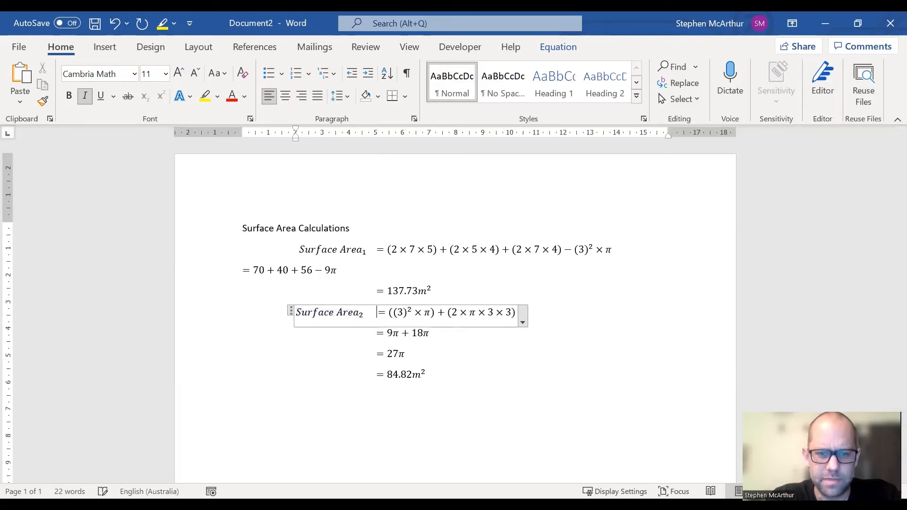
Step: Indent the = 70 + 40 + 56 − 9π line to 5 cm, in line with the other equals signs
left_click(241, 270)
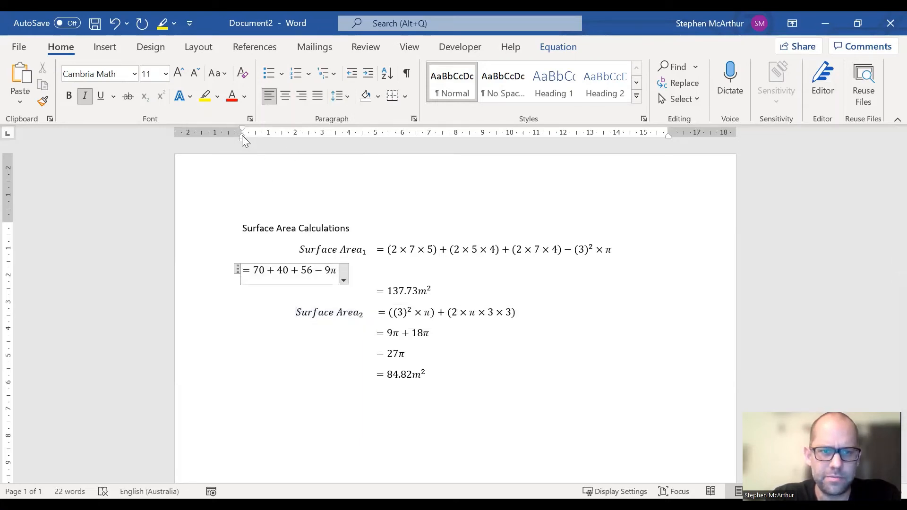
left_click_drag(242, 135, 250, 138)
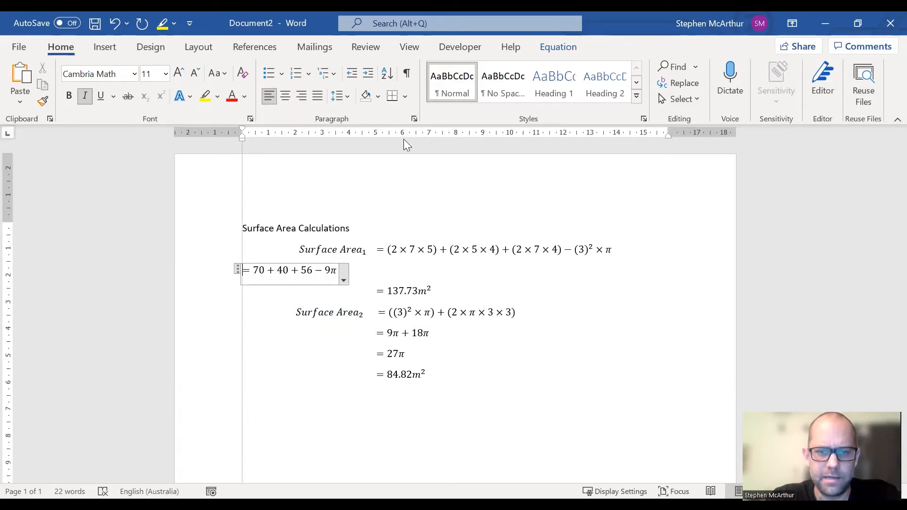
left_click_drag(403, 139, 399, 138)
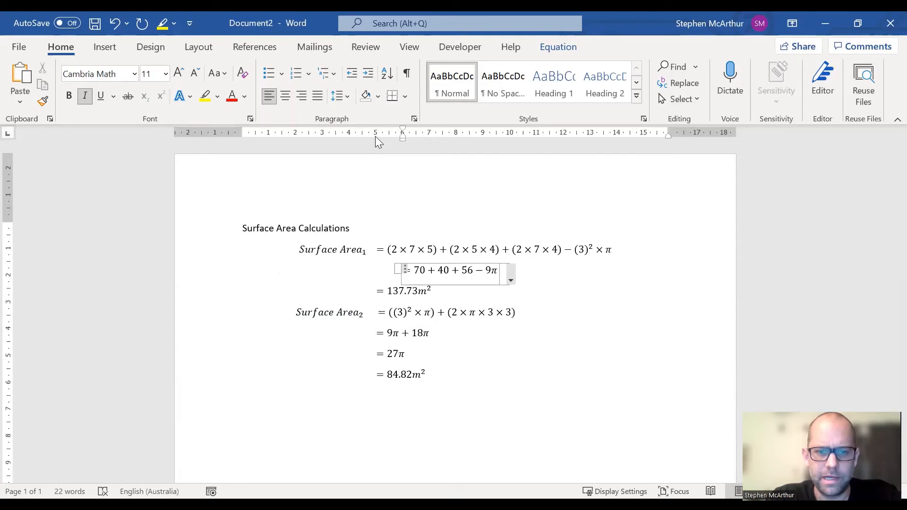
left_click(478, 378)
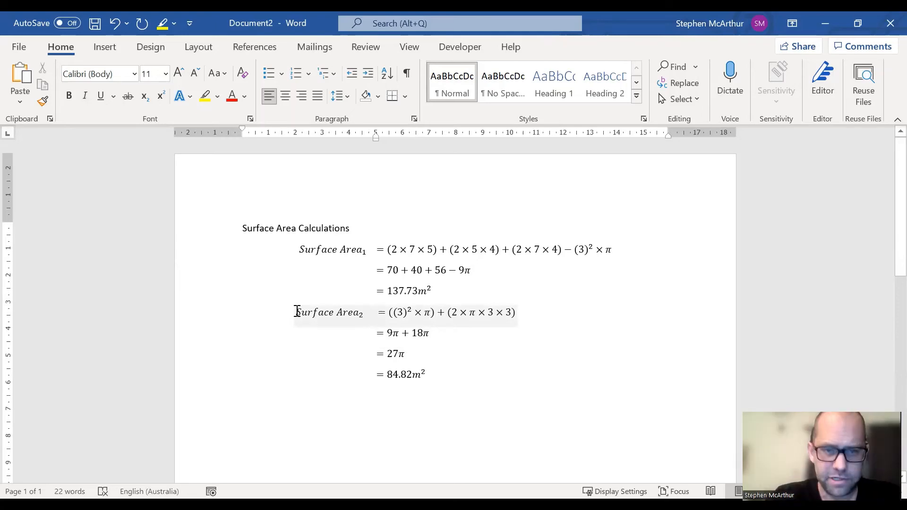
Step: Insert a new equation containing Surface Area on the line below = 84.82m²
key("Return")
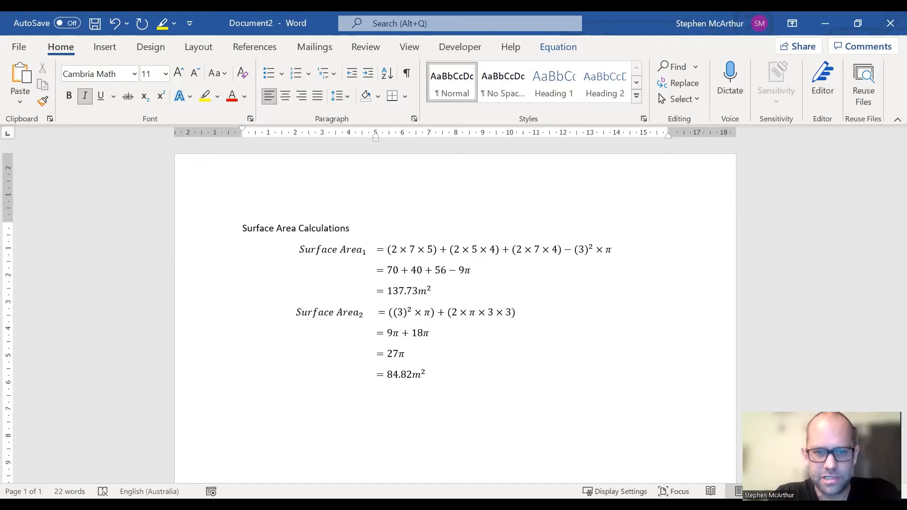
left_click(445, 374)
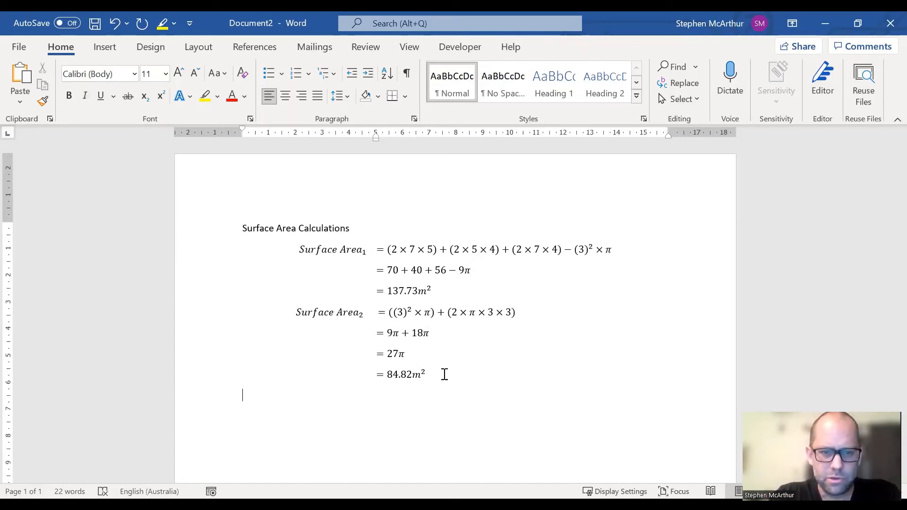
key("alt+equal")
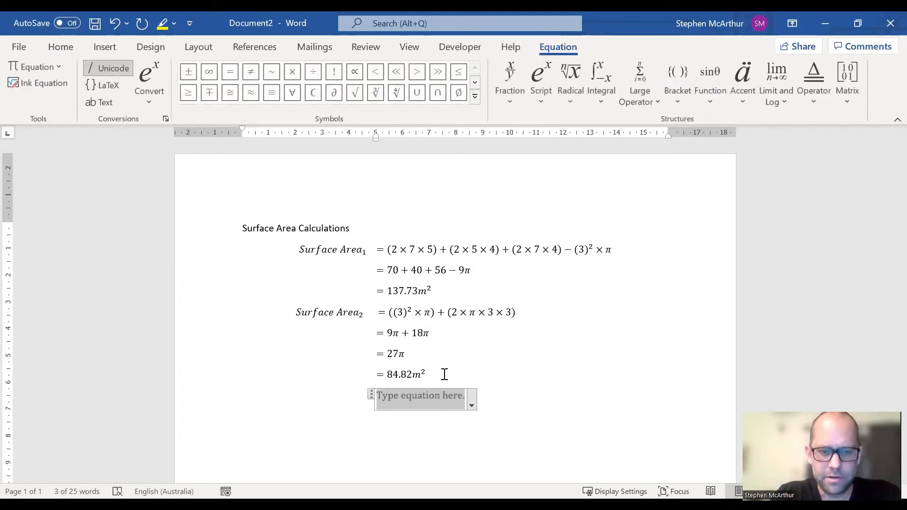
type("Surfac")
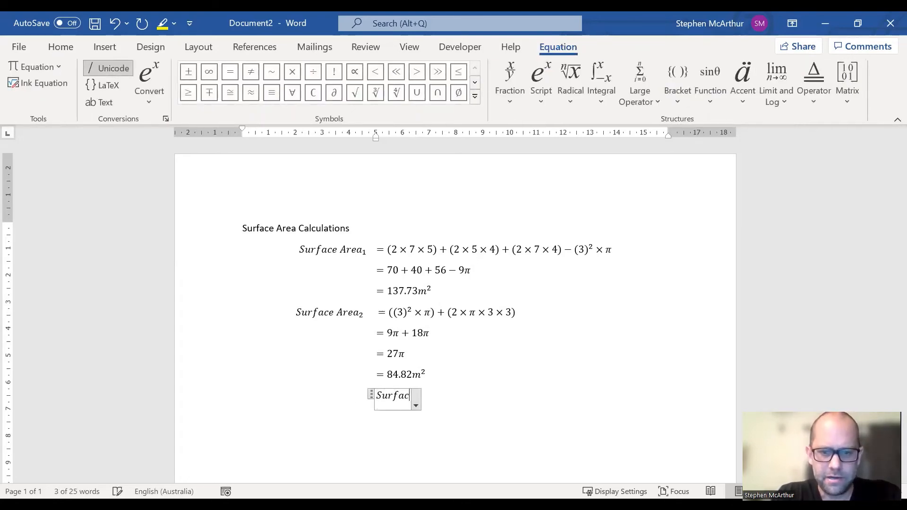
type("e Area")
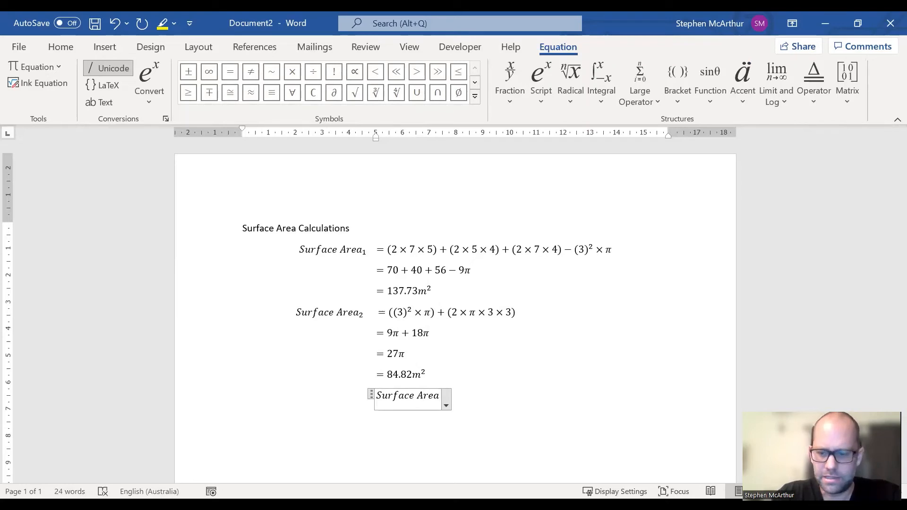
Step: Select the new Surface Area text, apply a subscript structure to it and enter Total as the subscript
key("shift+Home")
key("Down")
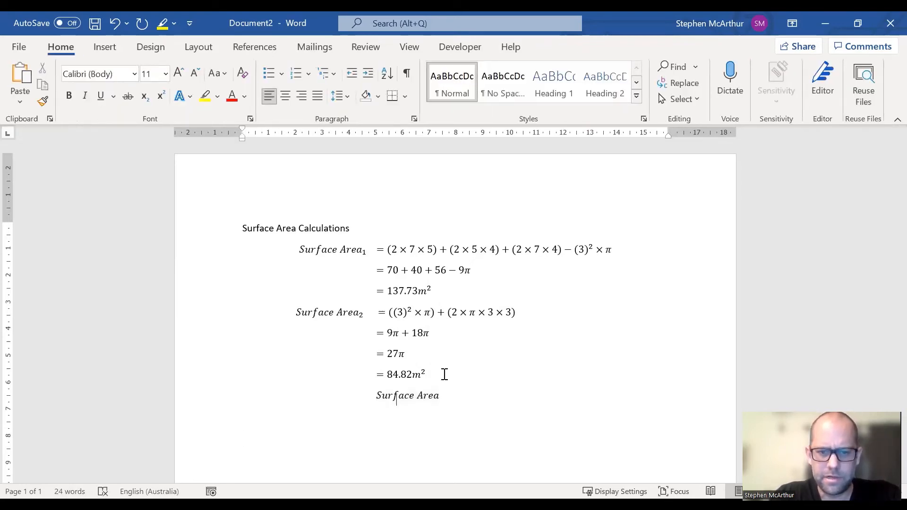
key("Up")
key("shift+Left")
key("shift+Left")
key("shift+Left")
key("shift+Left")
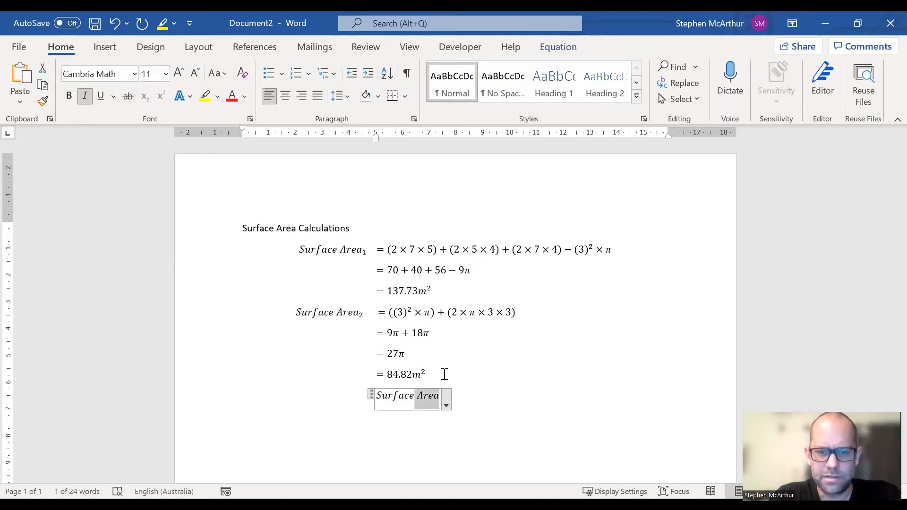
key("shift+Left")
key("shift+Left")
key("shift+Left")
key("shift+Left")
key("shift+Left")
key("shift+Left")
key("shift+Left")
key("shift+Left")
key("shift+Left")
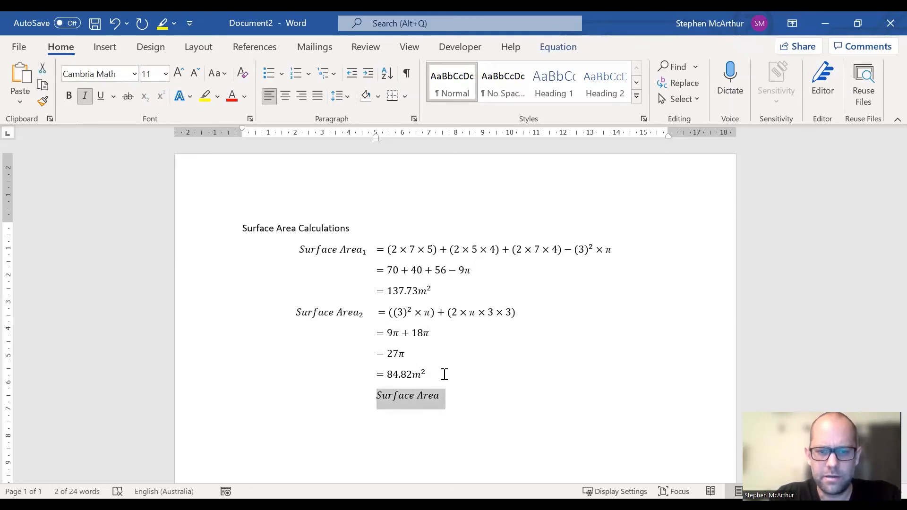
key("Left")
key("shift+End")
key("shift+Left")
key("shift+Left")
key("shift+Left")
key("shift+End")
key("shift+Left")
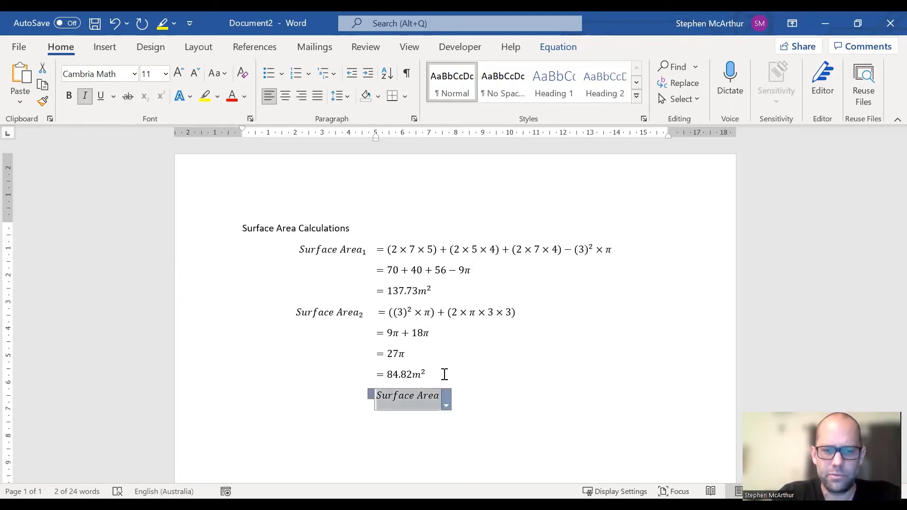
left_click(573, 50)
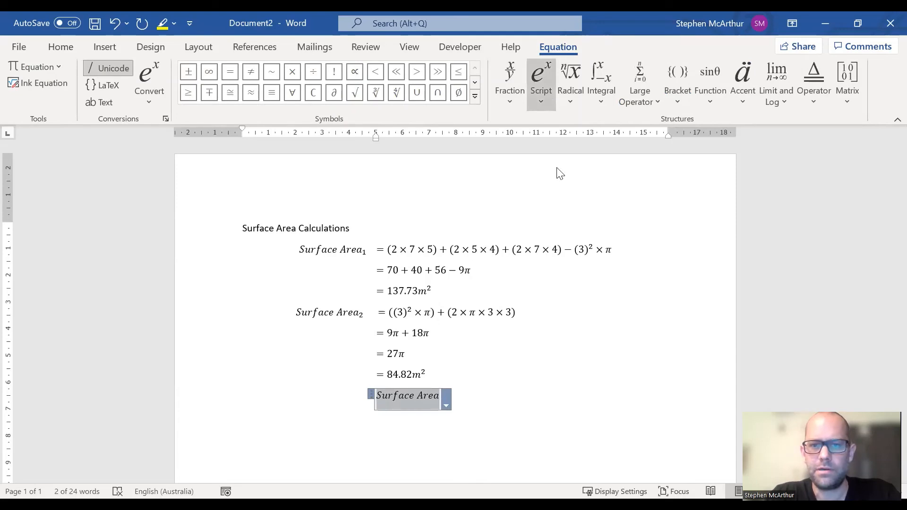
left_click(612, 172)
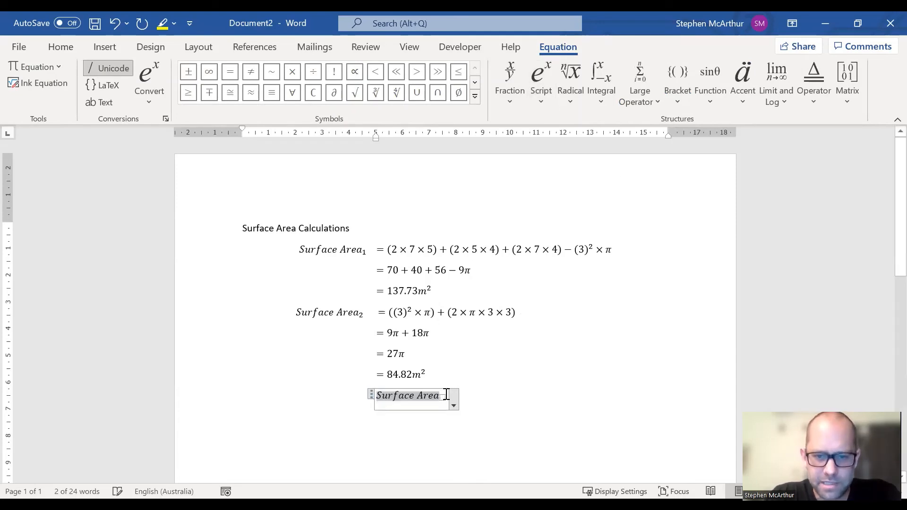
type("Total")
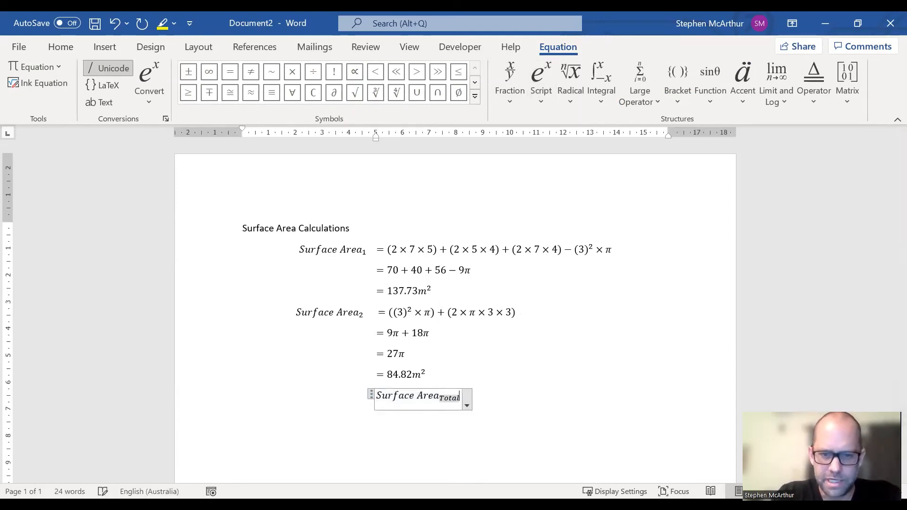
Step: Complete the total surface area equation with = 137.73 + 84.82 after the Total subscript
key("Right")
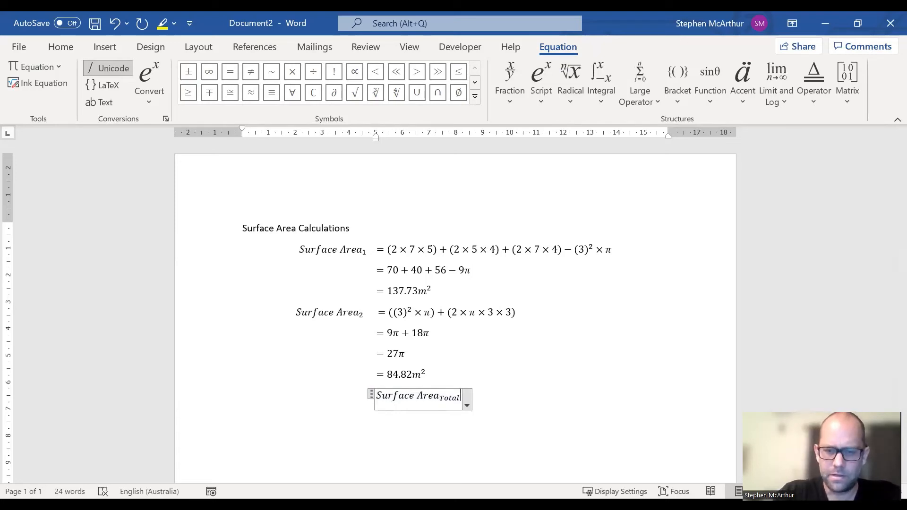
type("= ")
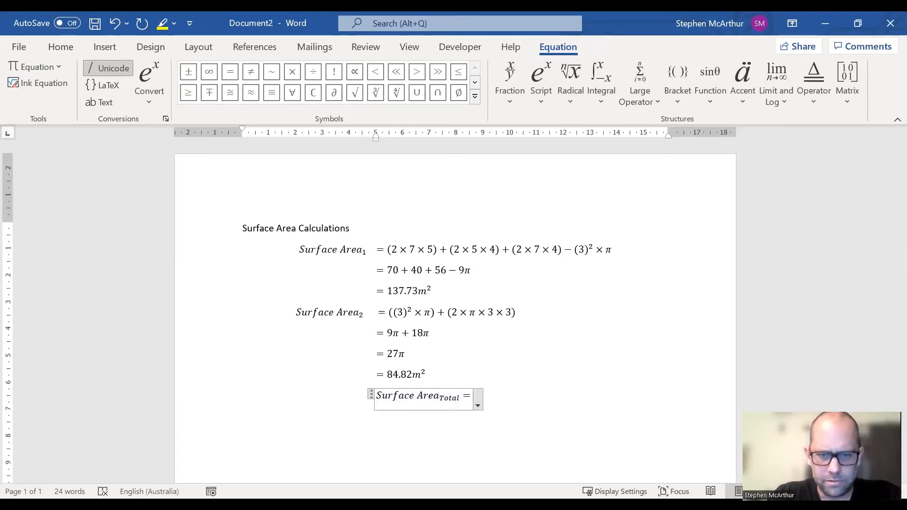
type("137.")
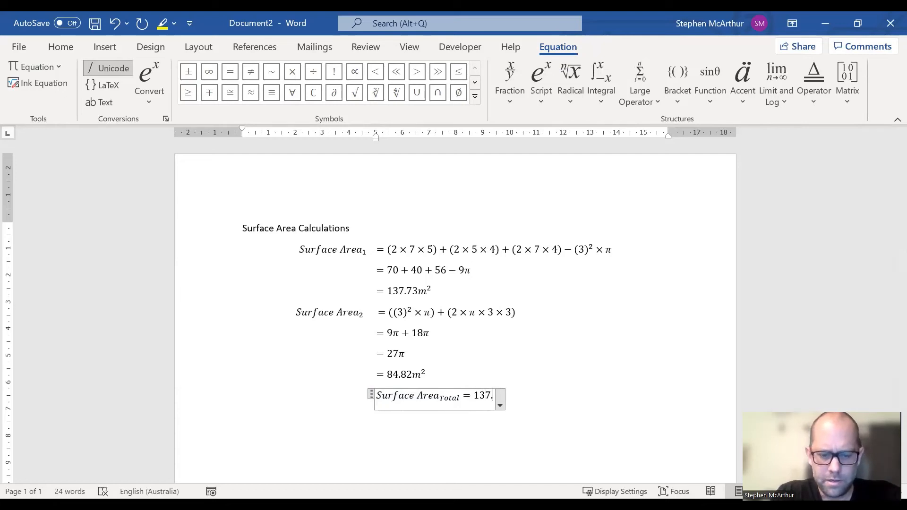
type("73 + ")
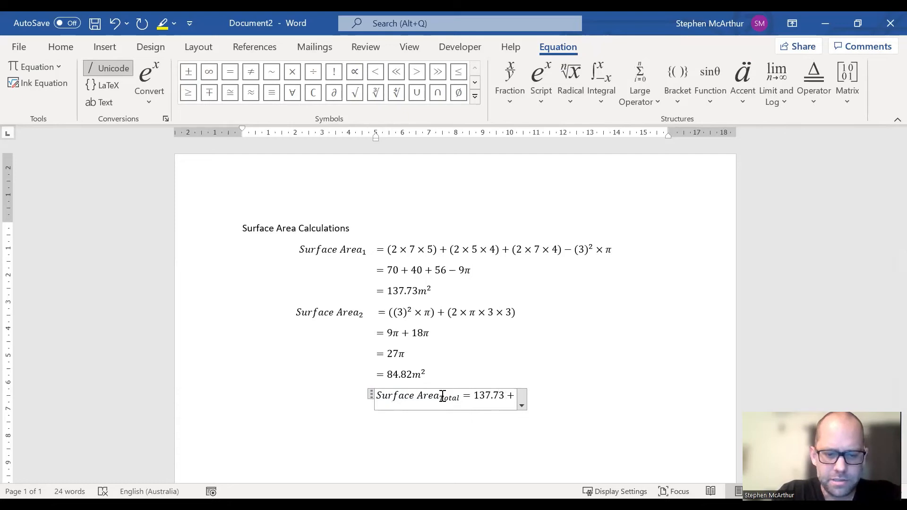
type("84")
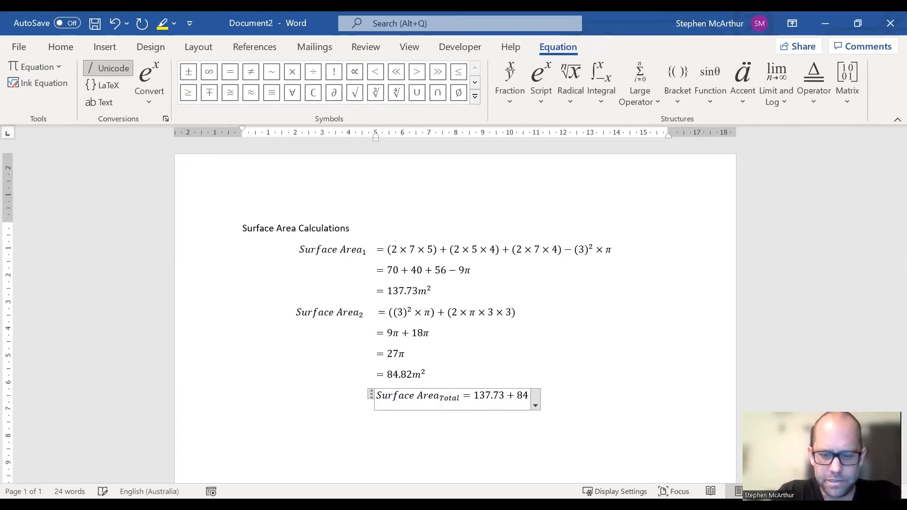
type(".82")
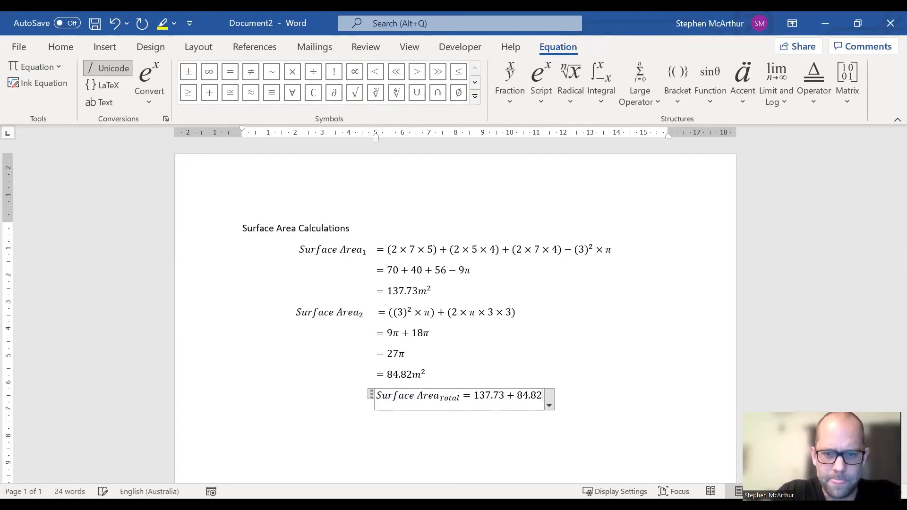
Step: Add a new equation line reading = 222.55m² below the total surface area sum, with the 2 as a superscript
key("Return")
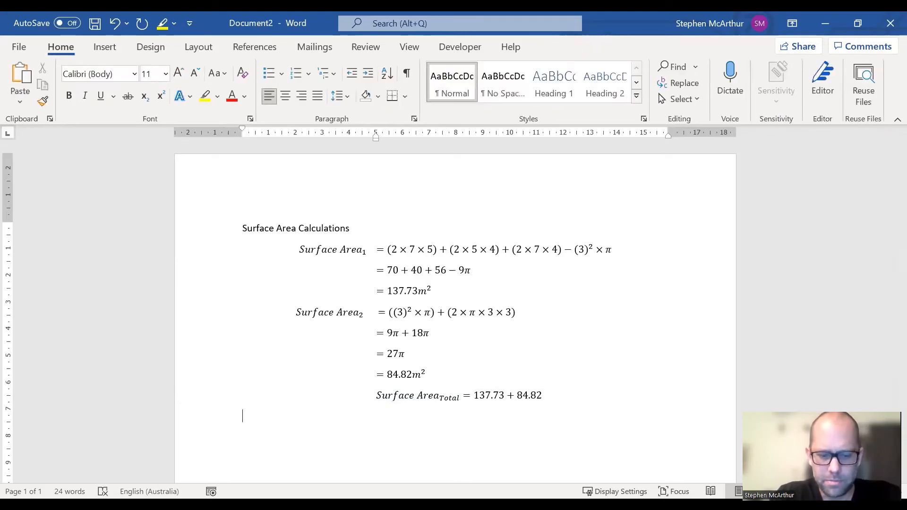
key("alt+equal")
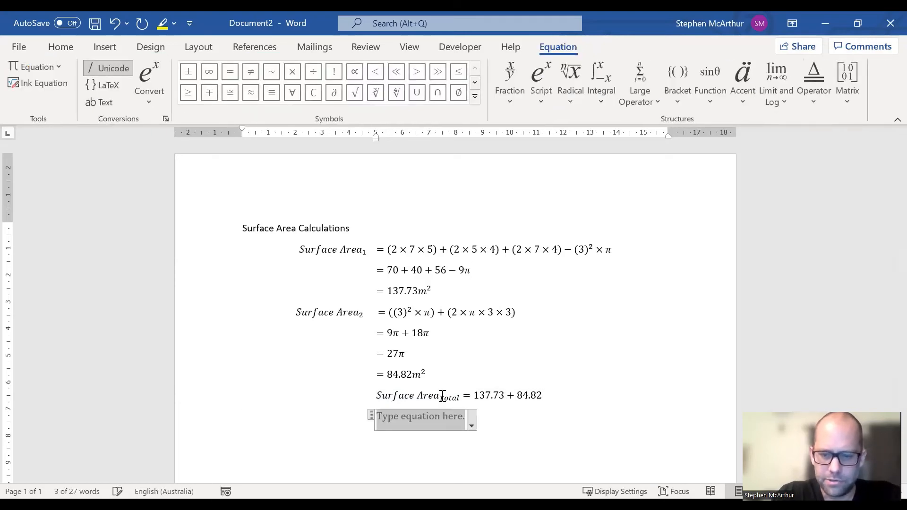
type("= ")
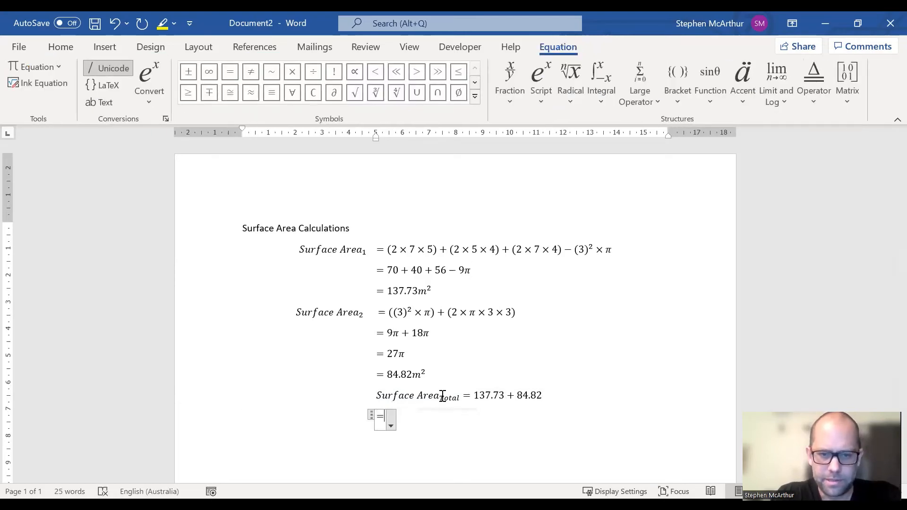
type("222.")
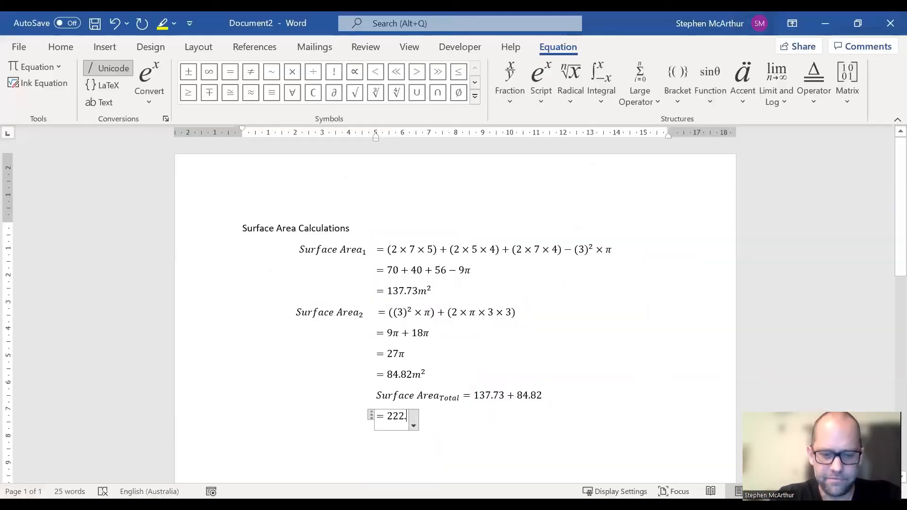
type("55")
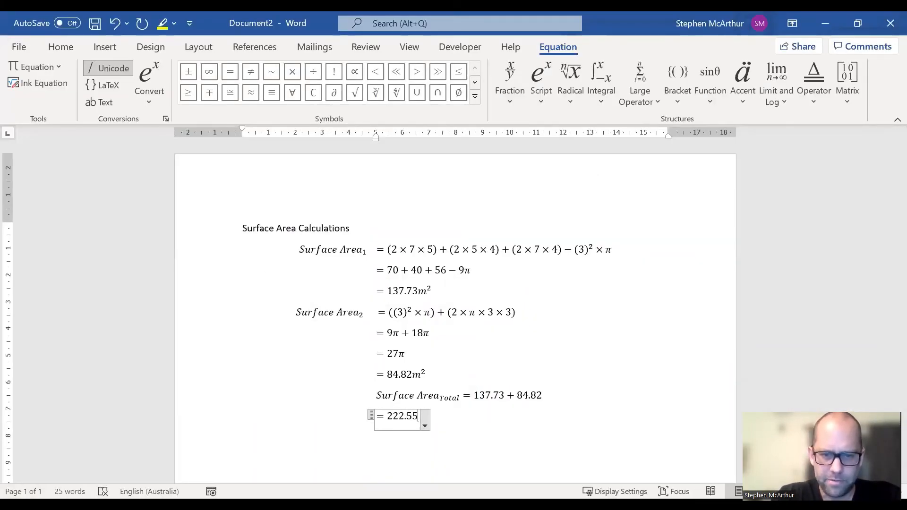
type("m")
key("shift+Left")
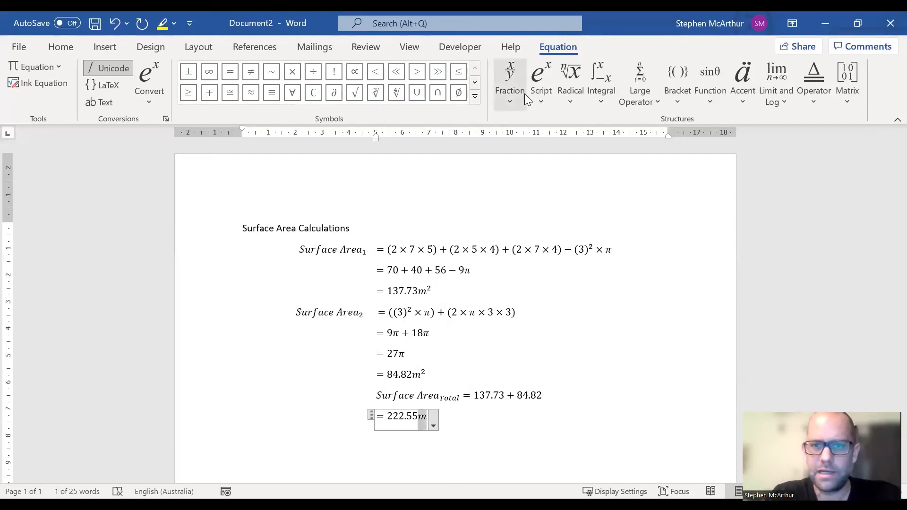
right_click(547, 95)
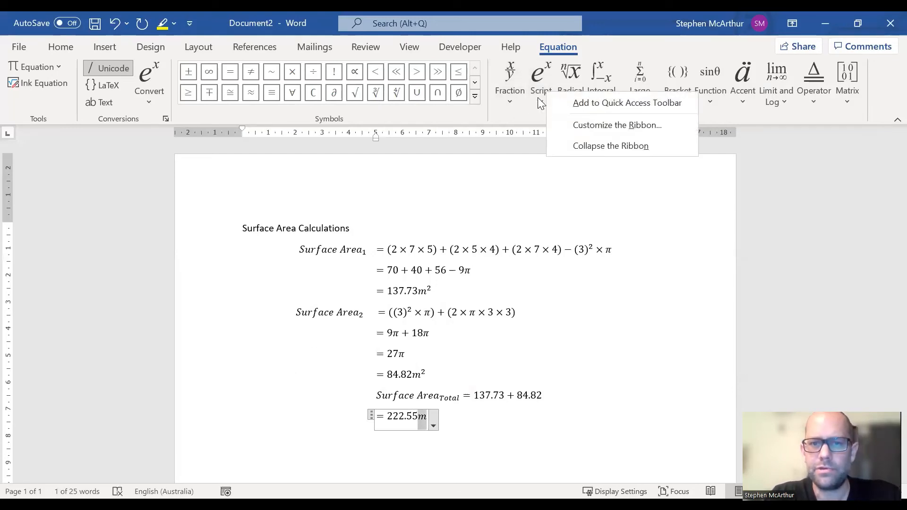
left_click(557, 165)
key("ctrl+shift+equal")
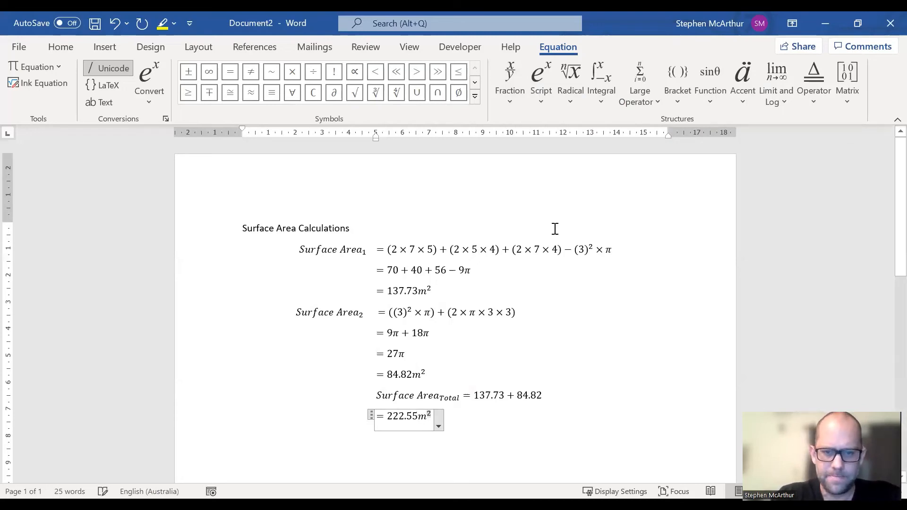
type("2")
left_click(494, 414)
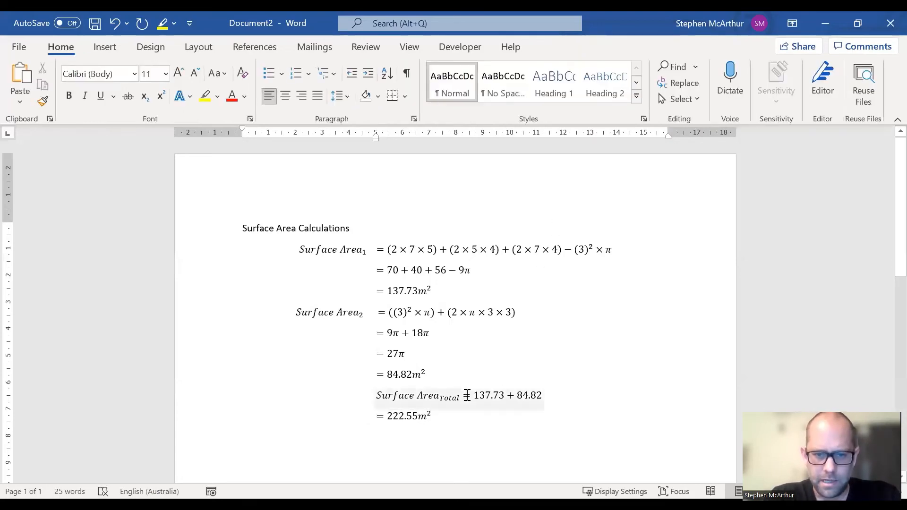
Step: Indent the total surface area equation to about 1.75 cm, lining its equals sign up with the other lines
left_click(466, 395)
left_click(564, 395)
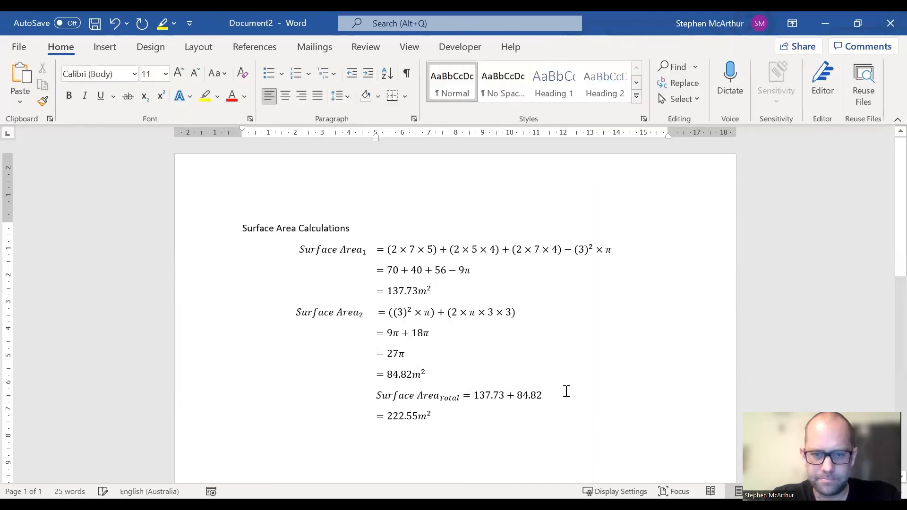
left_click_drag(376, 135, 366, 135)
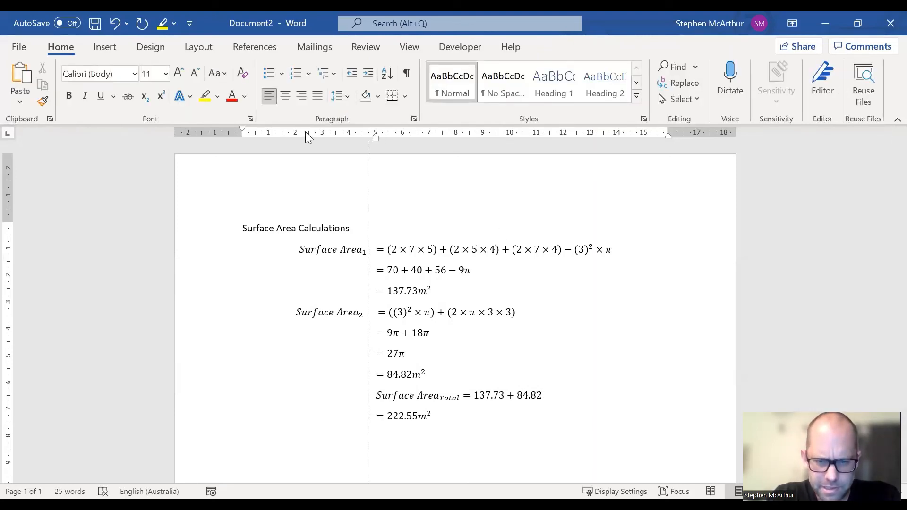
left_click_drag(305, 132, 305, 131)
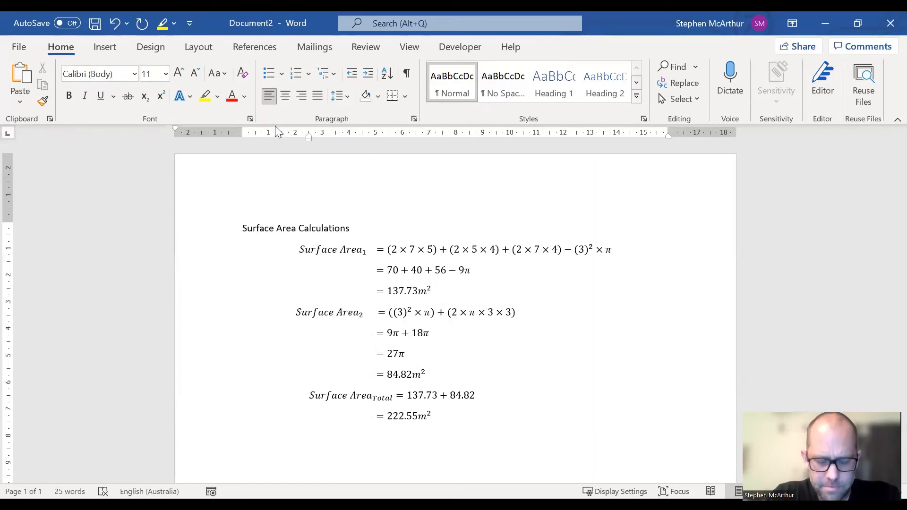
left_click_drag(308, 137, 304, 137)
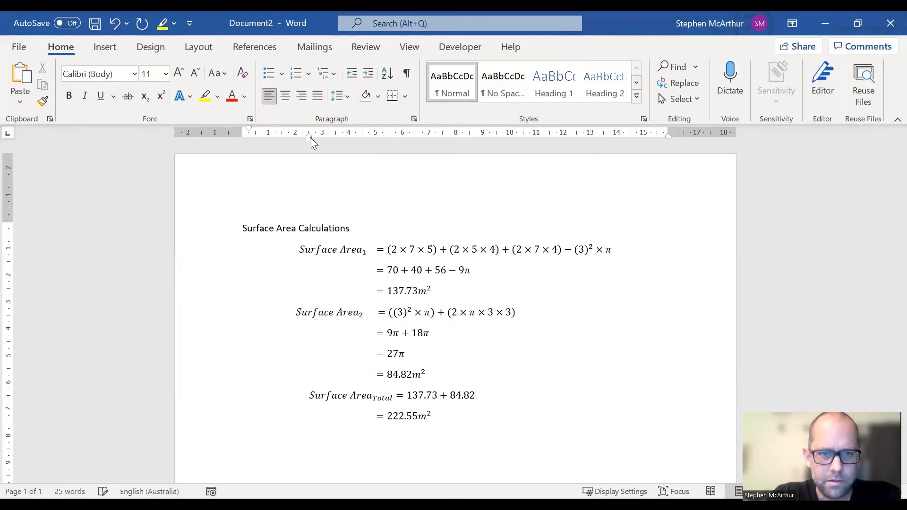
left_click_drag(310, 137, 310, 139)
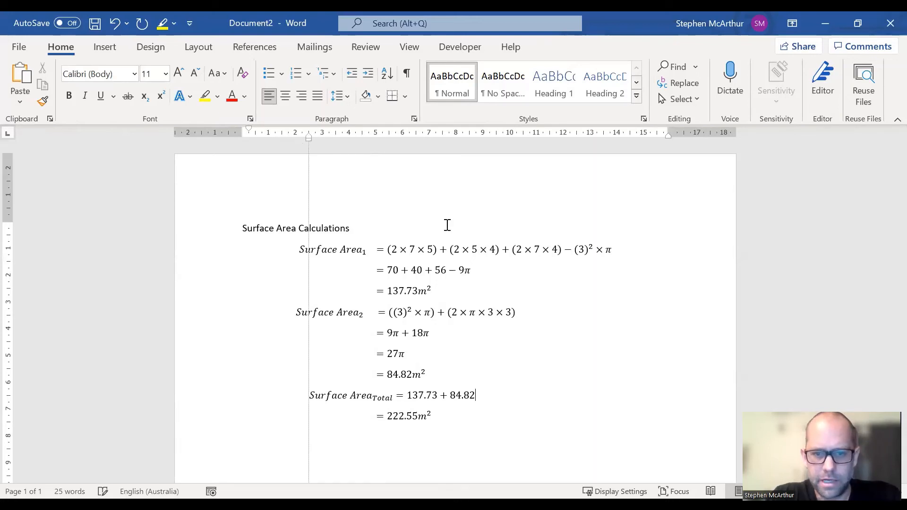
scroll(672, 392, "down", 2)
scroll(672, 393, "up", 1)
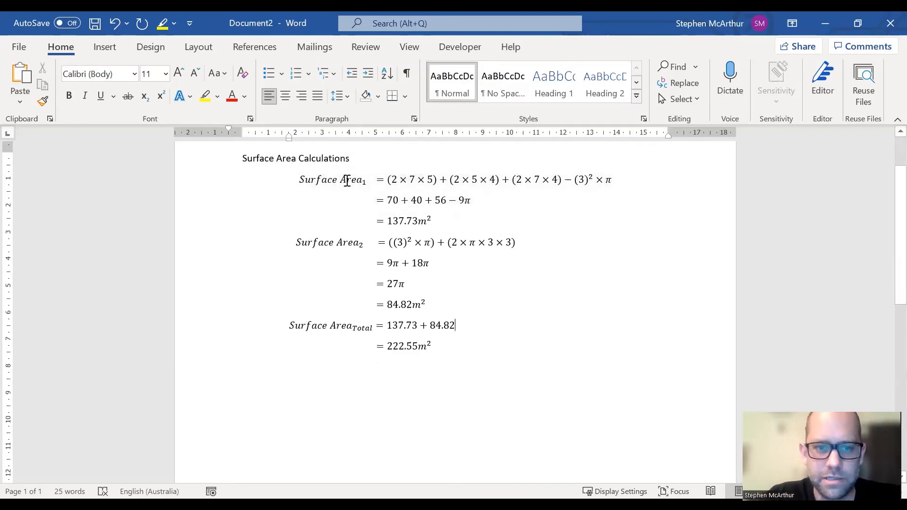
left_click(365, 181)
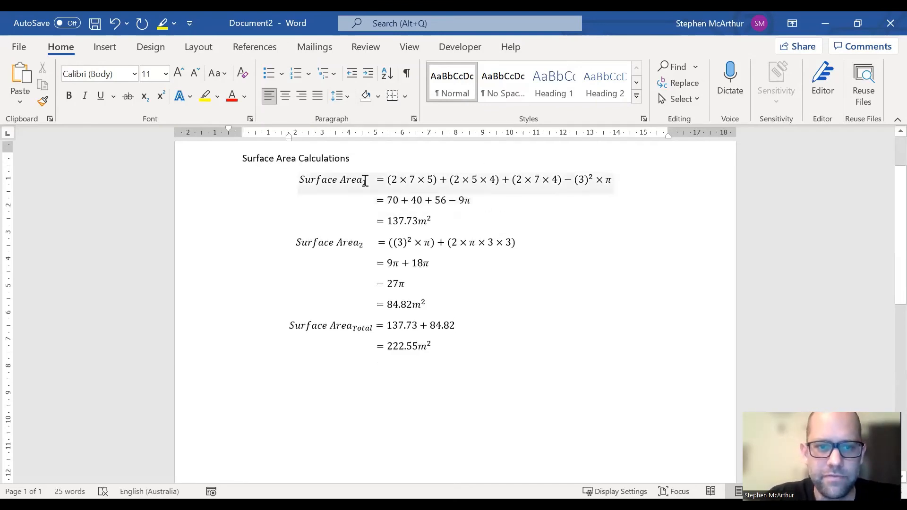
left_click(370, 243)
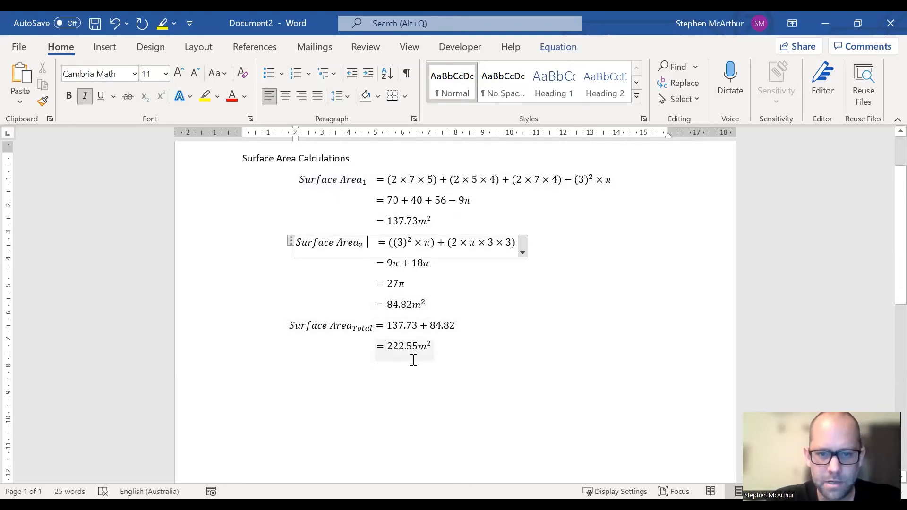
double_click(372, 326)
left_click_drag(360, 327, 352, 327)
left_click(352, 326)
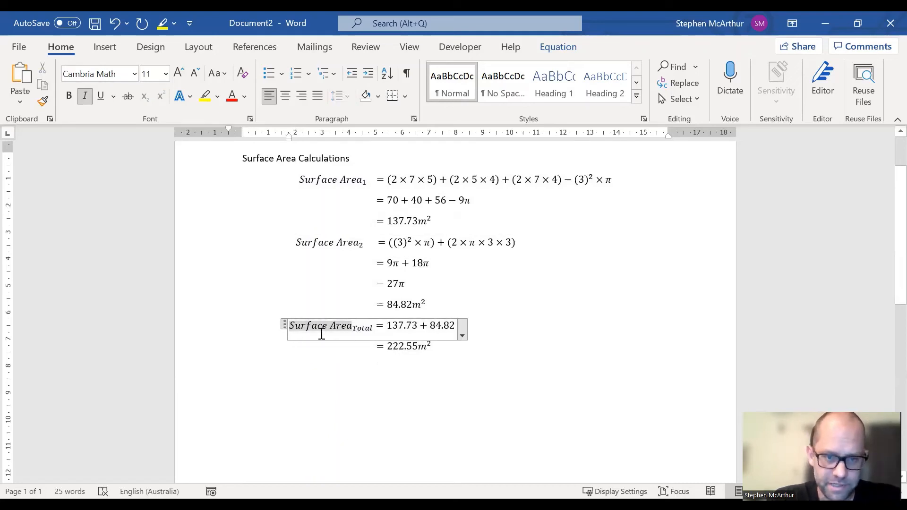
left_click(503, 363)
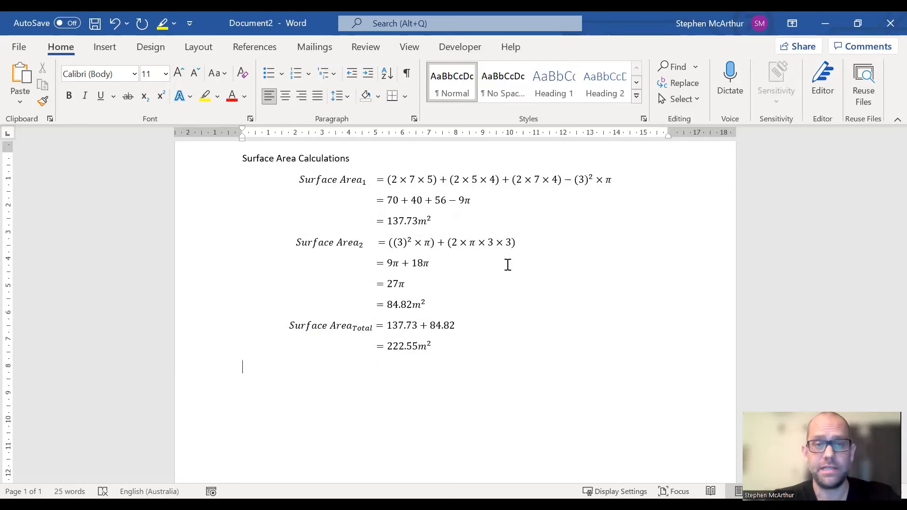
Step: Insert an empty equation on a new line below = 222.55m²
left_click(430, 349)
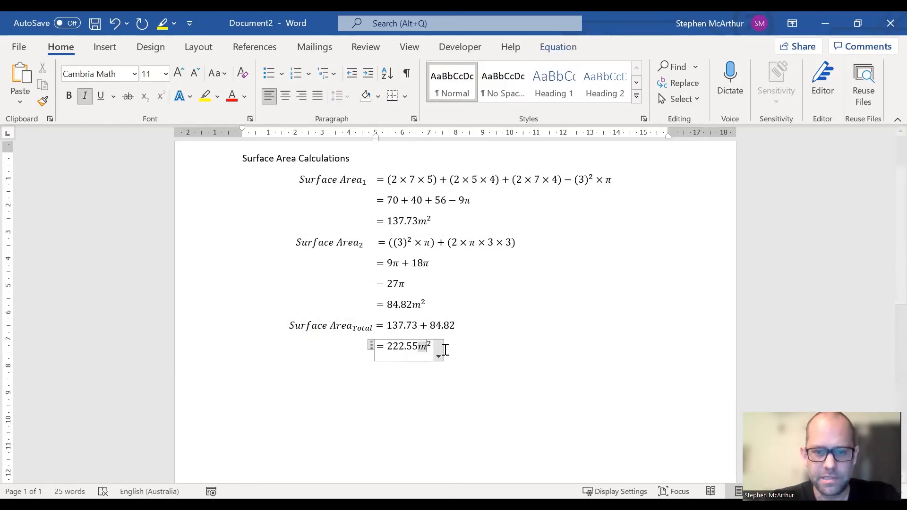
left_click(447, 350)
key("Return")
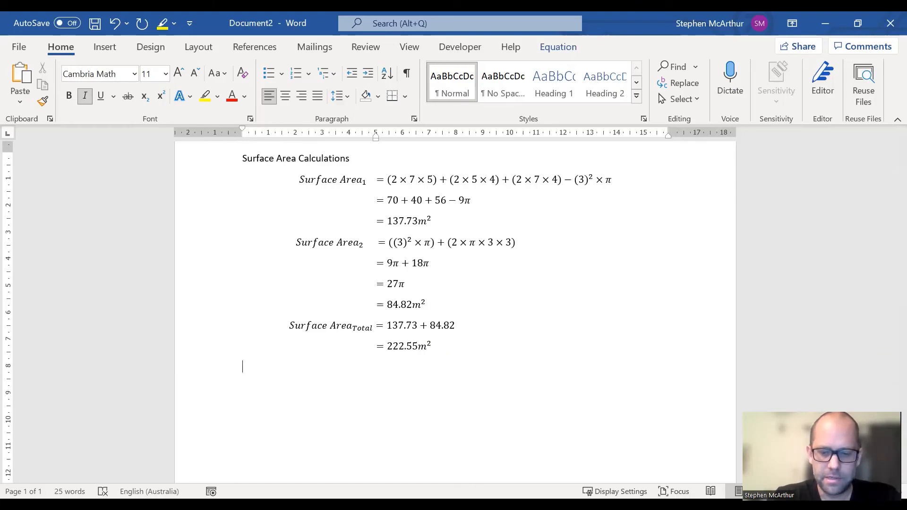
left_click(459, 352)
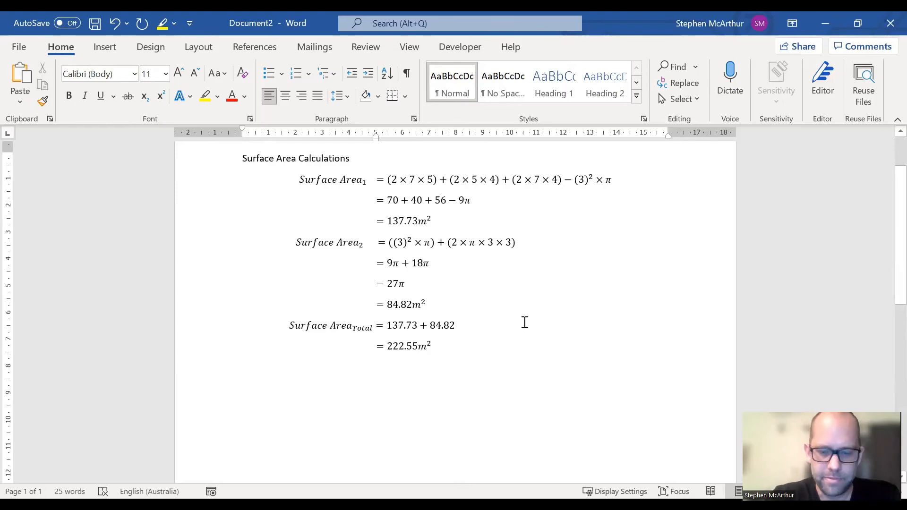
key("alt+equal")
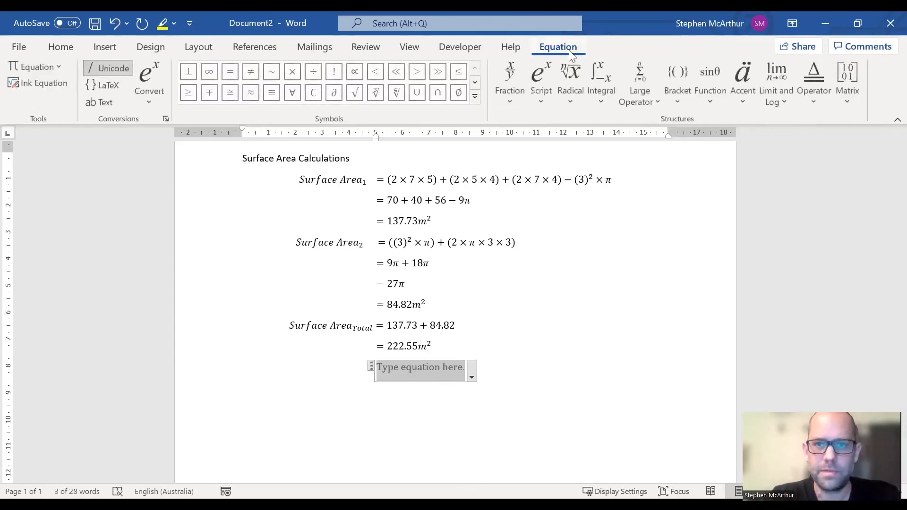
Step: Fill the empty equation with the built-in Pythagorean Theorem, a² + b² = c²
left_click(572, 94)
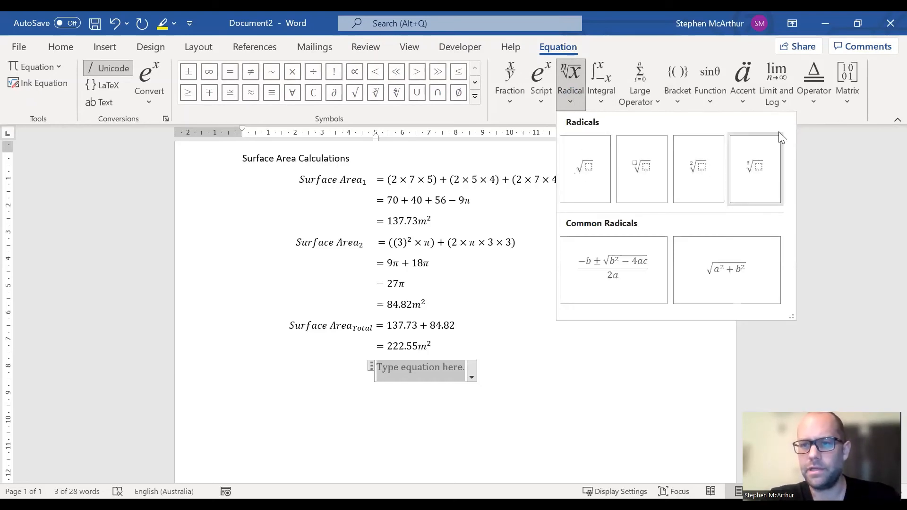
left_click(511, 88)
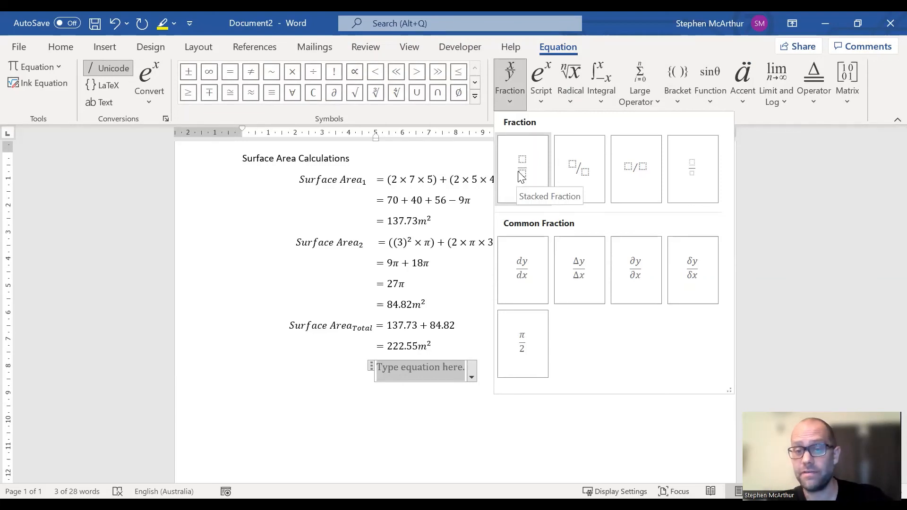
left_click(35, 64)
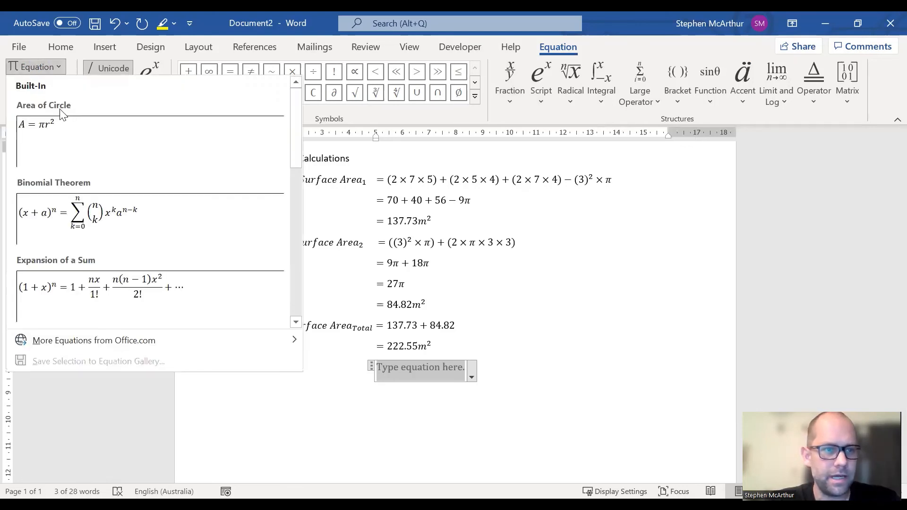
scroll(74, 148, "down", 6)
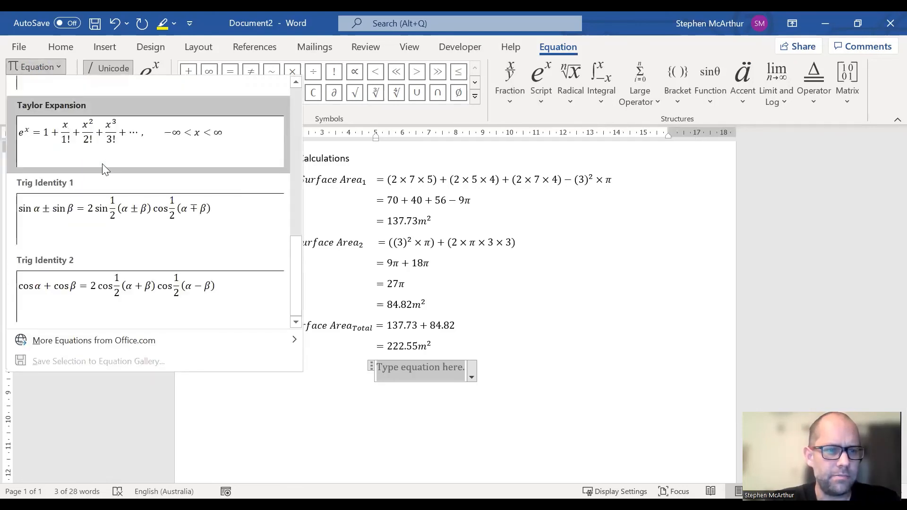
left_click_drag(293, 279, 294, 172)
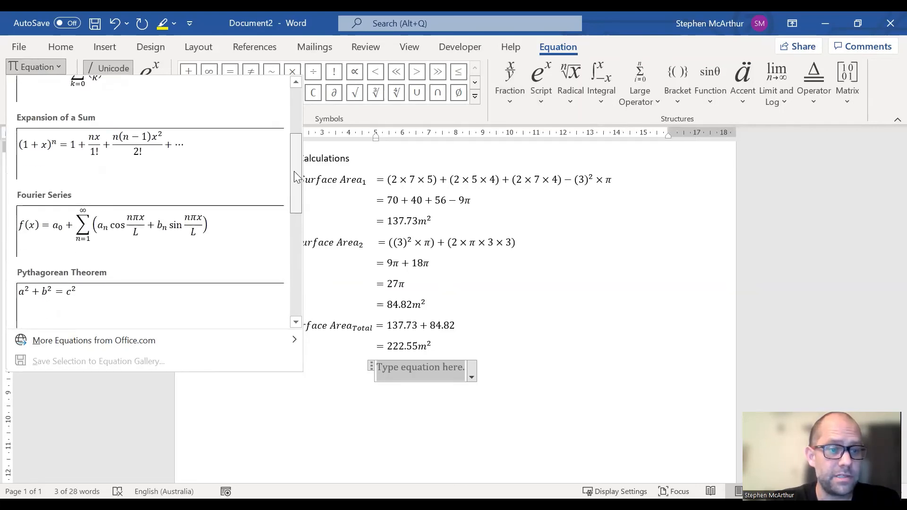
left_click(66, 307)
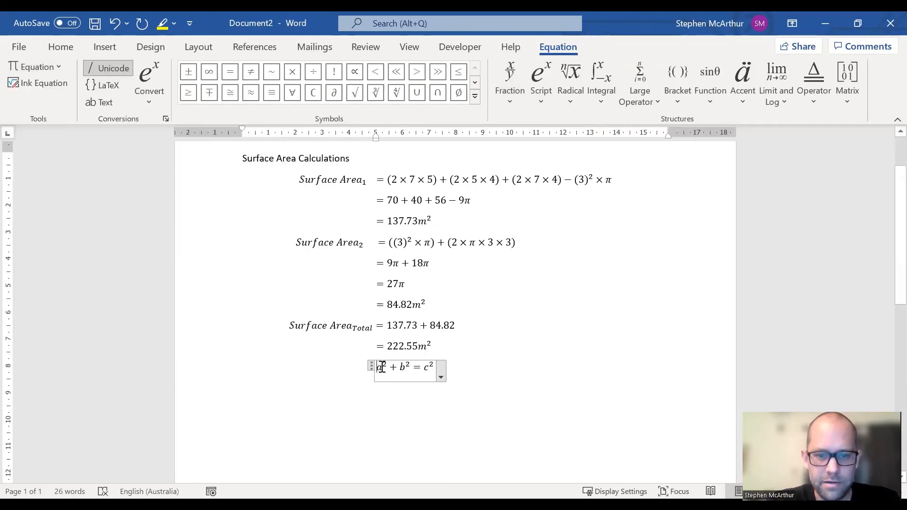
Step: Replace the a in the Pythagorean Theorem equation with 6, making it read 6² + b² = c²
left_click(382, 367)
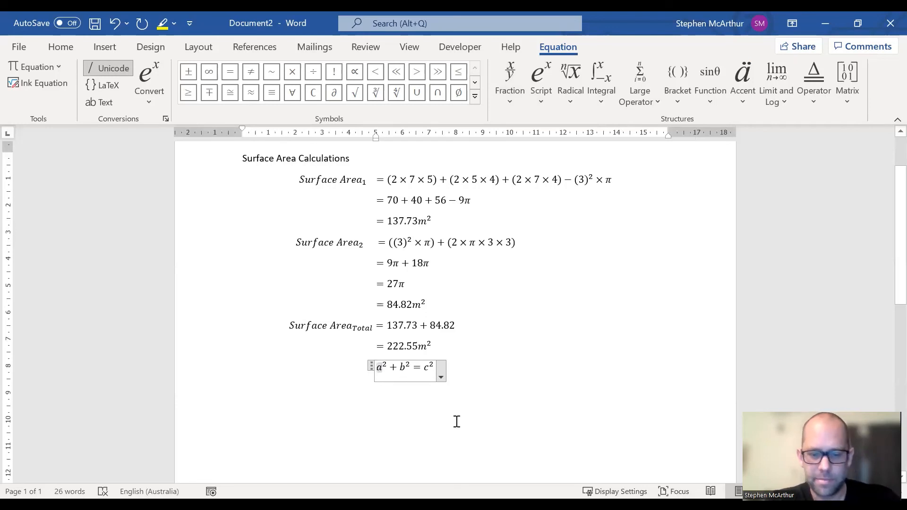
type("6")
key("Down")
key("Down")
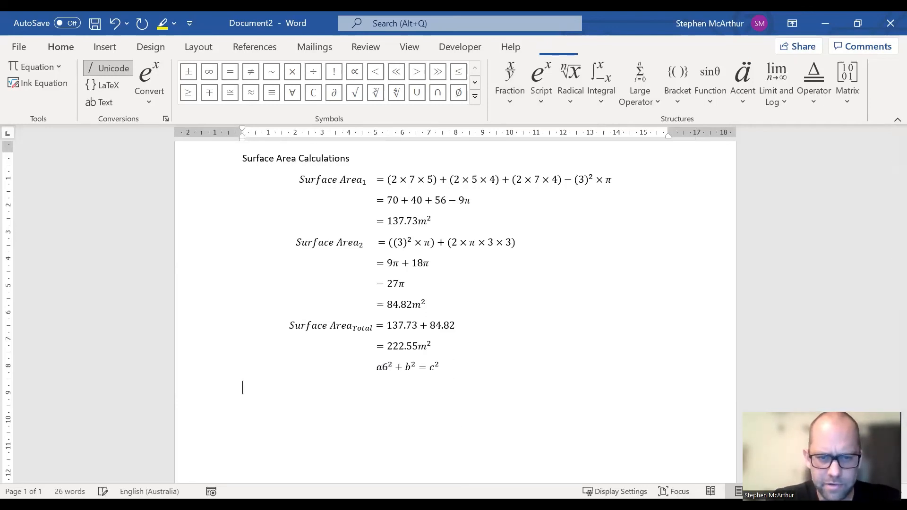
left_click(382, 368)
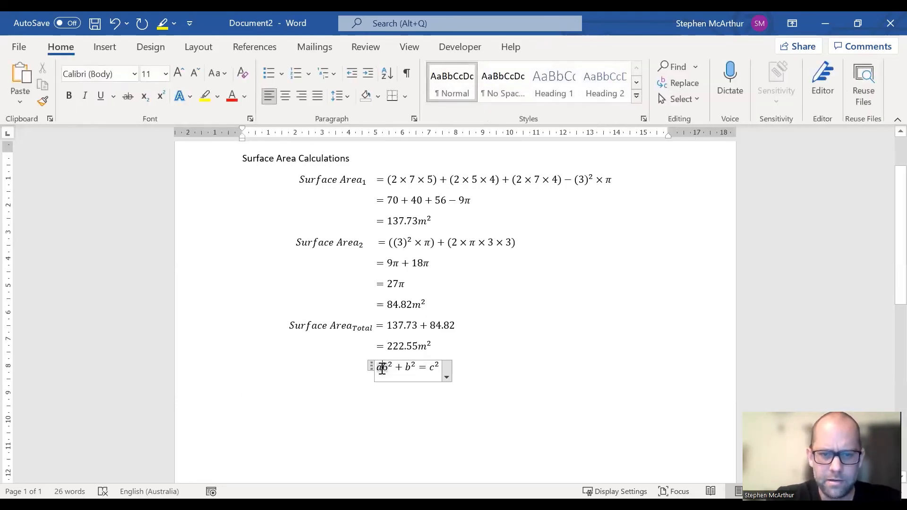
key("BackSpace")
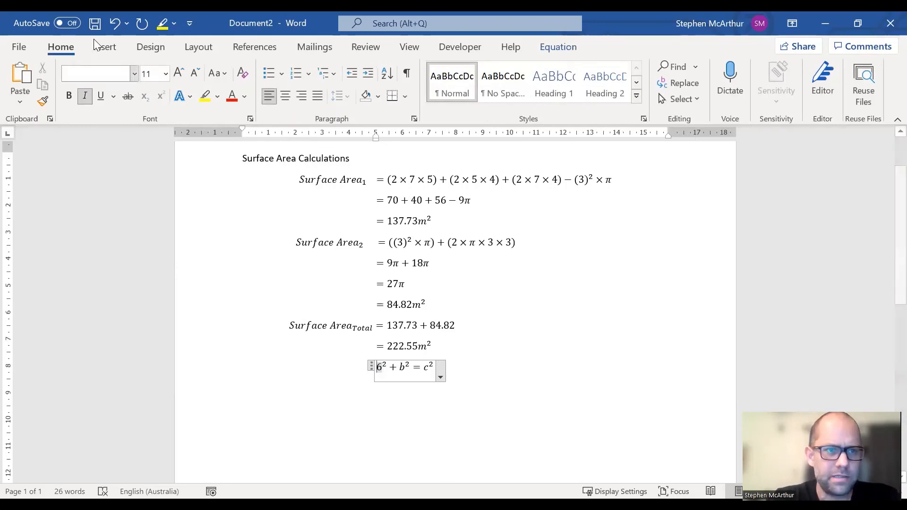
Step: Examine the built-in equations and the additional equations from Office.com for other ready-made formulas, without inserting any
left_click(559, 47)
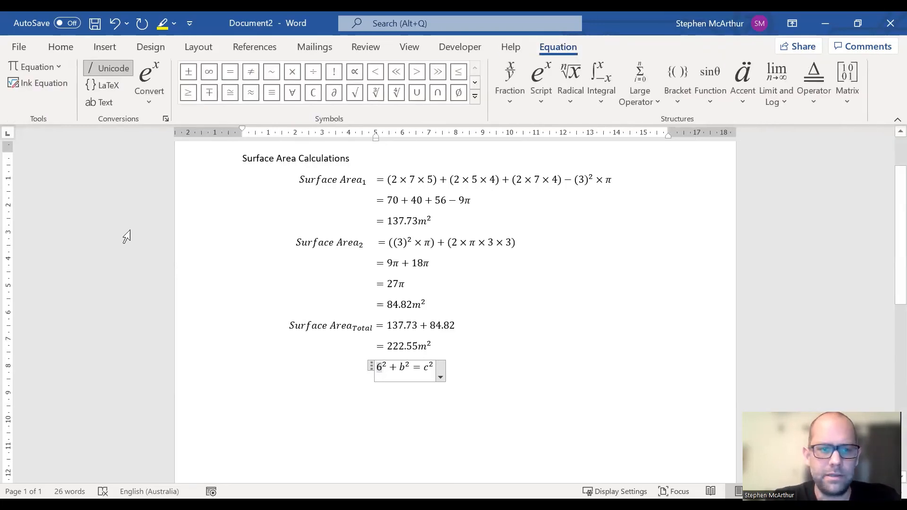
left_click(49, 66)
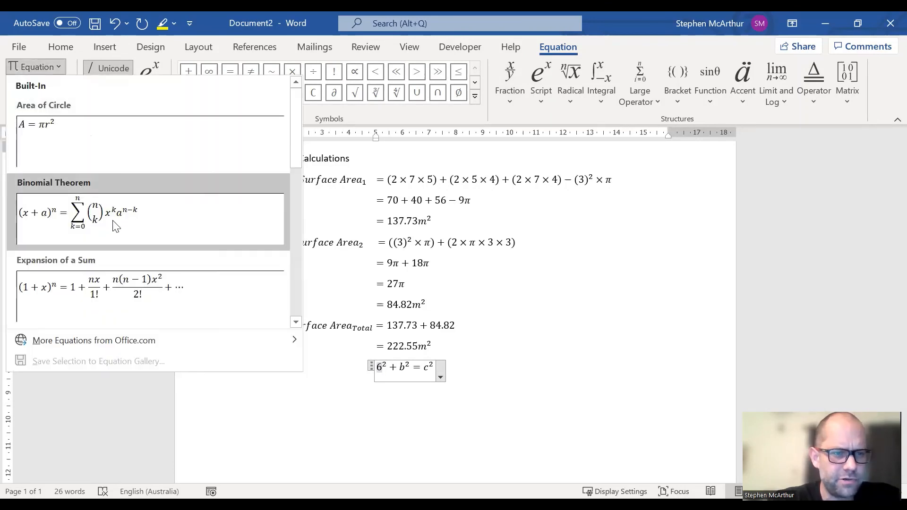
scroll(116, 225, "down", 3)
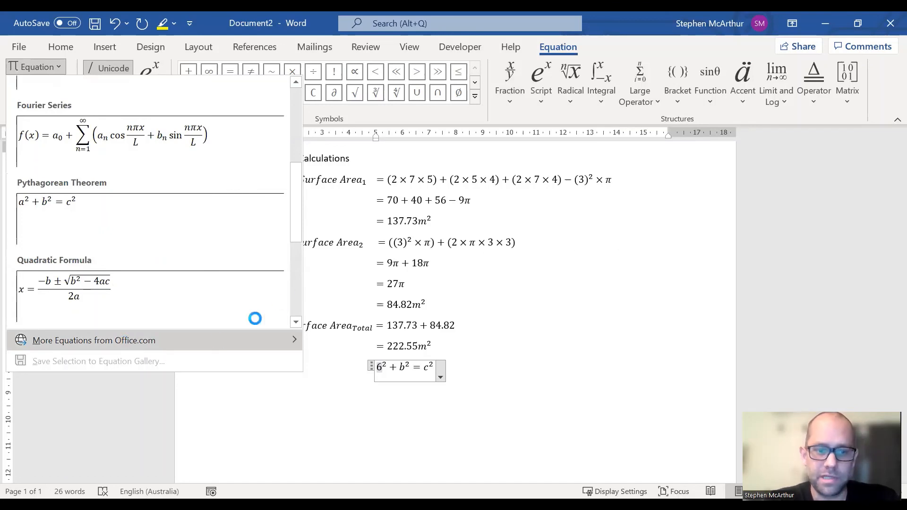
mouse_move(213, 338)
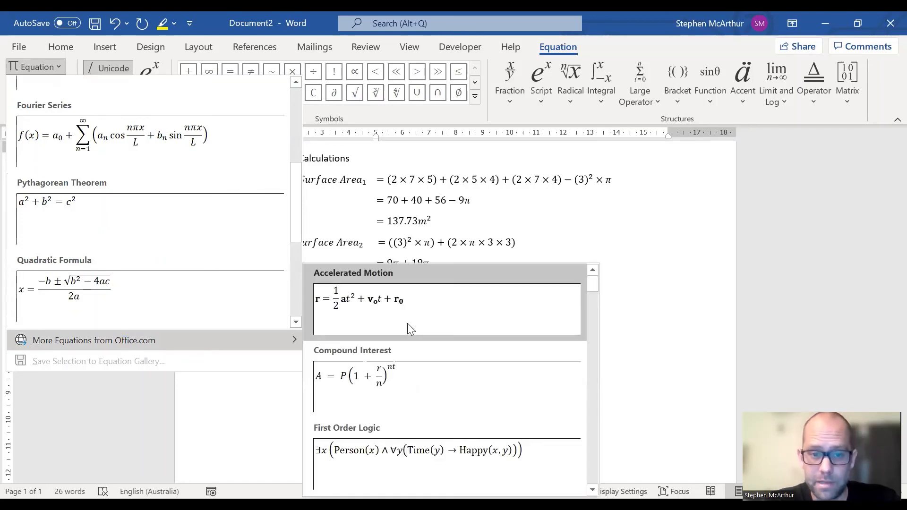
scroll(408, 324, "down", 5)
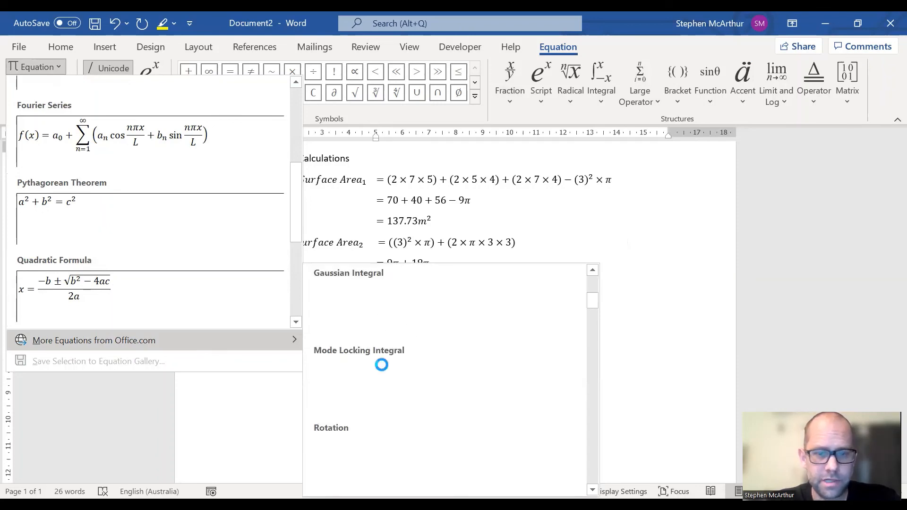
scroll(383, 366, "down", 3)
scroll(385, 371, "down", 3)
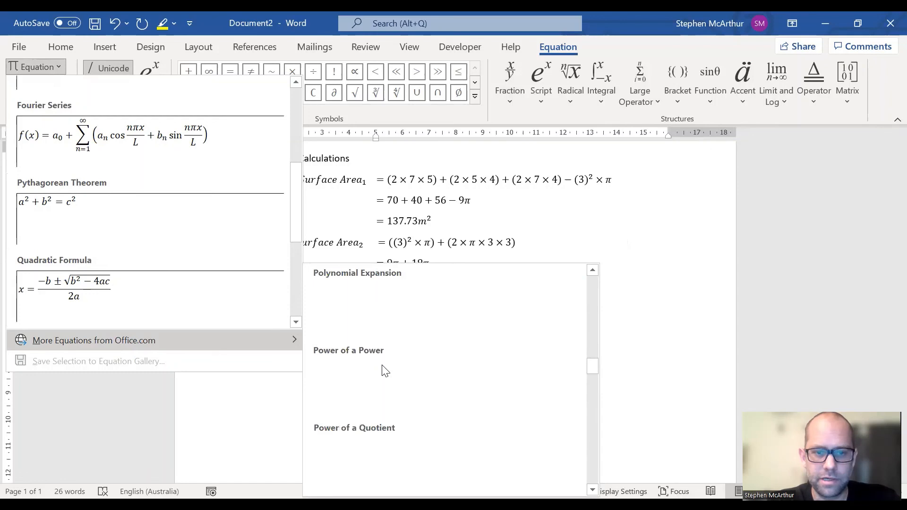
scroll(385, 371, "down", 3)
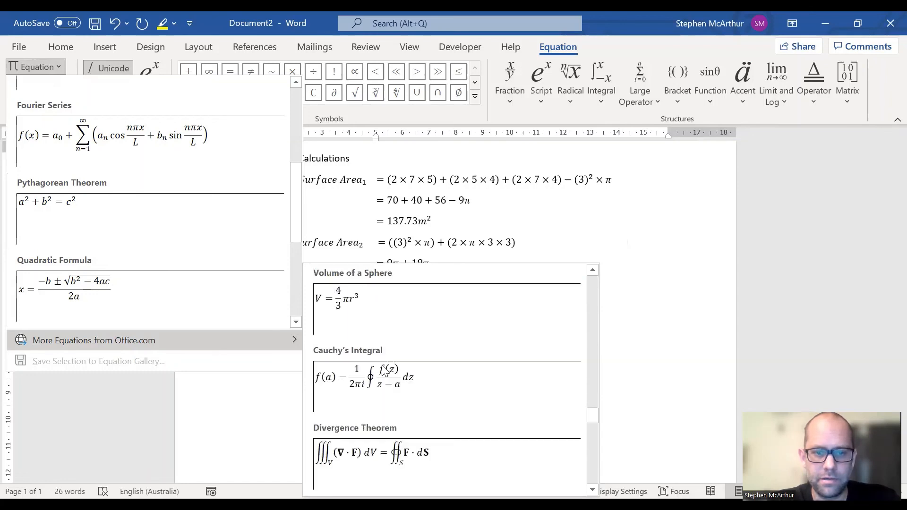
scroll(385, 370, "up", 3)
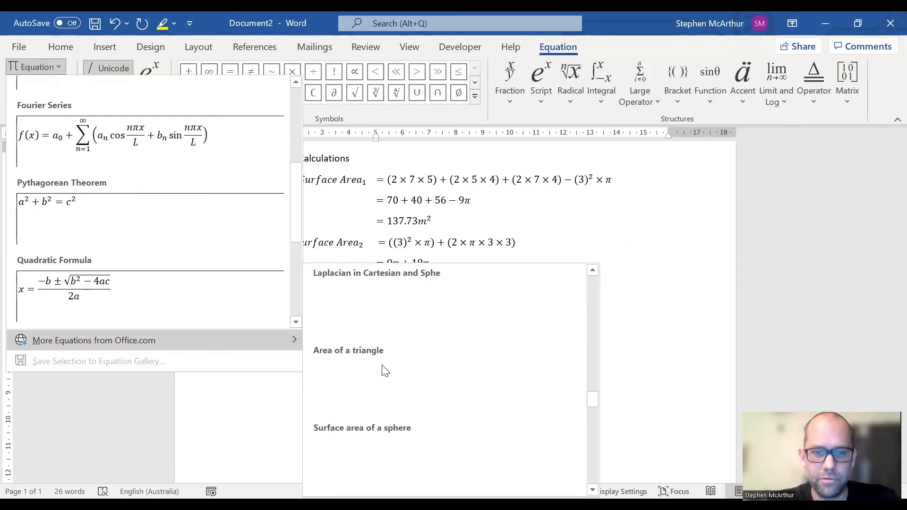
scroll(385, 371, "down", 3)
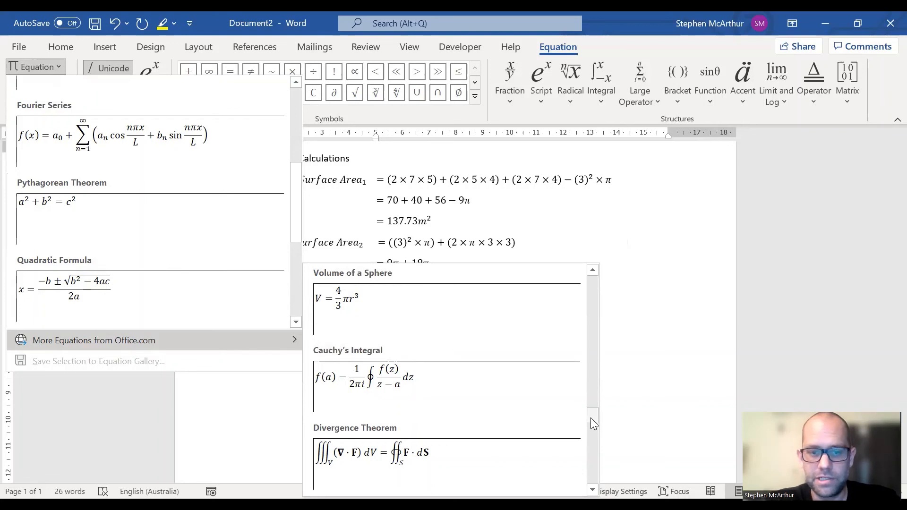
left_click_drag(590, 418, 593, 396)
left_click_drag(591, 363, 593, 287)
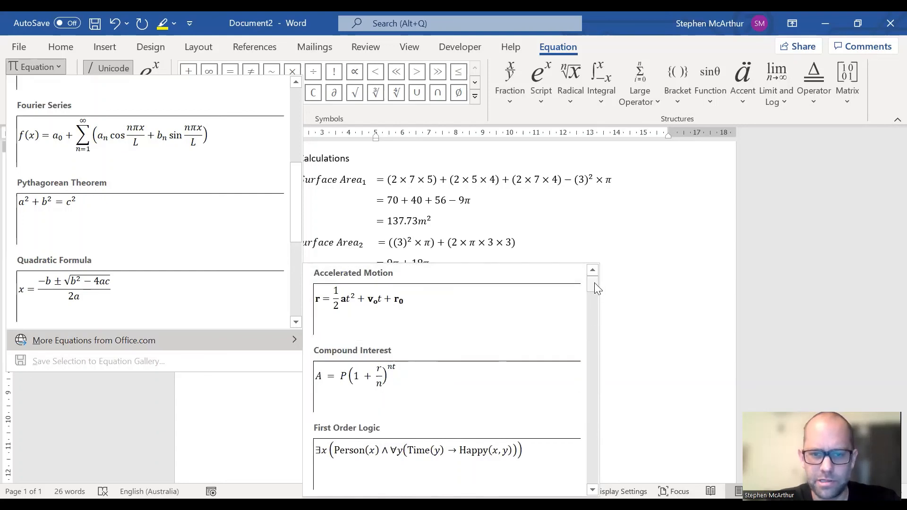
left_click_drag(594, 283, 594, 303)
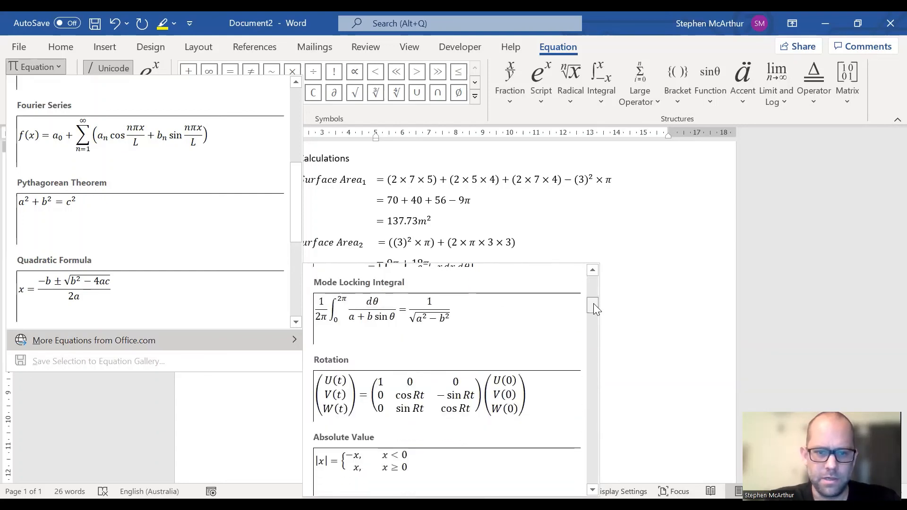
left_click(648, 299)
left_click(649, 301)
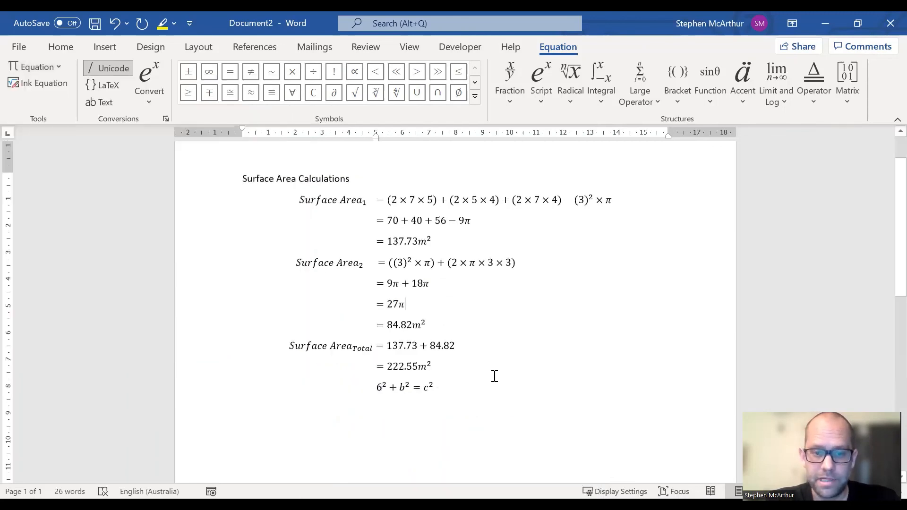
Step: Delete the entire 6² + b² = c² equation below the total surface area result
left_click(449, 384)
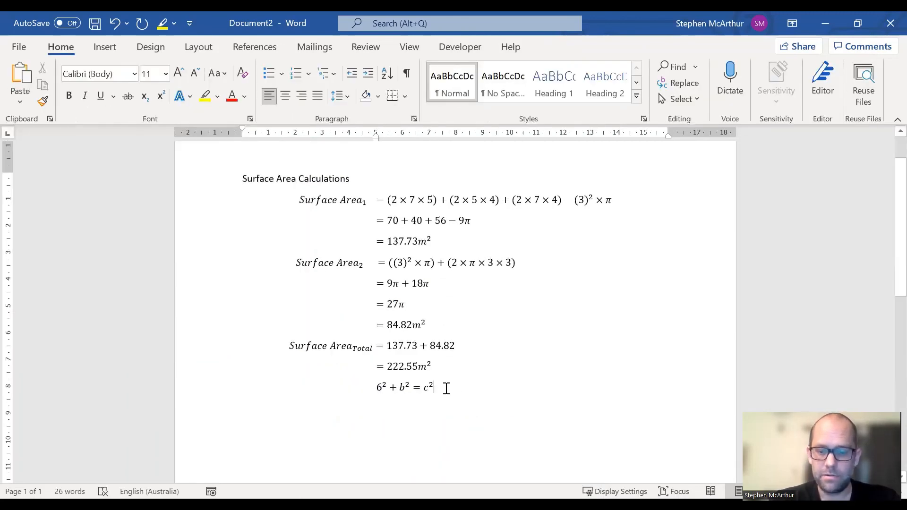
key("BackSpace")
key("BackSpace")
key("BackSpace")
key("BackSpace")
key("BackSpace")
key("BackSpace")
key("BackSpace")
key("BackSpace")
key("BackSpace")
key("BackSpace")
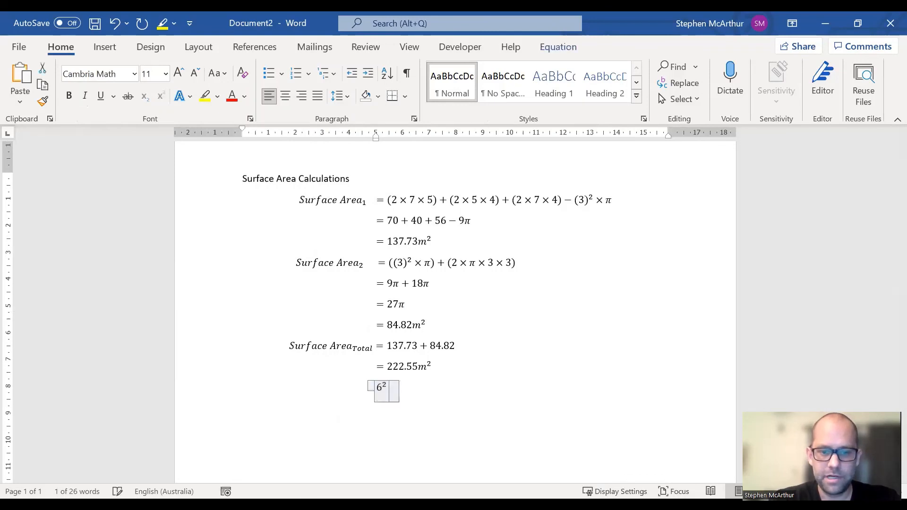
key("BackSpace")
key("BackSpace")
key("BackSpace")
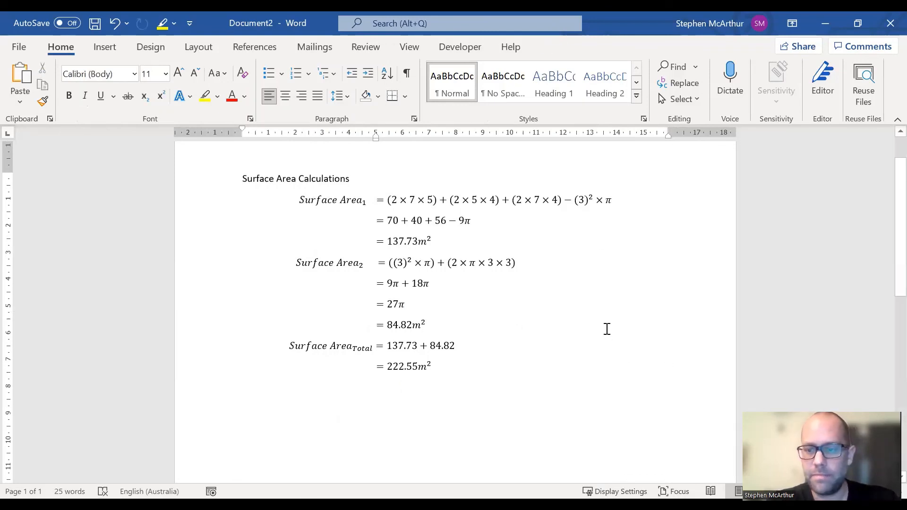